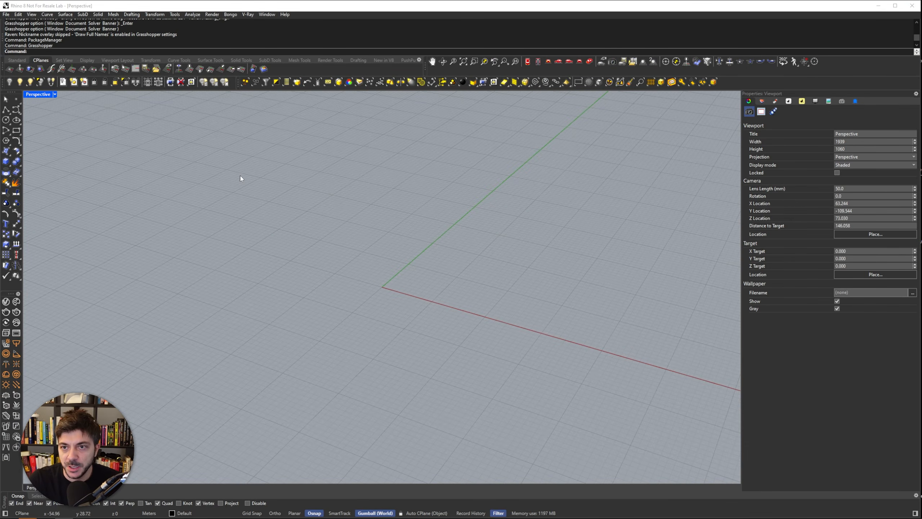
Find the Raven package in Rhino's package manager and install version 0.4.1.0
type("PackageManager")
key("Return")
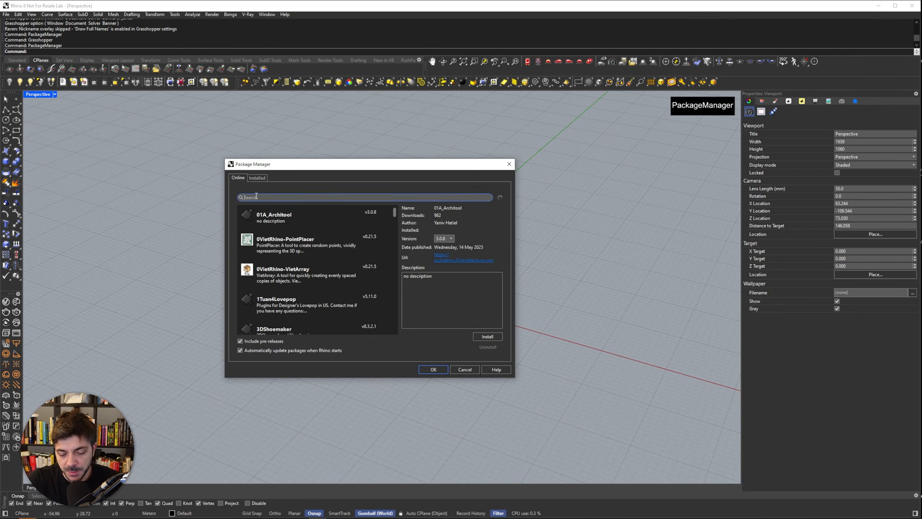
type("raven")
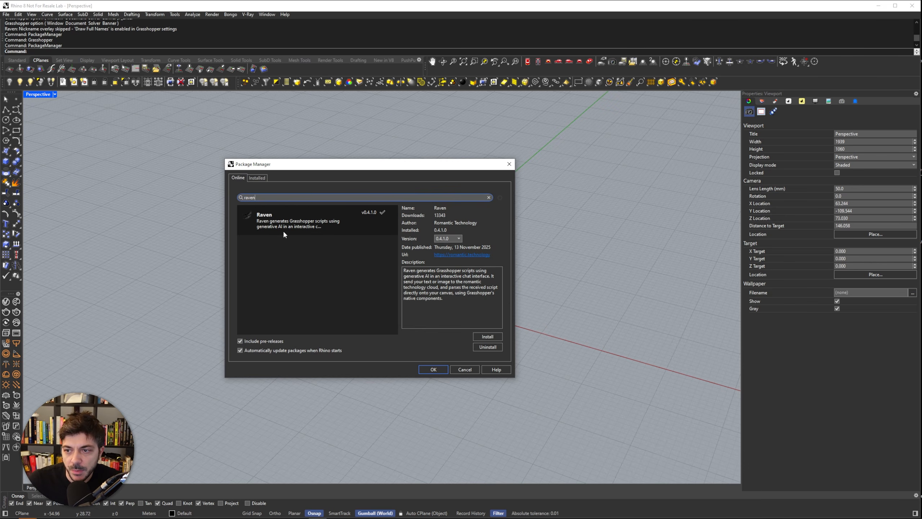
left_click(277, 223)
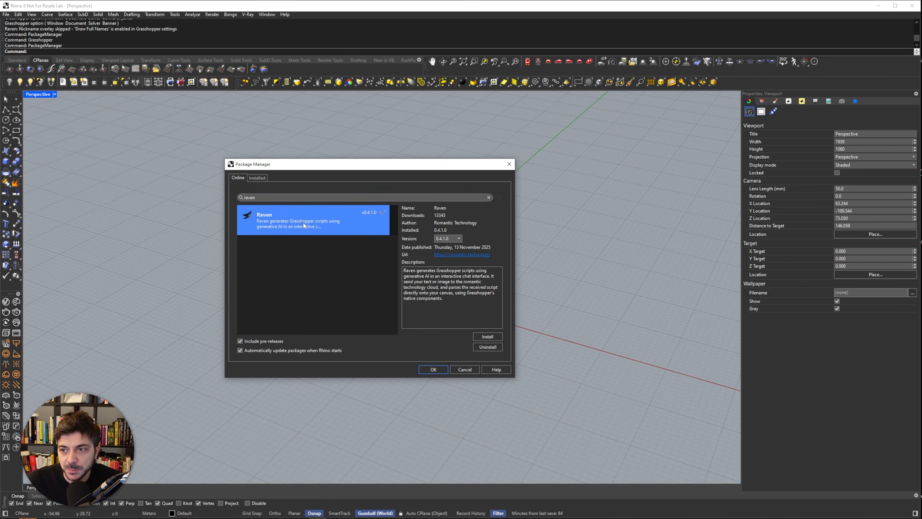
left_click(488, 337)
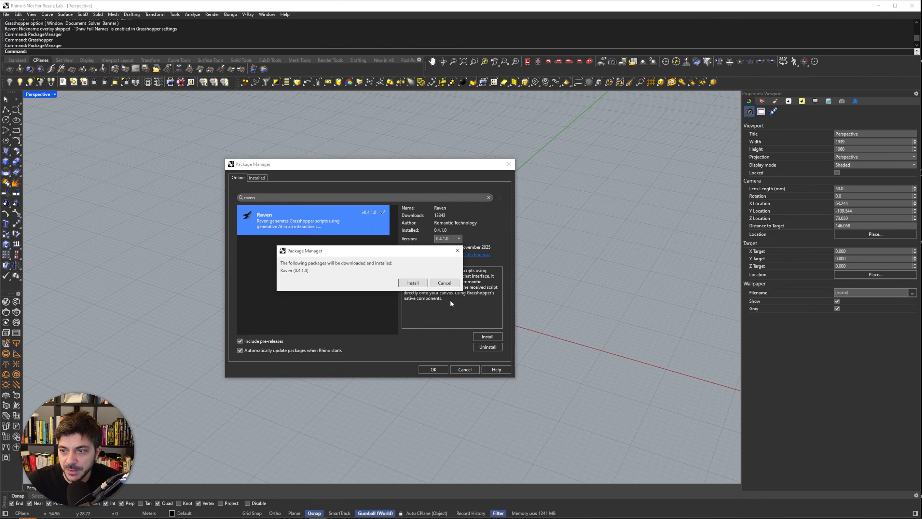
left_click(414, 284)
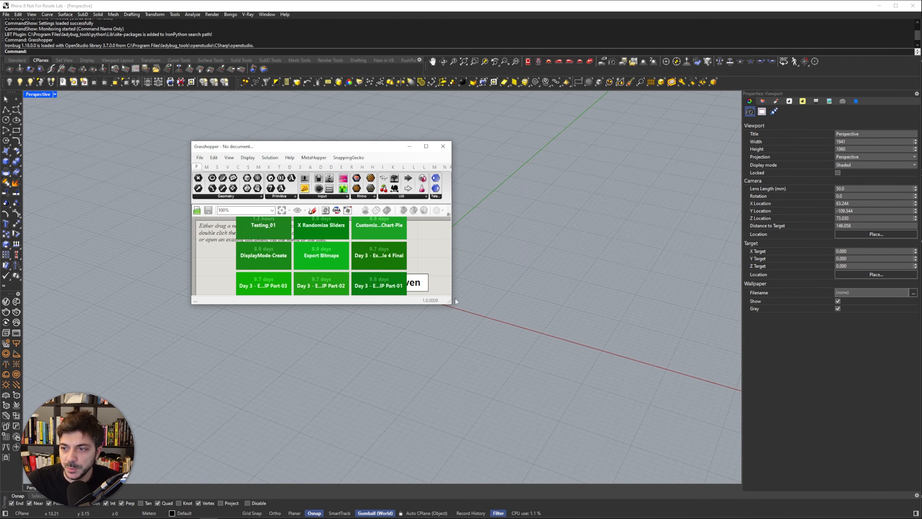
Enlarge the Grasshopper window and arrange it at full height beside the Rhino viewport
left_click_drag(450, 303, 750, 484)
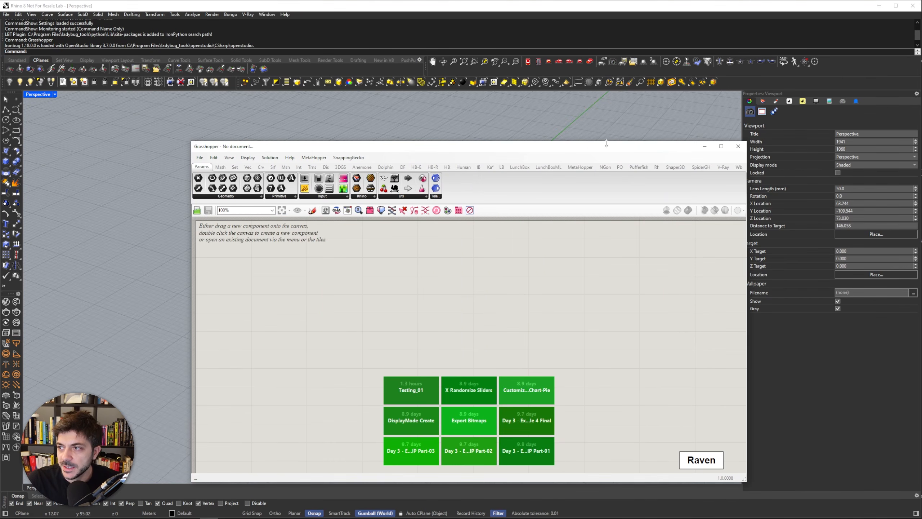
left_click_drag(613, 146, 789, 6)
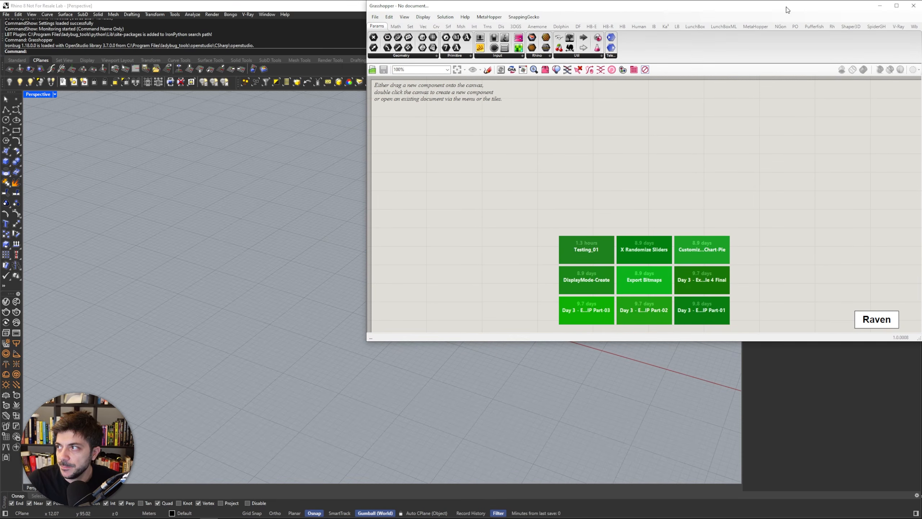
left_click_drag(367, 341, 501, 510)
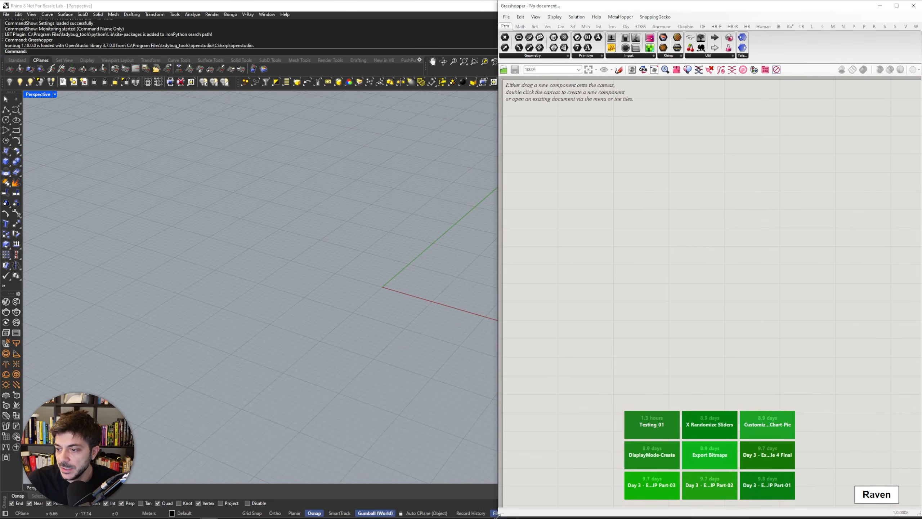
Open the Raven chat from the Grasshopper canvas, enlarge and reposition its window, and show its settings
left_click(882, 491)
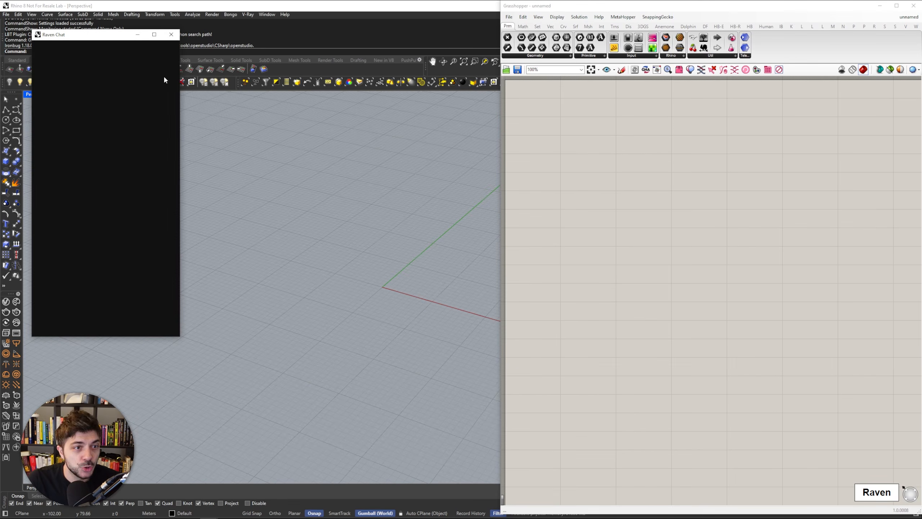
left_click_drag(111, 37, 265, 89)
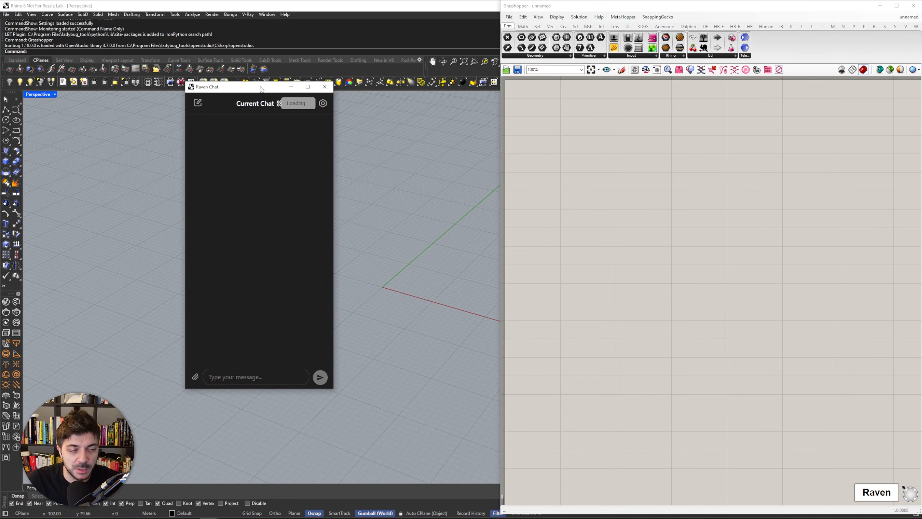
left_click_drag(334, 389, 472, 424)
left_click_drag(370, 88, 357, 74)
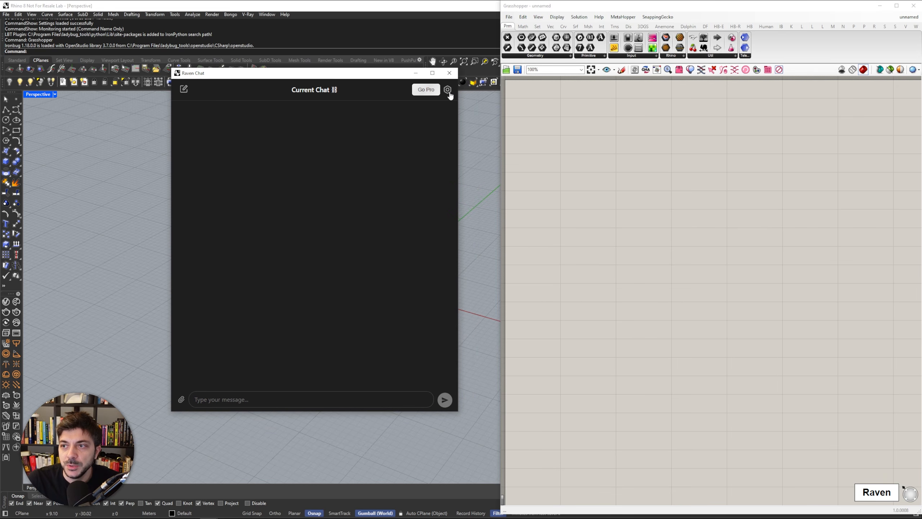
left_click(448, 92)
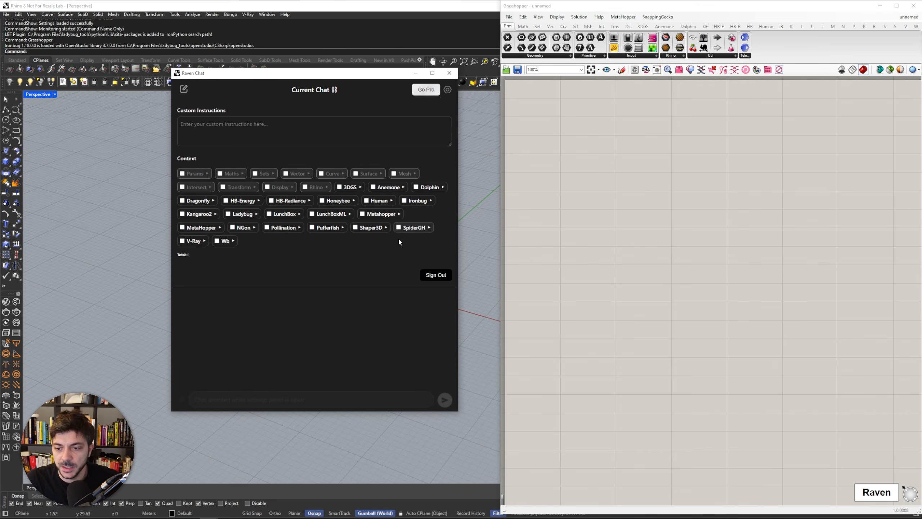
Switch to the browser and review Raven's product page on the Romantic Technology site, down to the setup instructions
left_click(122, 496)
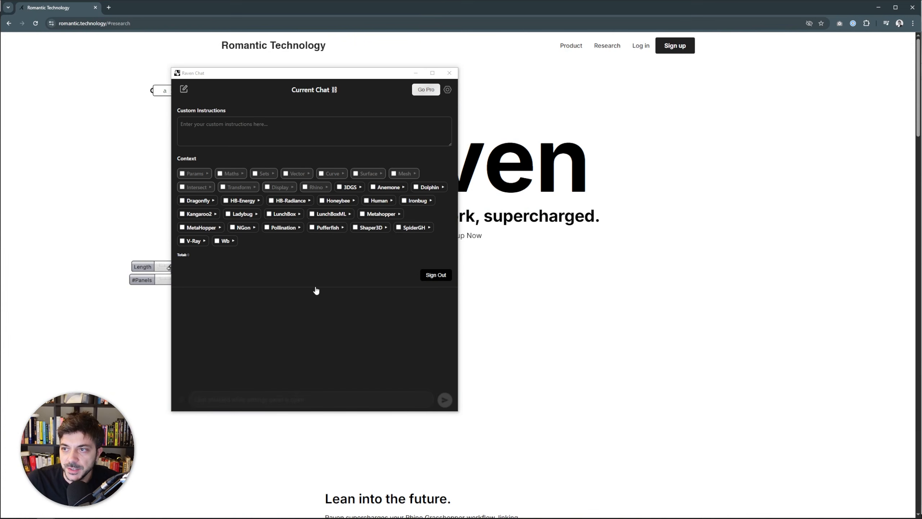
left_click(416, 73)
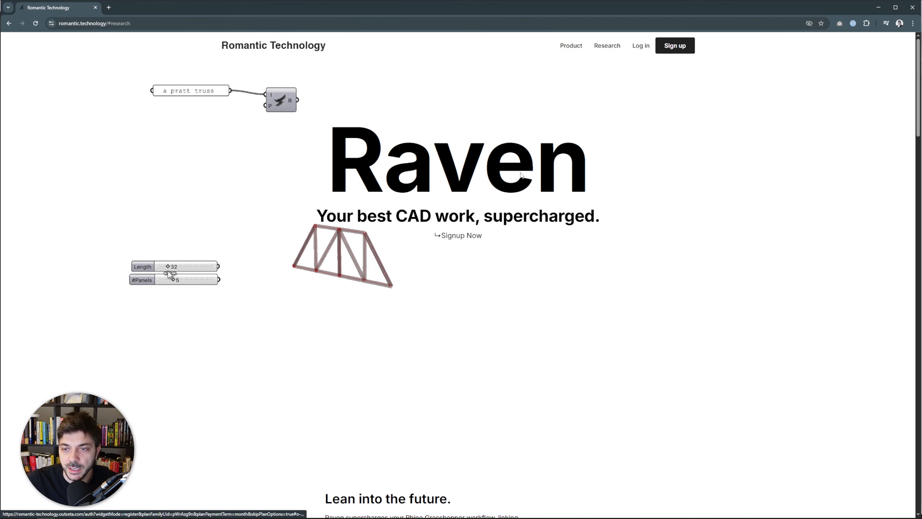
scroll(607, 148, "down", 15)
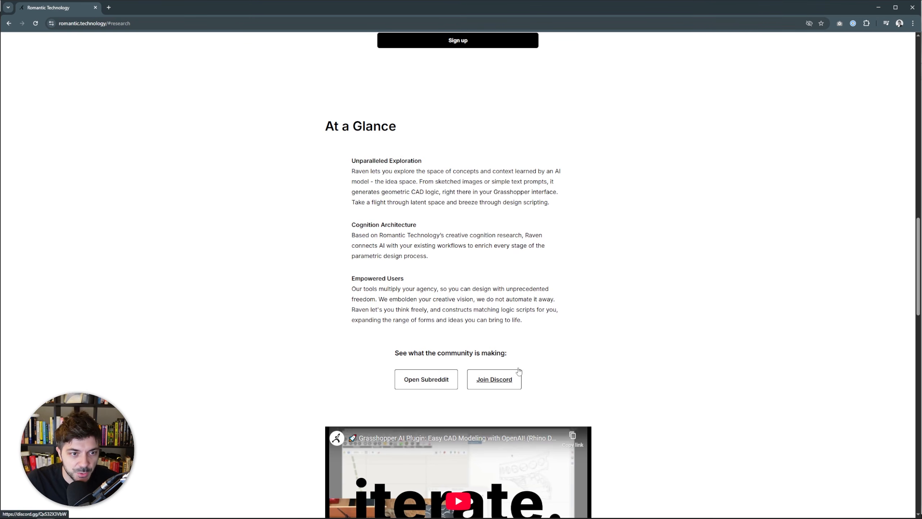
scroll(592, 227, "down", 8)
scroll(669, 166, "down", 17)
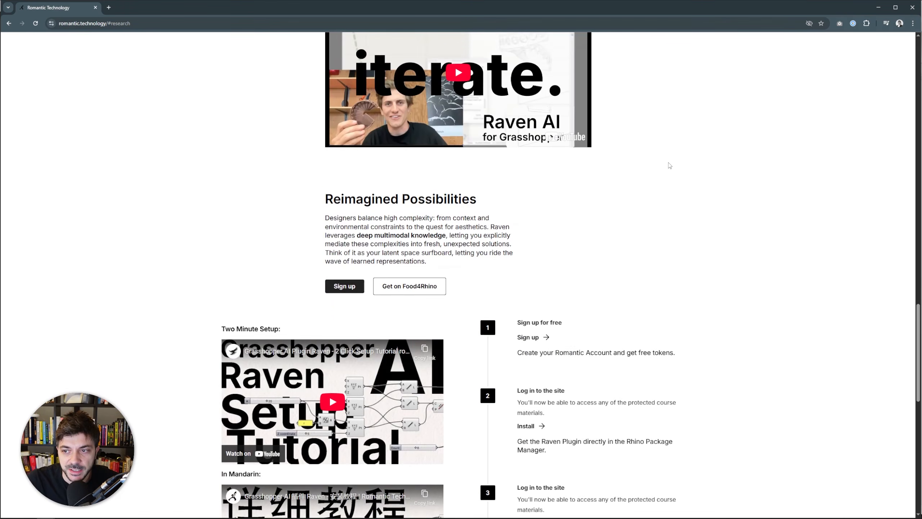
scroll(665, 167, "down", 2)
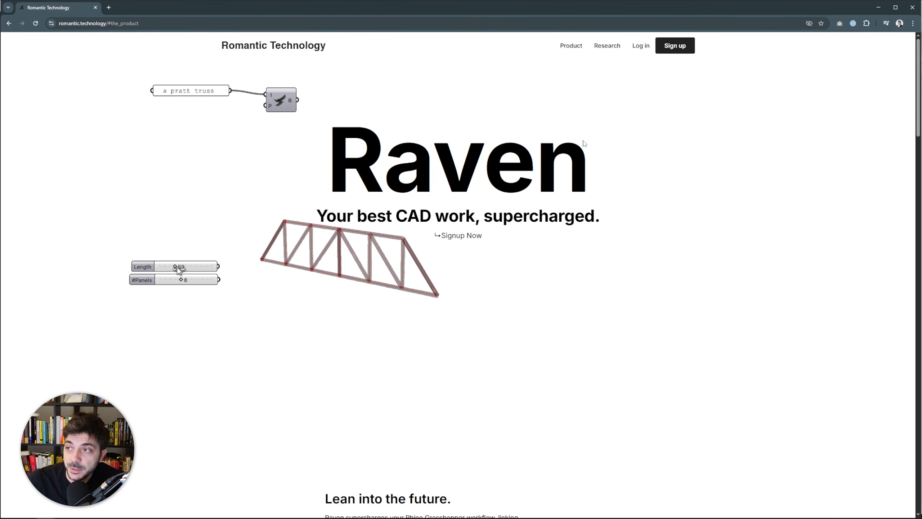
Compare Raven's monthly and yearly sign-up plans, close the plan selection and return to Rhino
left_click(676, 45)
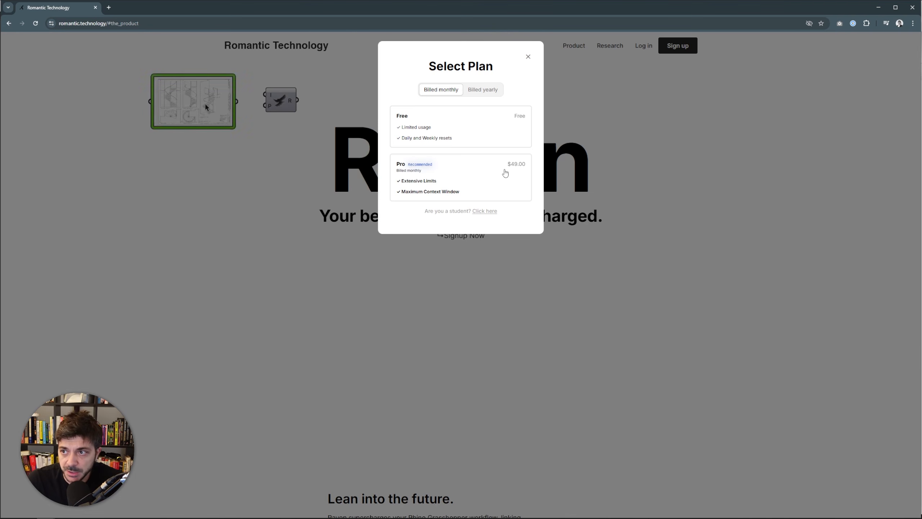
left_click(491, 95)
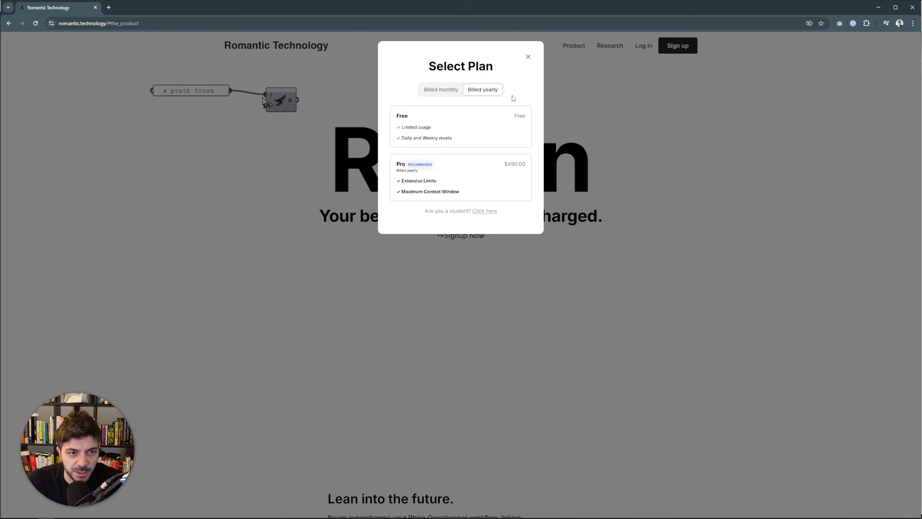
left_click(527, 56)
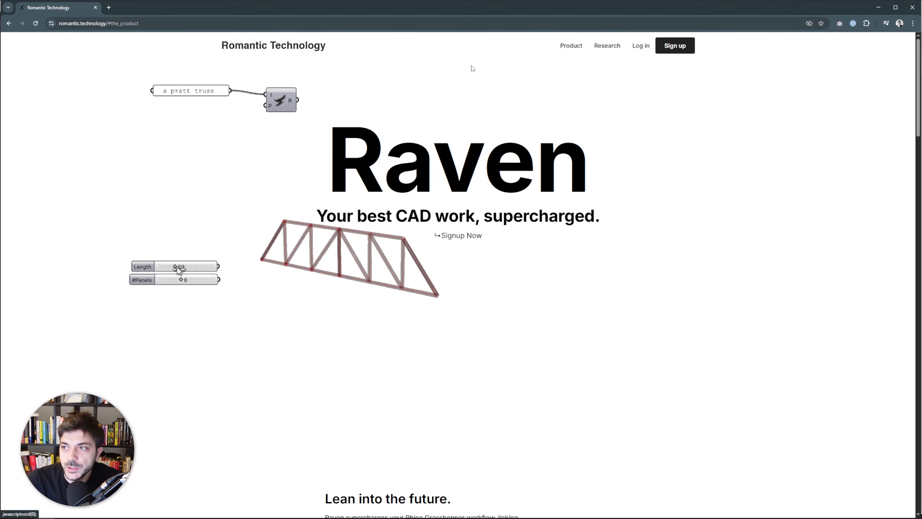
left_click(878, 8)
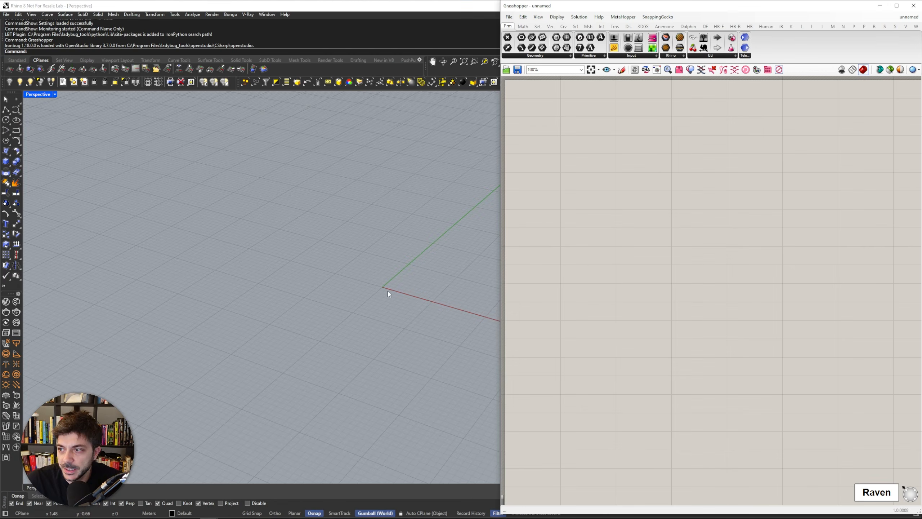
Reopen the Raven chat from the Grasshopper canvas and show its custom instructions and context settings
left_click(871, 492)
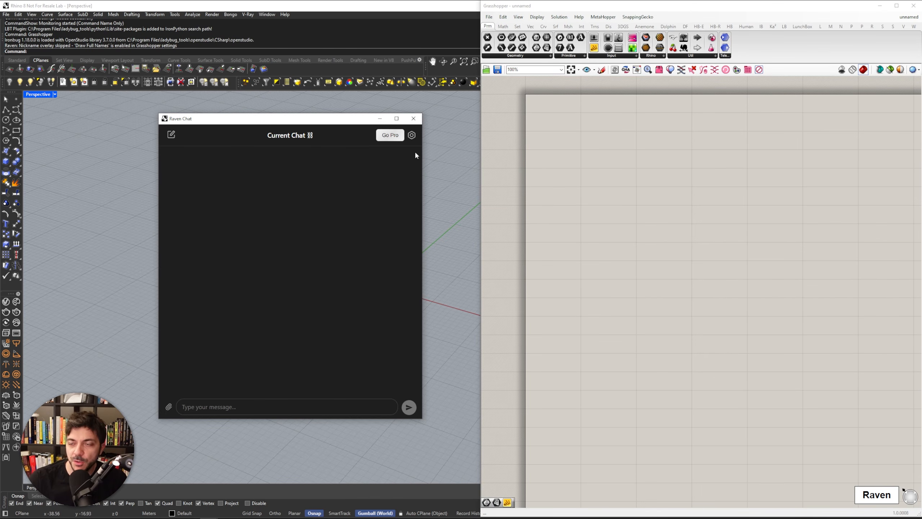
left_click(412, 136)
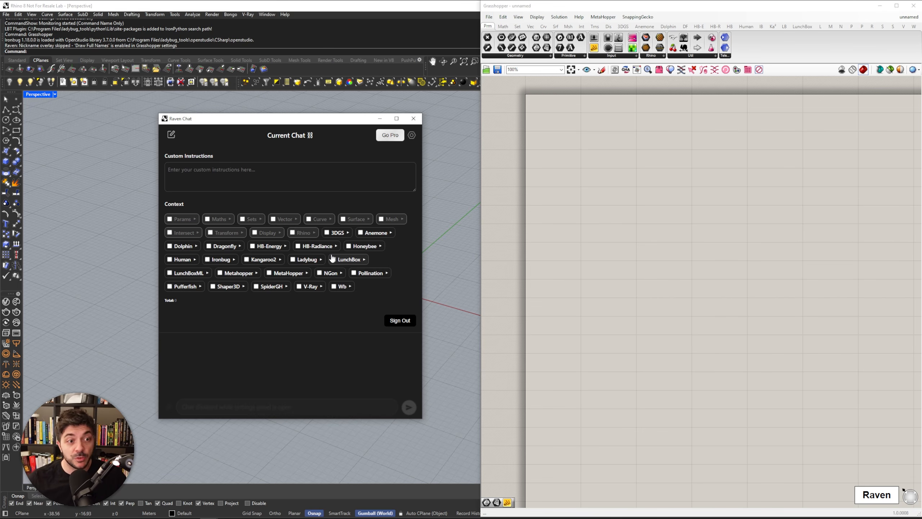
Try Kangaroo2, Human and LunchBoxML as context plugins, deselect all three and close the chat settings
left_click(247, 263)
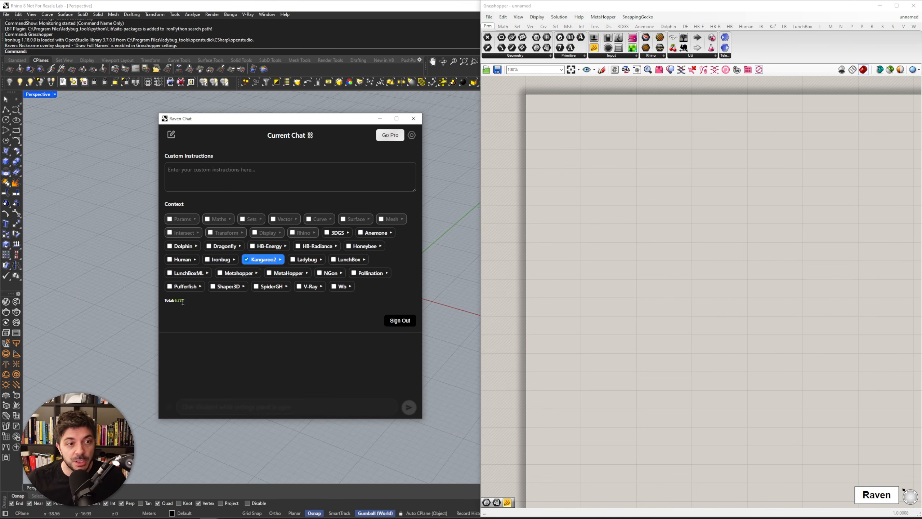
left_click(170, 260)
left_click(173, 273)
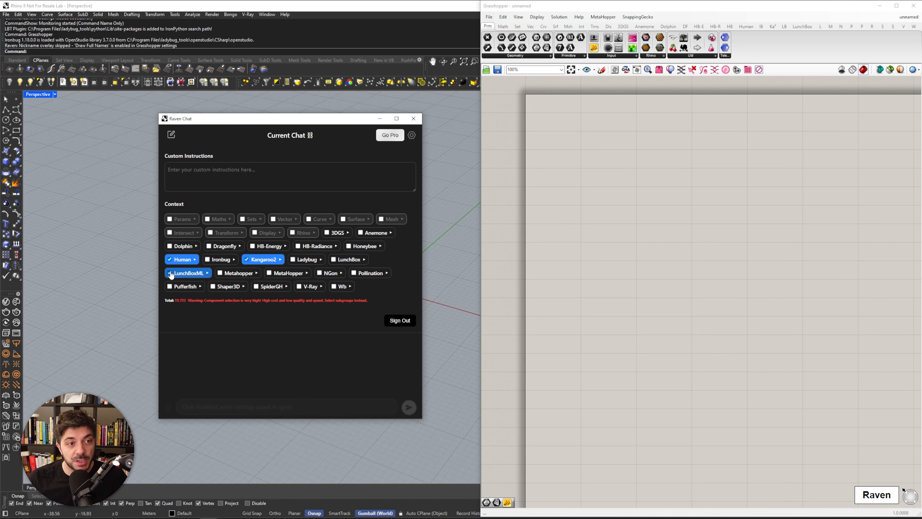
left_click(170, 273)
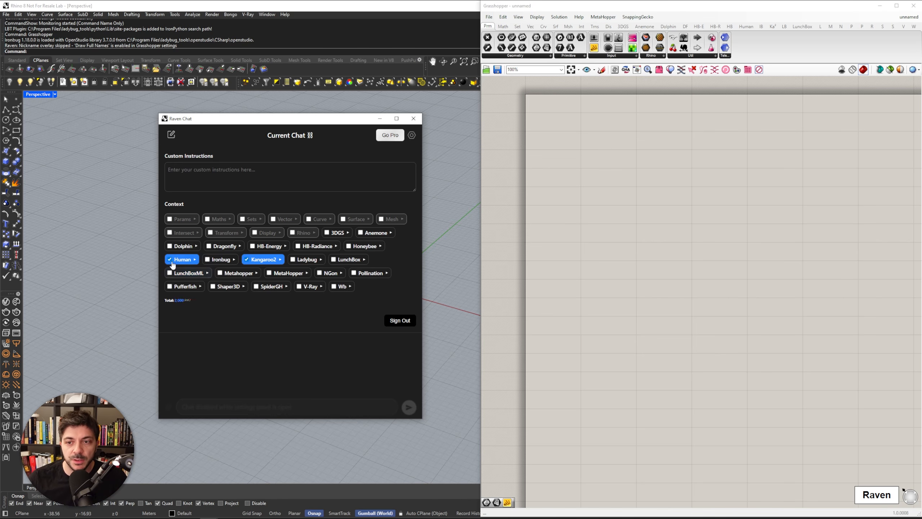
left_click(171, 260)
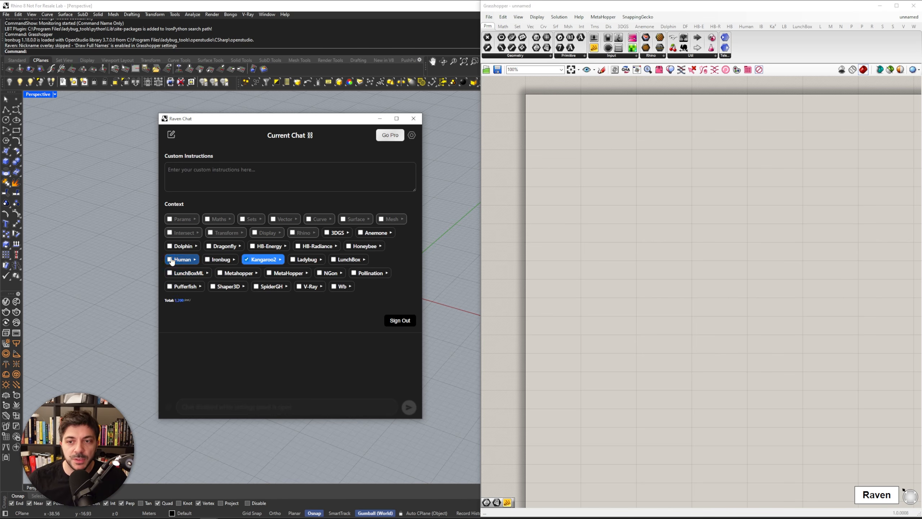
left_click(247, 261)
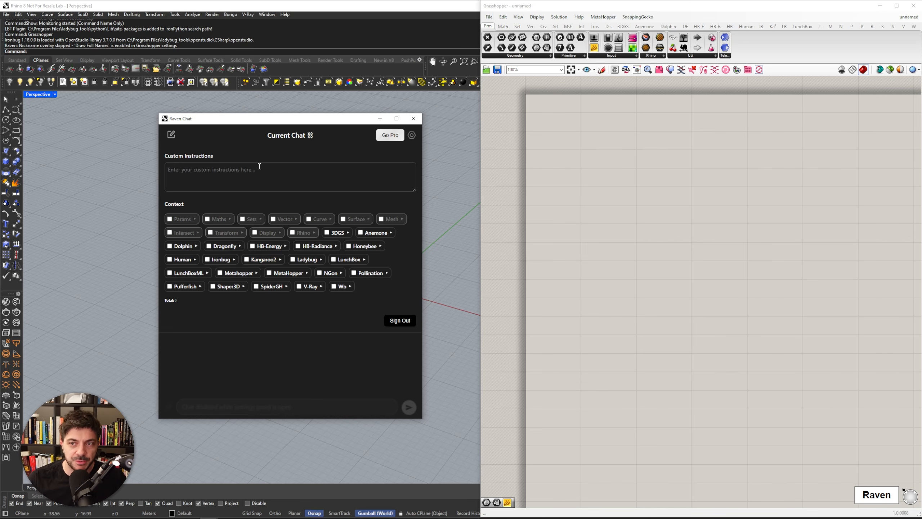
left_click(208, 173)
left_click(413, 135)
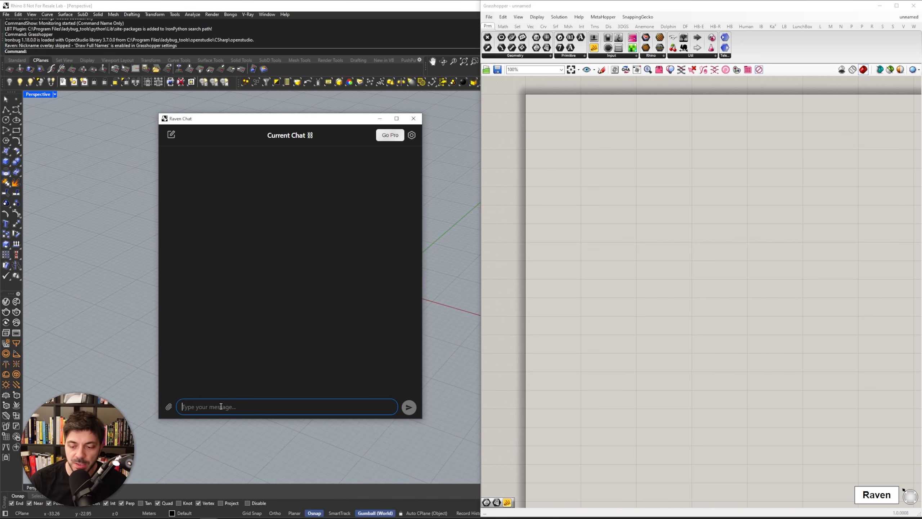
Ask Raven to explain the Divide Curve component to a Grasshopper learner, with one or two examples of its use
type("I'm trying to learn Grasshopper. Can you please explain to me how to deal with divide curve component? It would be really helpful if you can give me one or two examples where this component is used and explain what it's used for.")
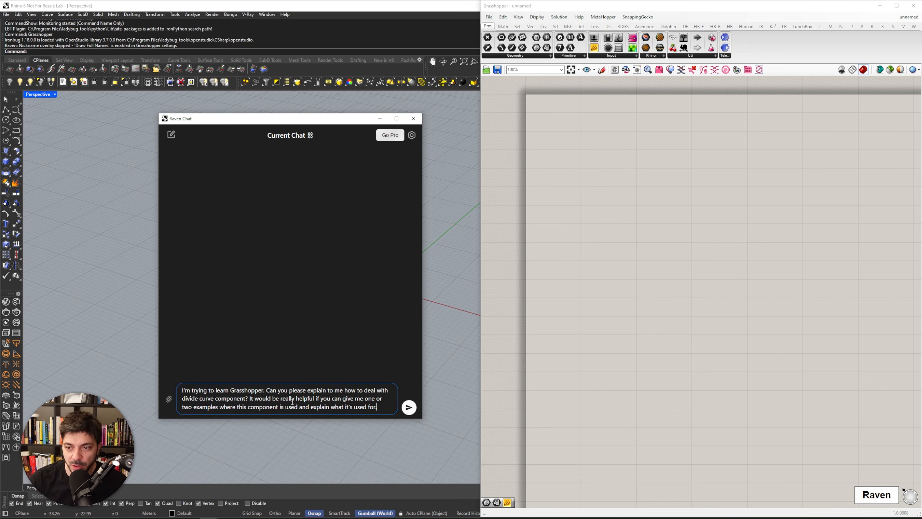
left_click(408, 408)
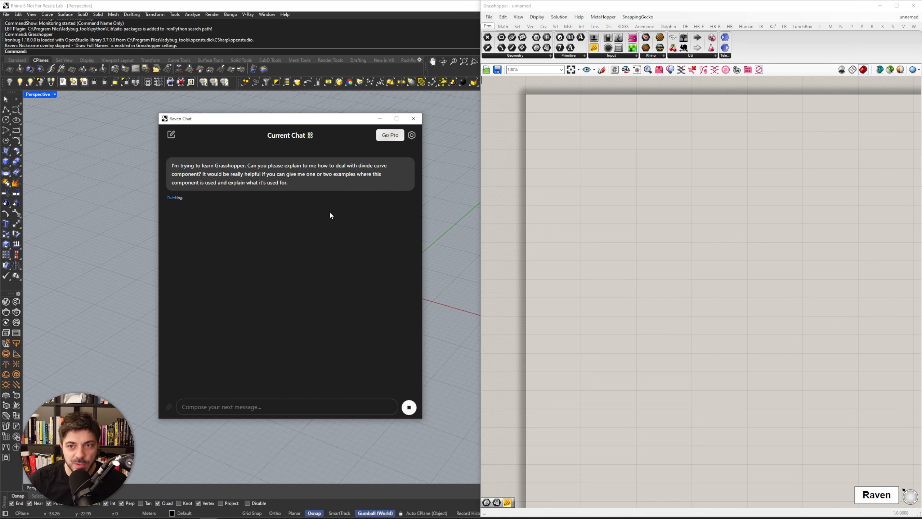
left_click_drag(294, 120, 306, 69)
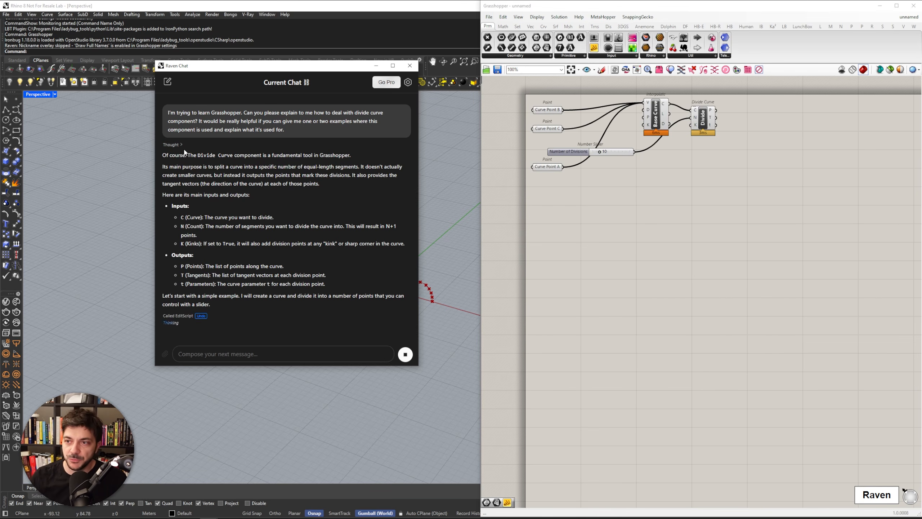
Move the chat off the generated geometry, examine the divided curve up close and read Raven's explanation of both examples
left_click_drag(319, 68, 207, 58)
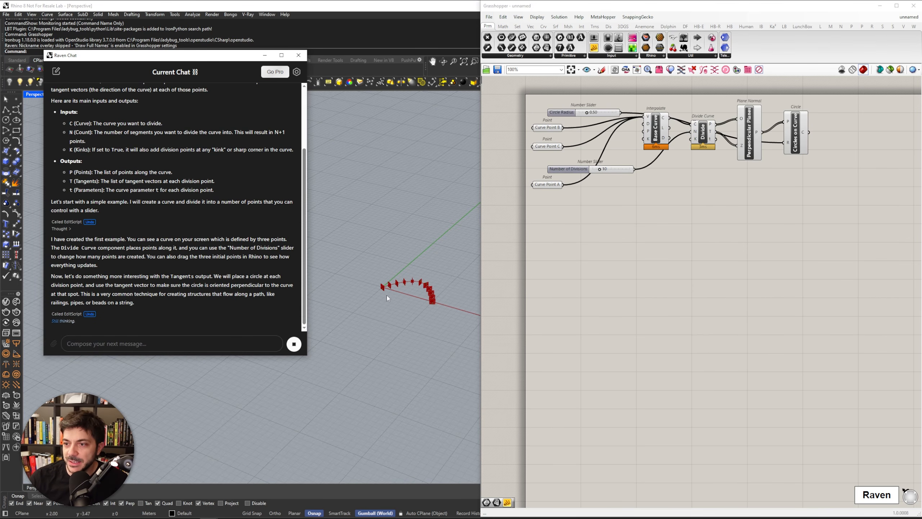
scroll(418, 296, "up", 9)
right_click_drag(418, 297, 416, 325)
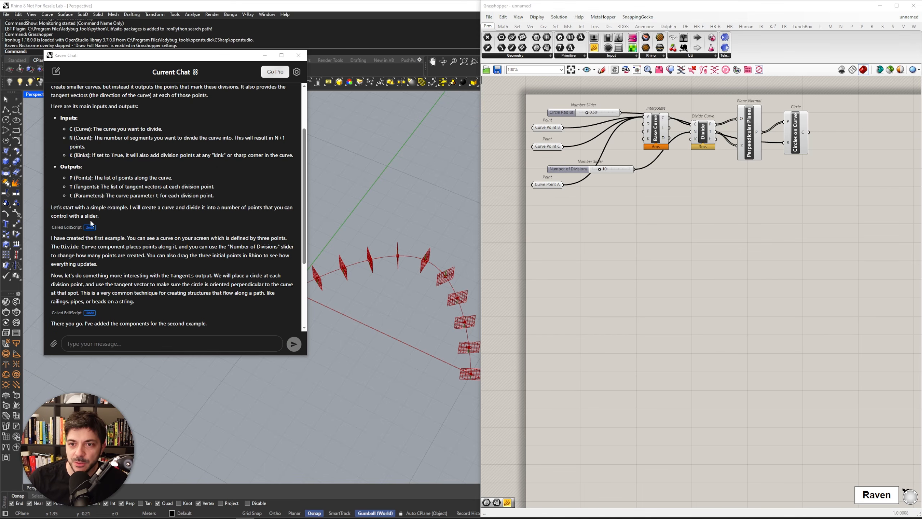
scroll(202, 253, "down", 3)
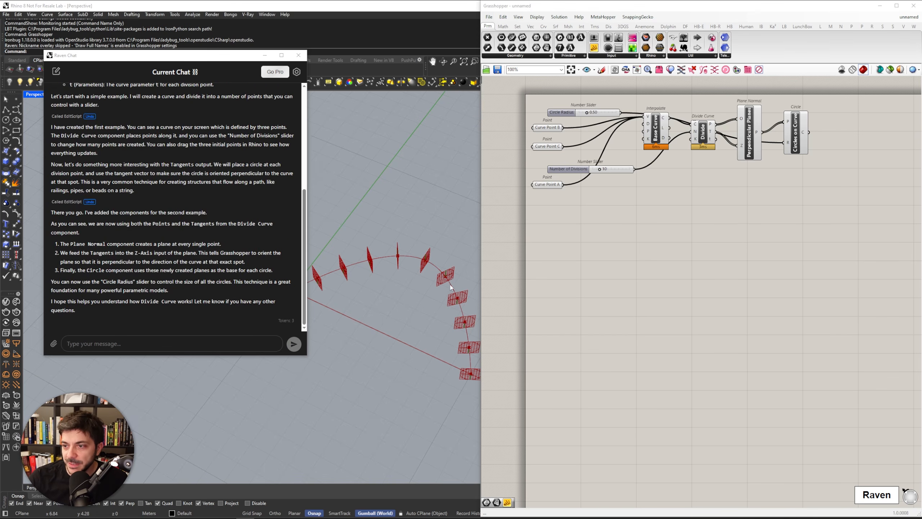
Move the Raven chat window clear of the curve in the Rhino viewport and frame the circles along it
right_click_drag(441, 300, 427, 236, "shift")
scroll(396, 252, "down", 4)
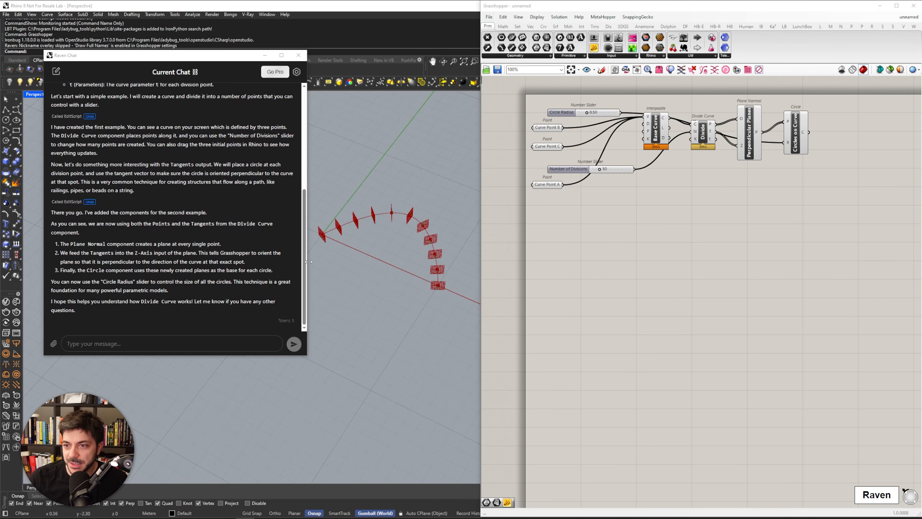
left_click_drag(307, 254, 295, 254)
left_click_drag(166, 59, 131, 13)
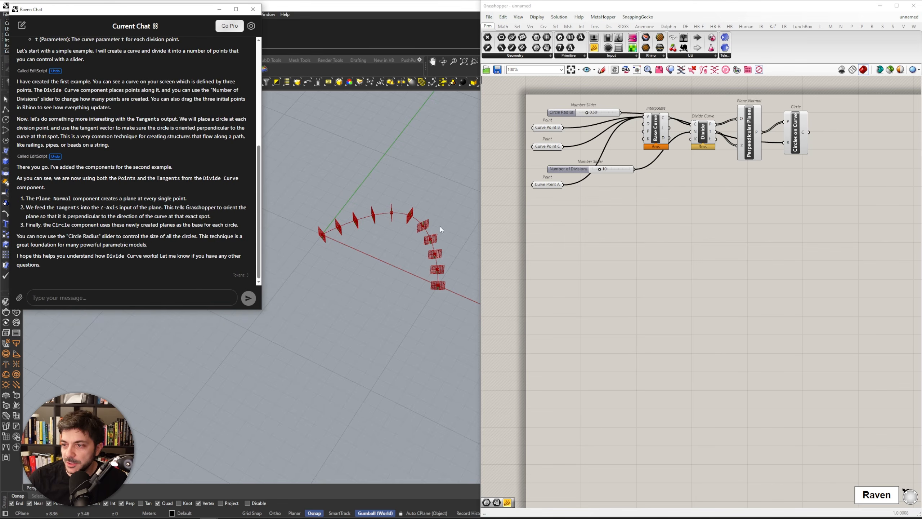
scroll(422, 228, "up", 4)
Move the Base Curve component away from its inputs and inspect the Curve Point B and Curve Point C parameters
right_click_drag(629, 222, 648, 307)
scroll(616, 230, "up", 5)
scroll(691, 317, "down", 1)
right_click_drag(775, 313, 722, 314)
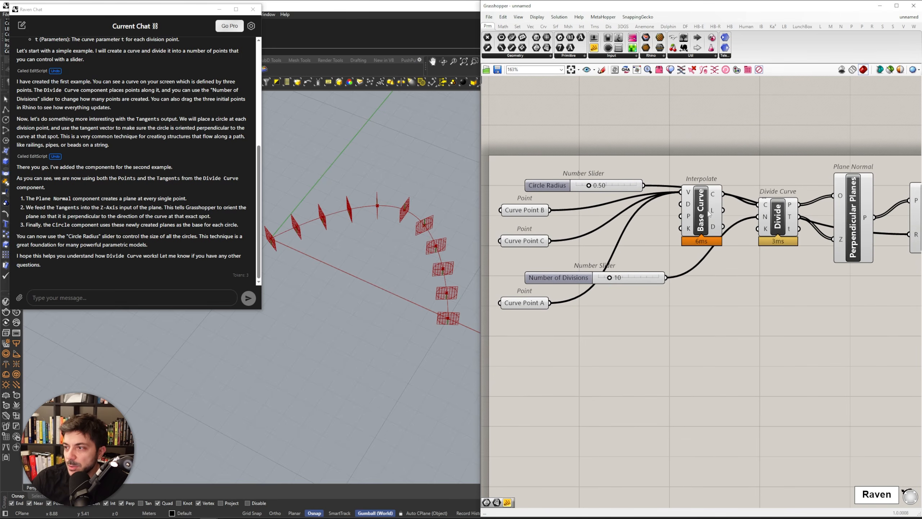
left_click_drag(701, 211, 685, 229)
right_click_drag(585, 208, 706, 218)
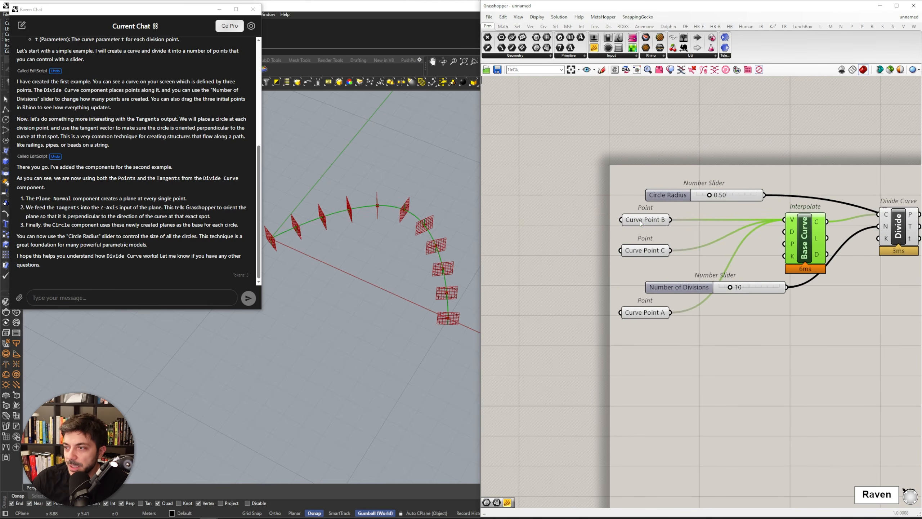
left_click(644, 219)
left_click(642, 251)
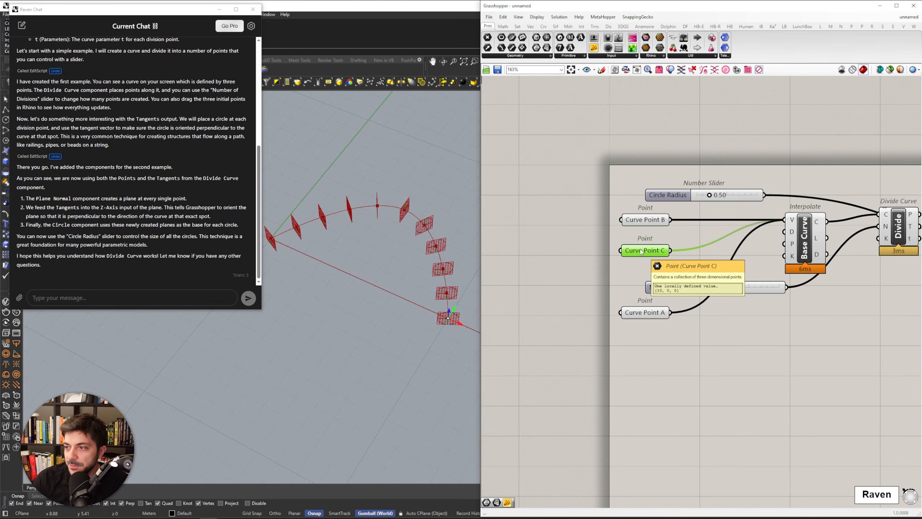
Spread out the Divide Curve, Plane Normal and Circle components on the canvas so their wires are easier to follow
scroll(642, 252, "down", 2)
right_click_drag(844, 312, 760, 312)
left_click_drag(744, 233, 736, 258)
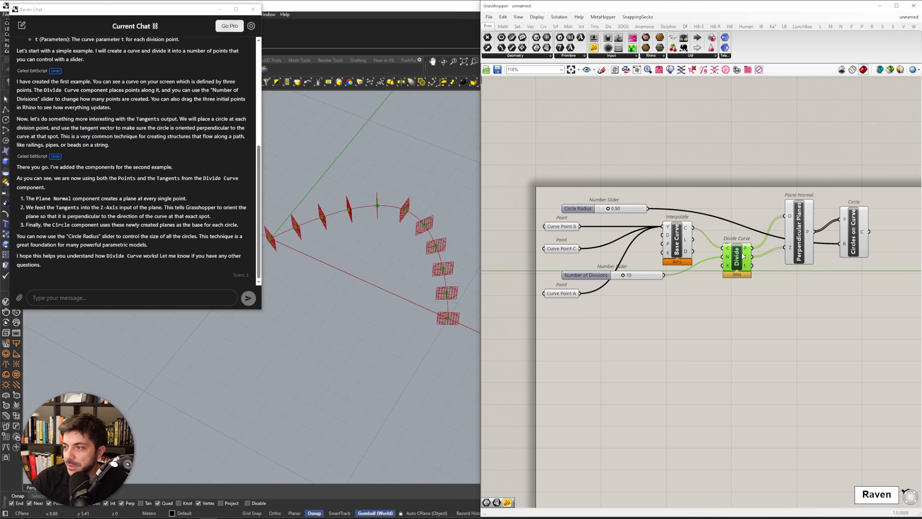
right_click_drag(834, 292, 833, 291)
scroll(834, 292, "up", 2)
left_click_drag(705, 230, 712, 286)
left_click_drag(779, 212, 809, 185)
Set the Circle Radius slider to 0.43
right_click_drag(643, 144, 767, 123)
right_click_drag(590, 150, 680, 161)
left_click(664, 148)
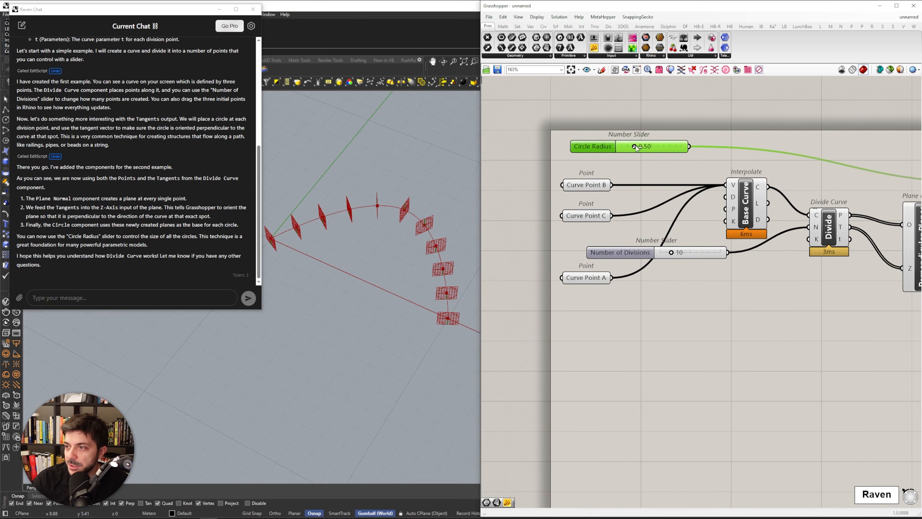
left_click_drag(635, 146, 633, 146)
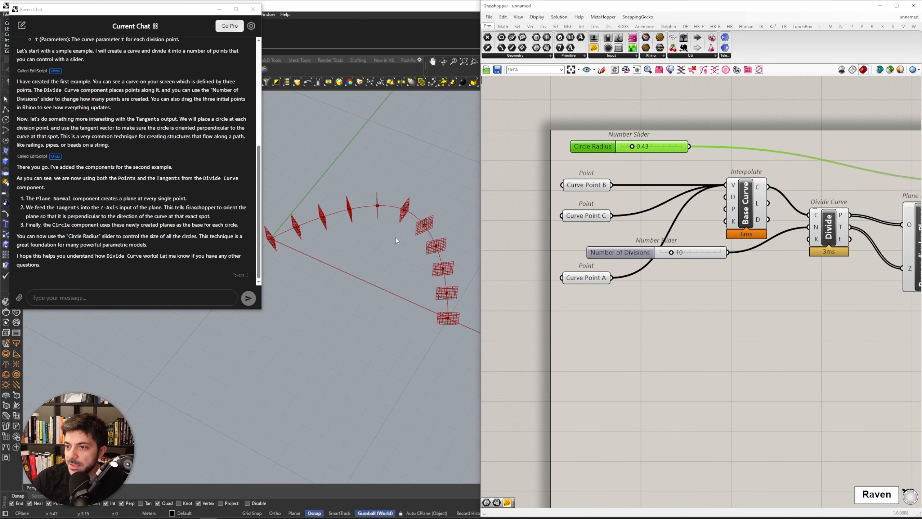
Move the Number of Divisions slider below the curve points and set it to 16
left_click_drag(620, 253, 590, 350)
right_click_drag(714, 318, 728, 275)
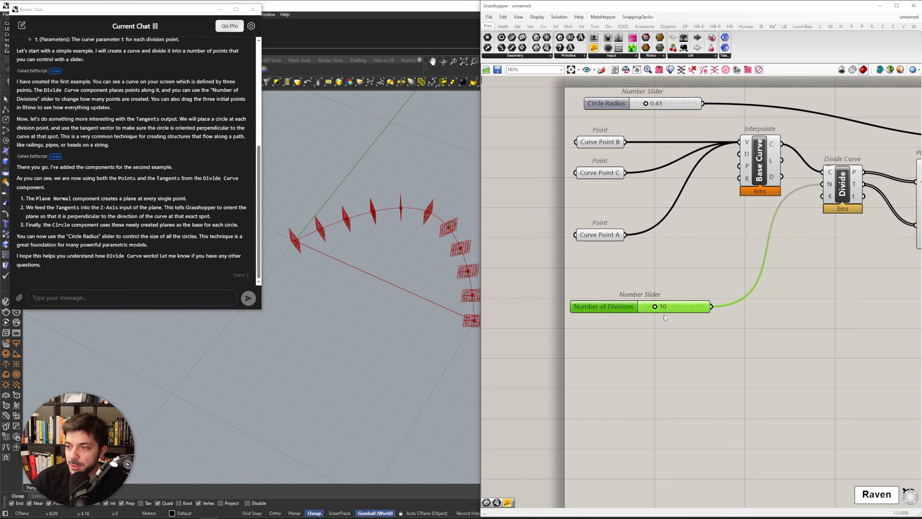
mouse_move(655, 307)
left_mouse_down()
mouse_move(676, 307)
mouse_move(666, 307)
left_mouse_up()
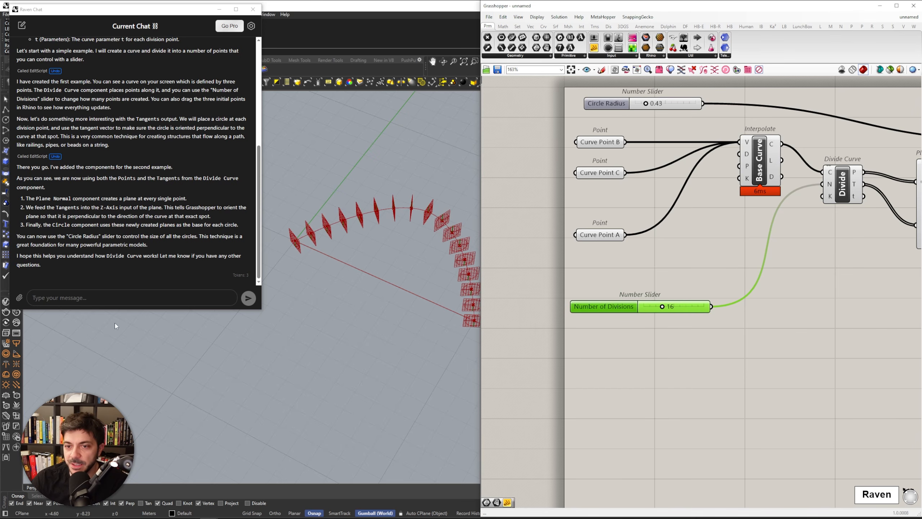
Ask Raven to replace the circles with randomly sized spheres controlled by a randomness slider, and to make a curvier NURBS curve
left_click(66, 291)
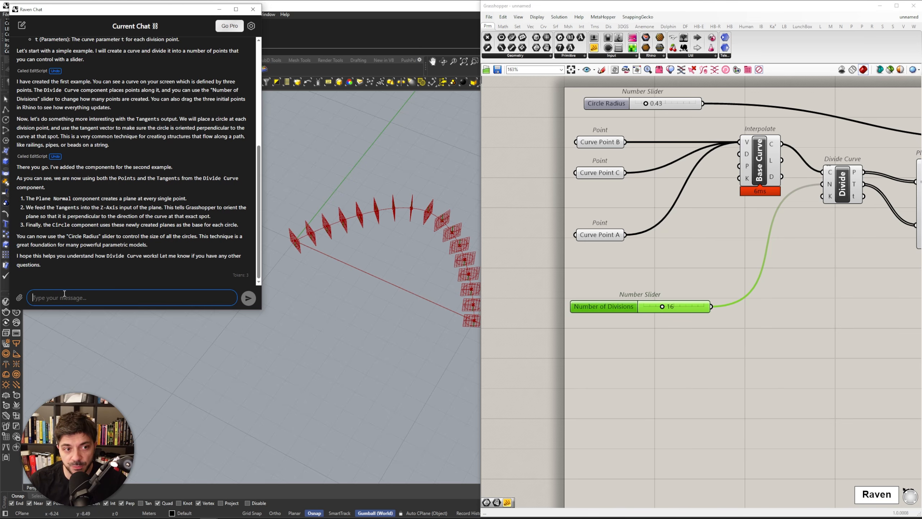
type("Can you please replace the circles with spheres and make sure that I can control the size of those spheres. And these size should be random. And I want a slider that will control the randomness of these spheres. On top of that, I would like to have a curve that is a little bit more curvy. this one is too simple so maybe you can create some sort of NURBS curve for me for this example")
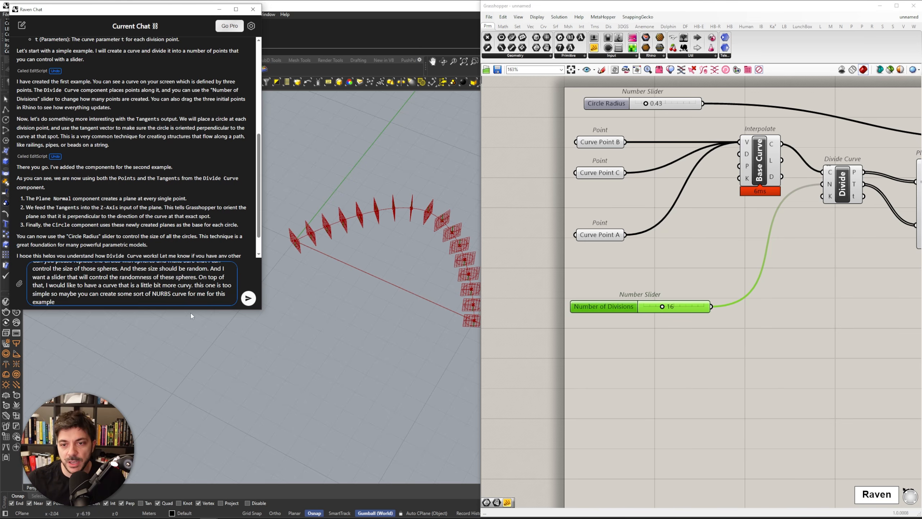
left_click(248, 298)
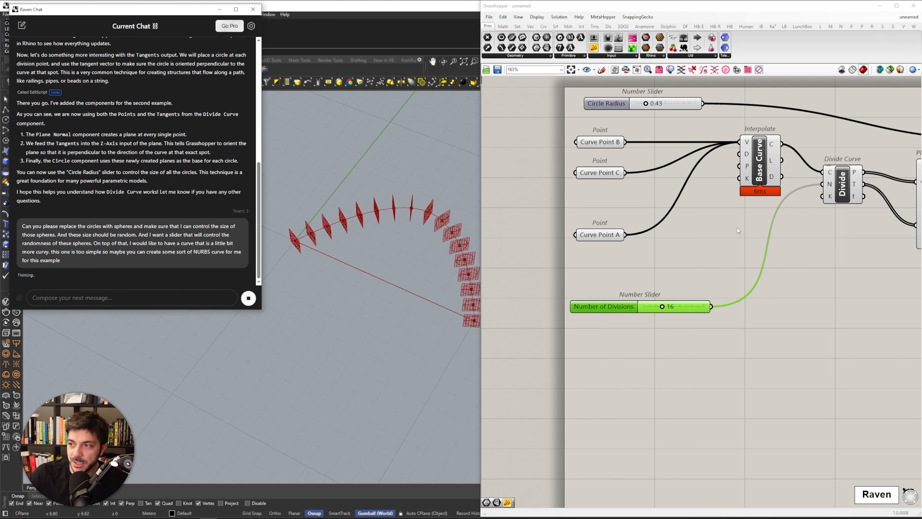
scroll(686, 238, "down", 4)
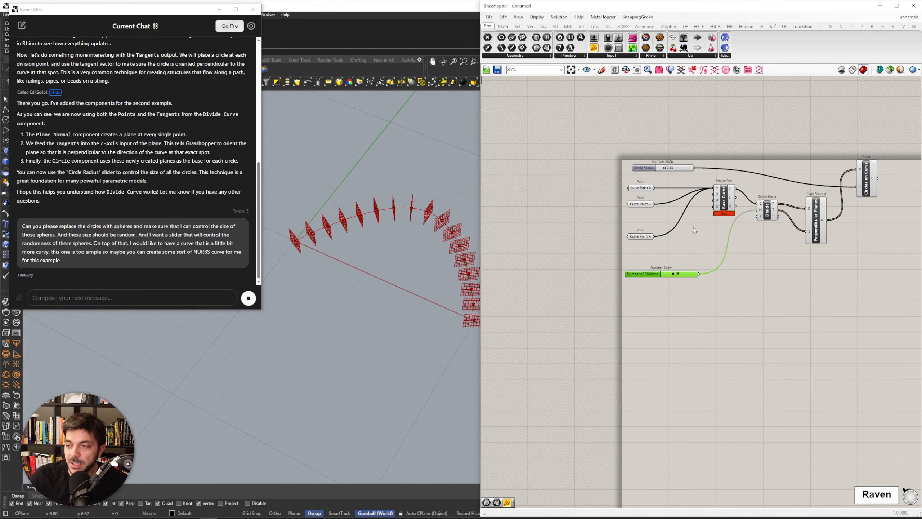
right_click_drag(693, 227, 600, 220)
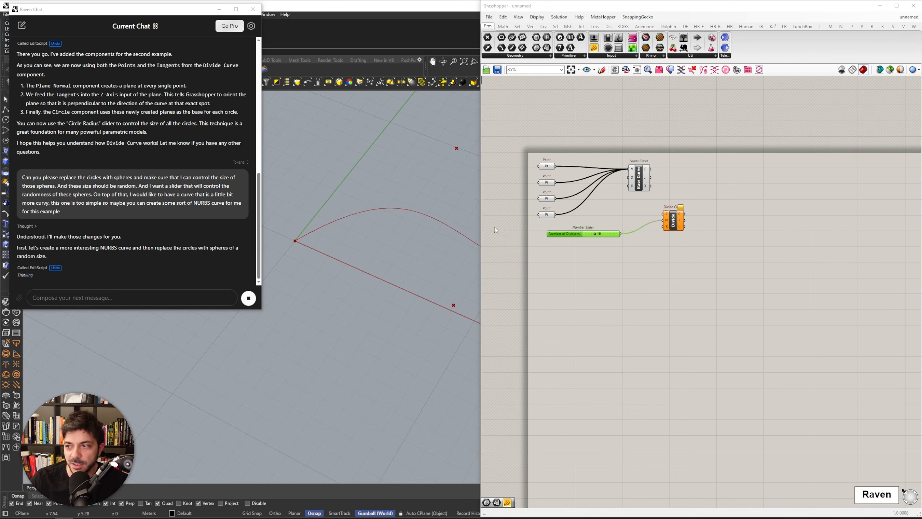
Examine the generated spheres, and space out the Random and Sphere components on the canvas
scroll(382, 236, "down", 8)
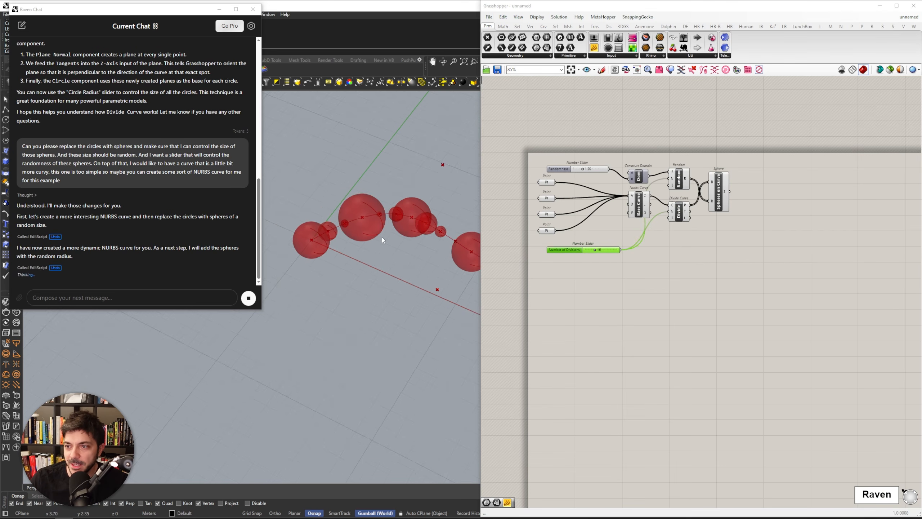
scroll(445, 260, "down", 4)
scroll(446, 263, "up", 8)
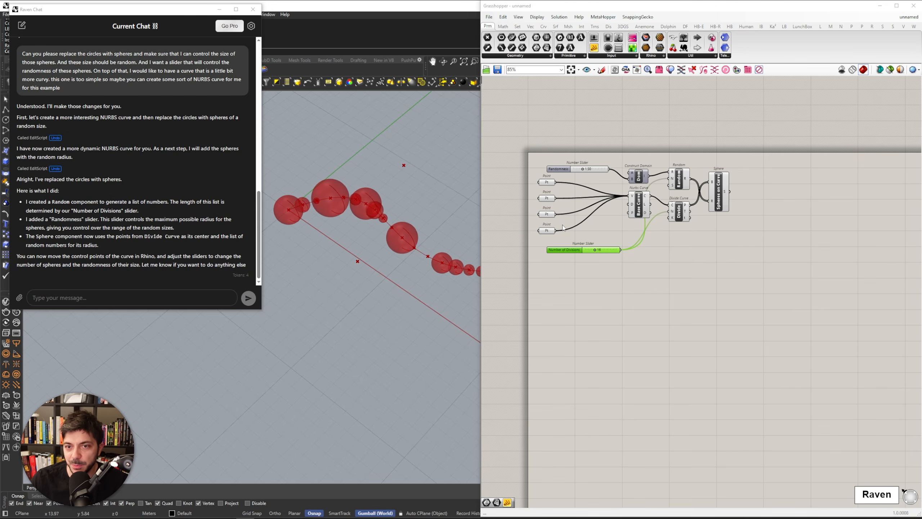
scroll(651, 214, "up", 5)
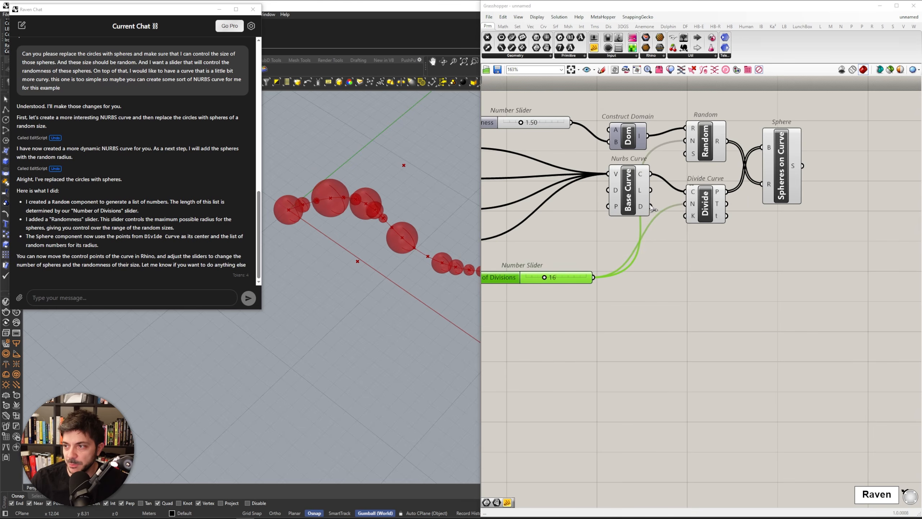
left_click_drag(711, 146, 710, 133)
right_click_drag(788, 220, 741, 219)
left_click_drag(736, 182, 810, 182)
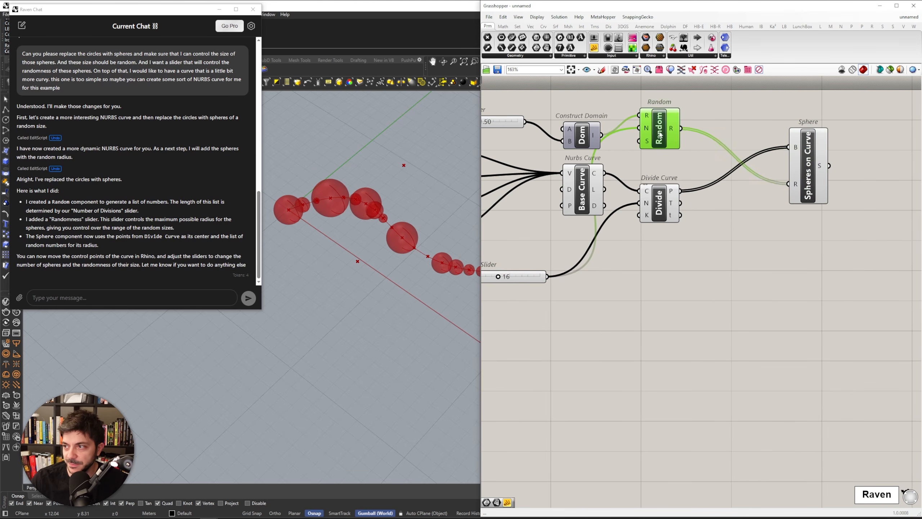
left_click_drag(668, 135, 689, 135)
Set the Number of Divisions slider to 24 and the Randomness slider to 0.54
scroll(338, 256, "down", 6)
scroll(337, 257, "up", 4)
right_click_drag(576, 272, 758, 302)
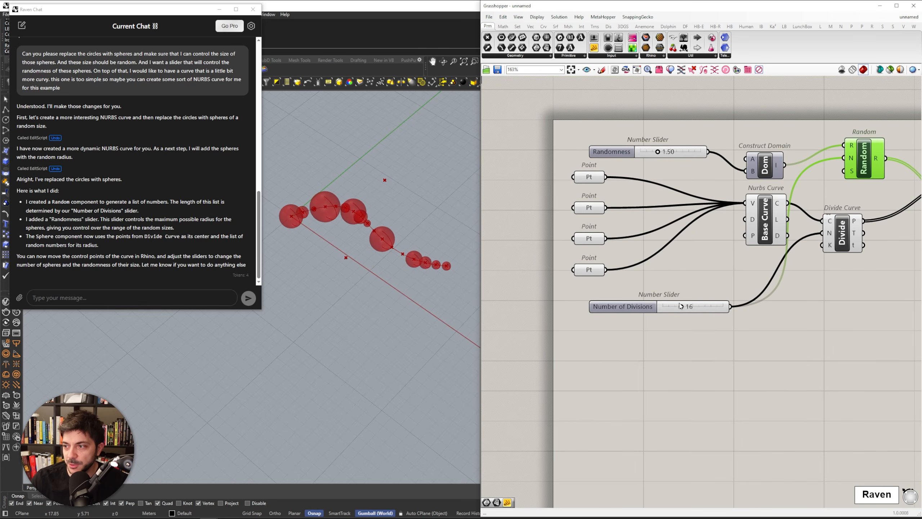
right_click_drag(689, 337, 649, 330)
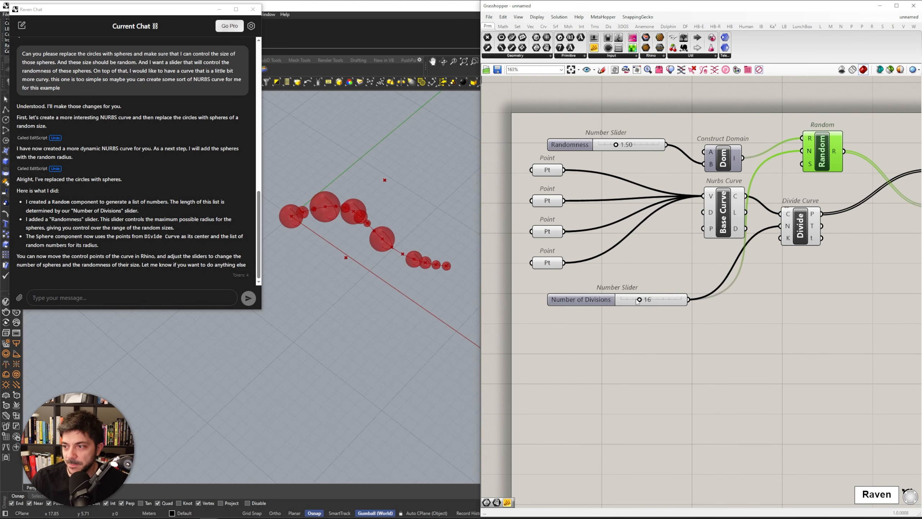
left_click_drag(640, 300, 653, 301)
mouse_move(616, 145)
left_mouse_down()
mouse_move(645, 147)
mouse_move(605, 150)
left_mouse_up()
Narrow the Grasshopper window to enlarge the Rhino viewport, and examine the spheres along the curve from several angles
scroll(349, 247, "up", 3)
right_click_drag(365, 246, 360, 250, "shift")
scroll(359, 250, "down", 3)
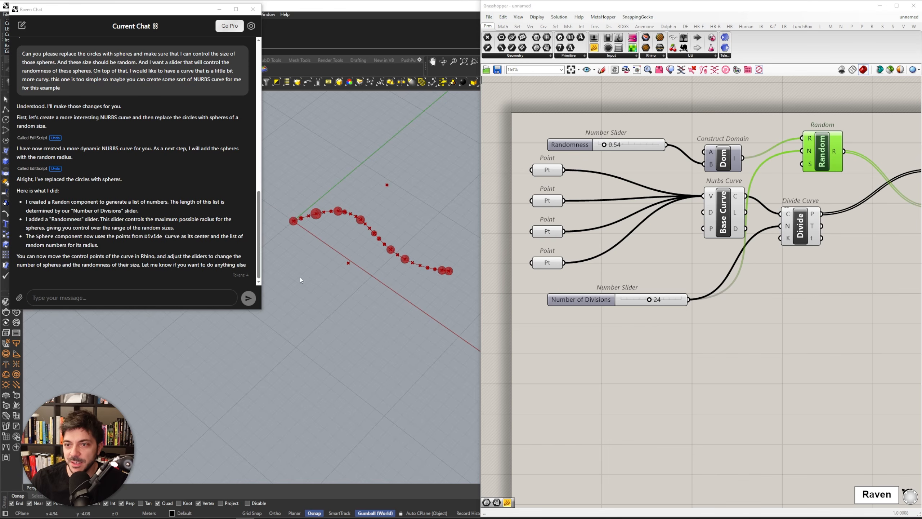
right_click_drag(386, 328, 399, 348, "shift")
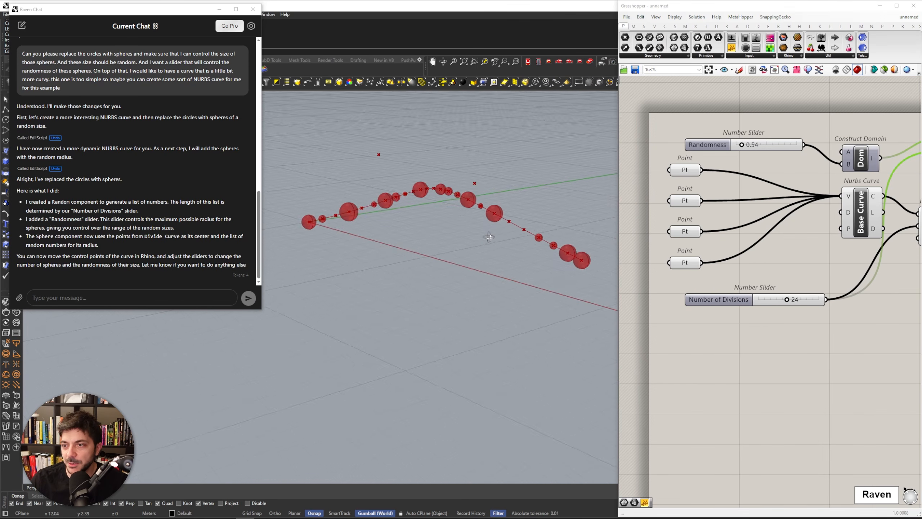
right_click_drag(490, 225, 450, 334)
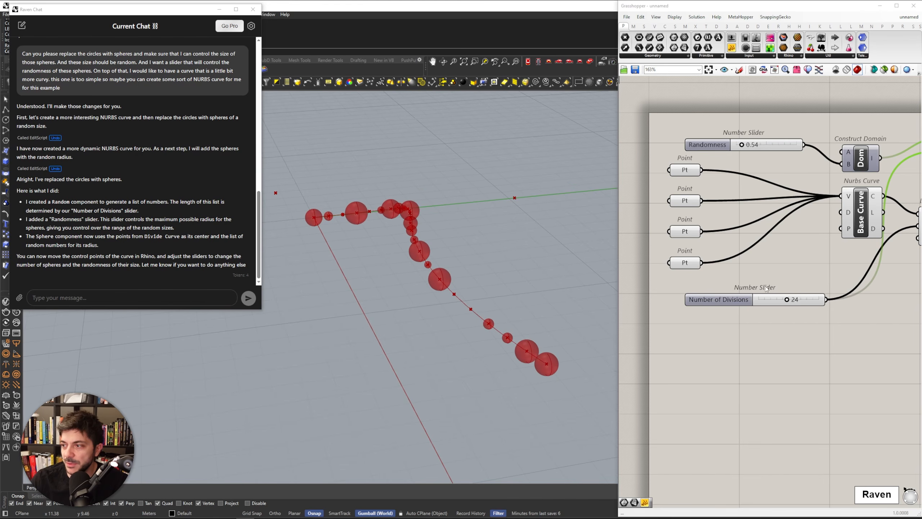
Set Number of Divisions to 33 and Randomness to 0.36, and view the whole chain of spheres
left_click_drag(787, 300, 797, 301)
right_click_drag(750, 252, 755, 267)
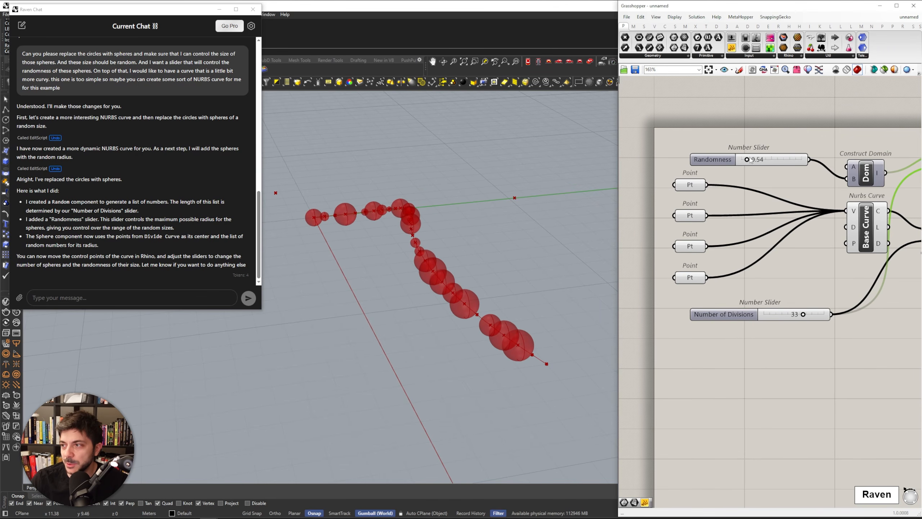
left_click(751, 160)
left_click_drag(750, 160, 747, 160)
right_click_drag(490, 267, 487, 308)
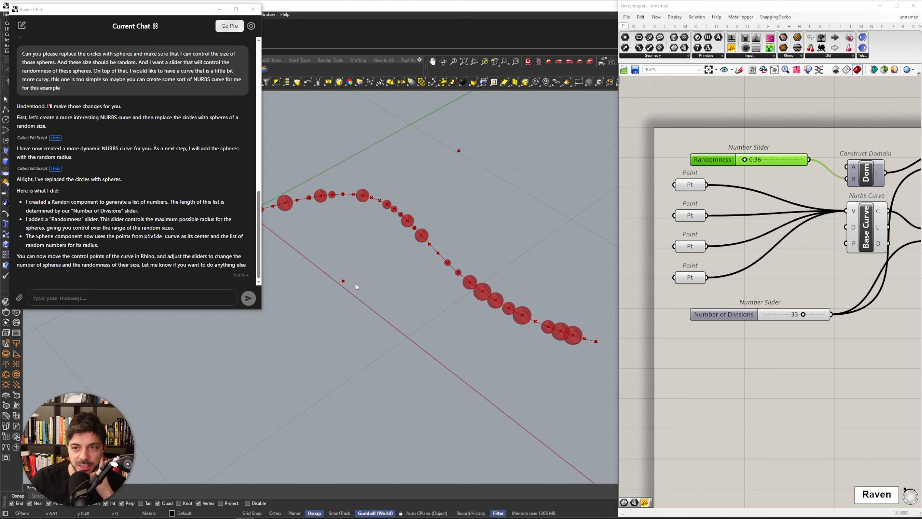
scroll(406, 302, "down", 2)
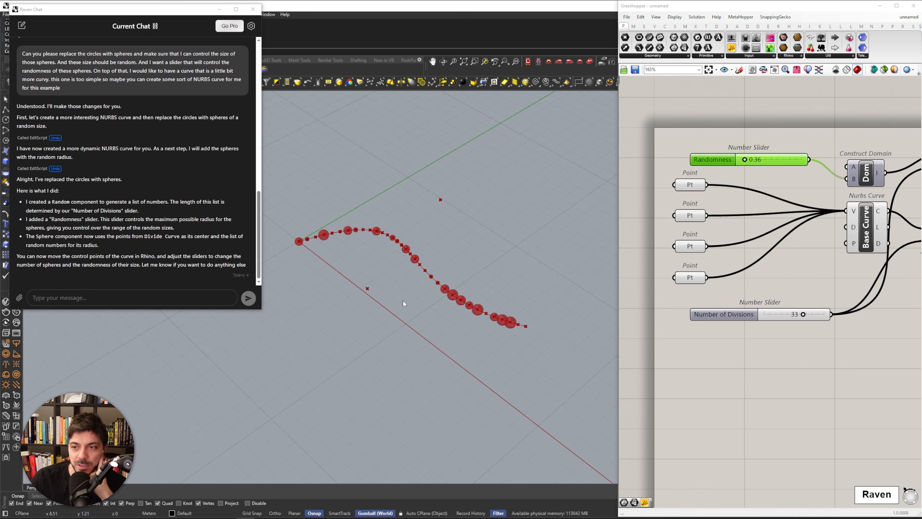
Ask Raven to delete everything and create an orthogonal facade grid of 20 by 10 meters with controllable panels around 1 meter in X and Y
left_click(72, 300)
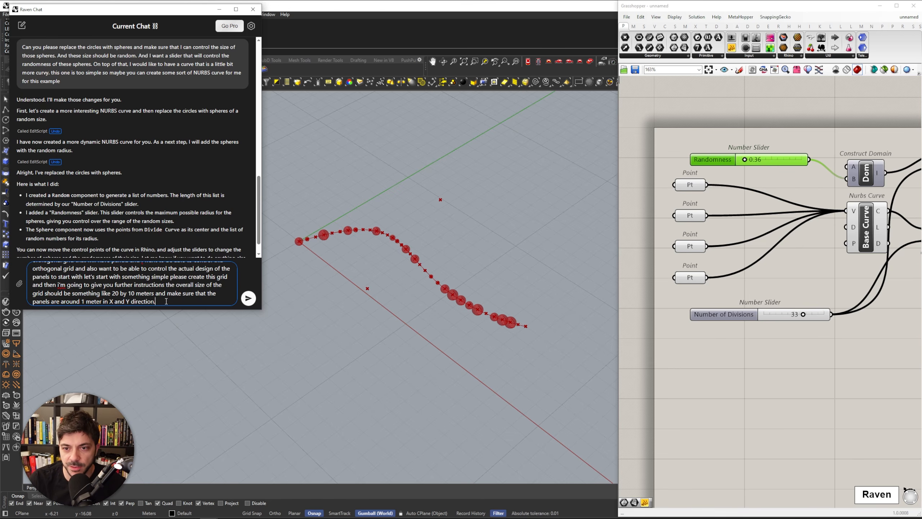
left_click(248, 299)
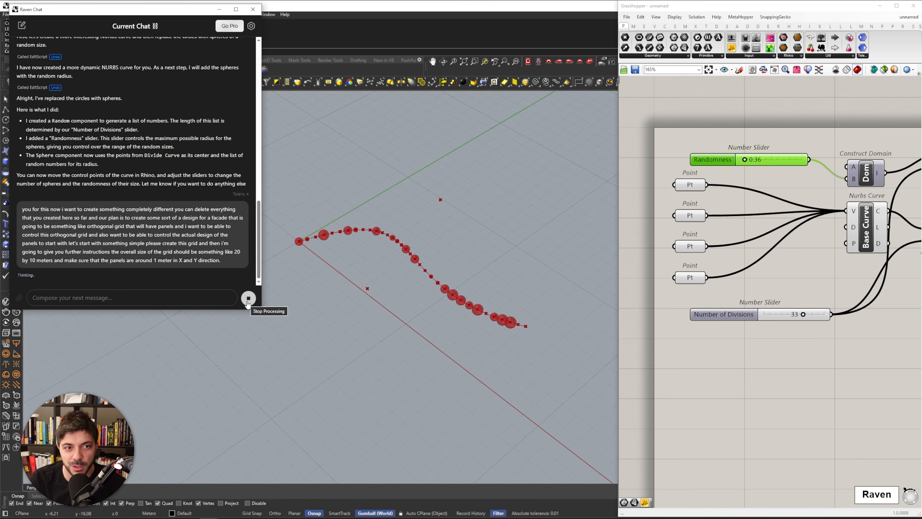
scroll(404, 251, "down", 1)
scroll(405, 252, "down", 1)
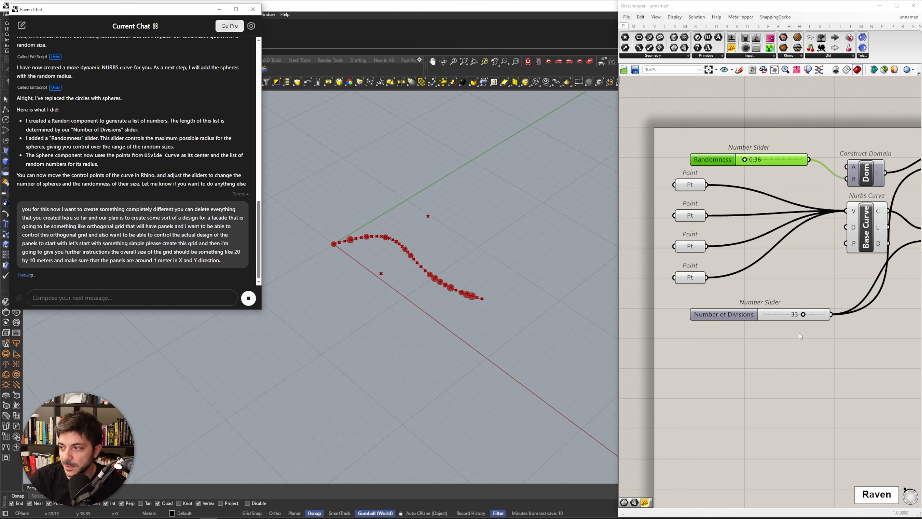
Widen the Grasshopper window slightly and bring the whole definition into view while Raven builds the grid
scroll(799, 333, "down", 3)
right_click_drag(701, 181, 679, 167)
right_click_drag(772, 286, 679, 171)
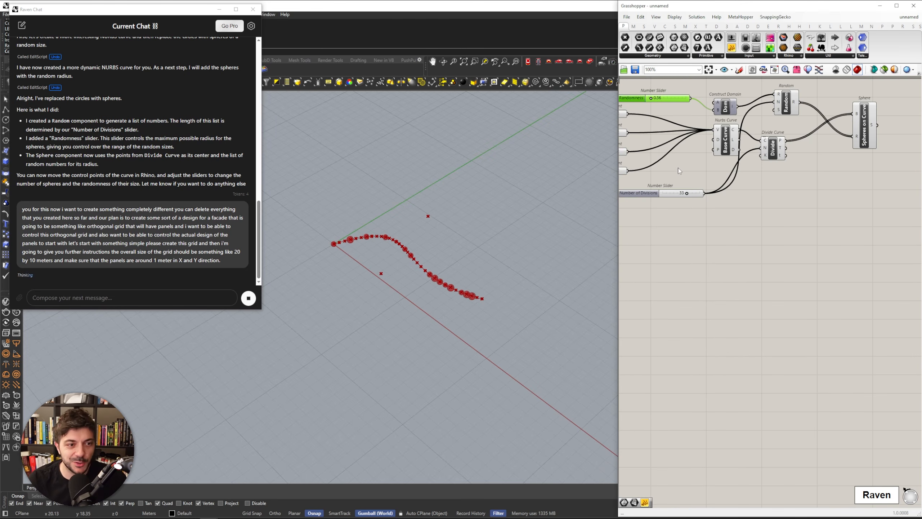
right_click_drag(729, 245, 762, 285)
left_click_drag(617, 248, 588, 250)
scroll(771, 274, "down", 2)
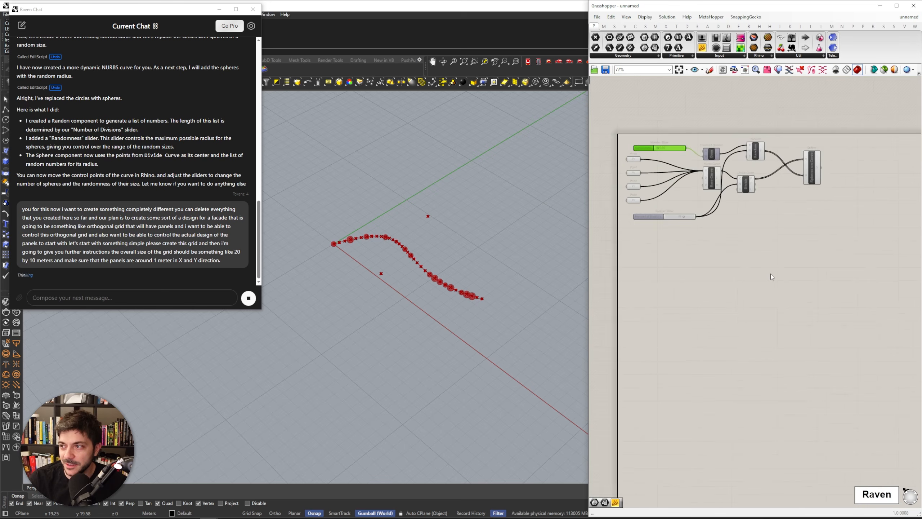
scroll(764, 276, "up", 1)
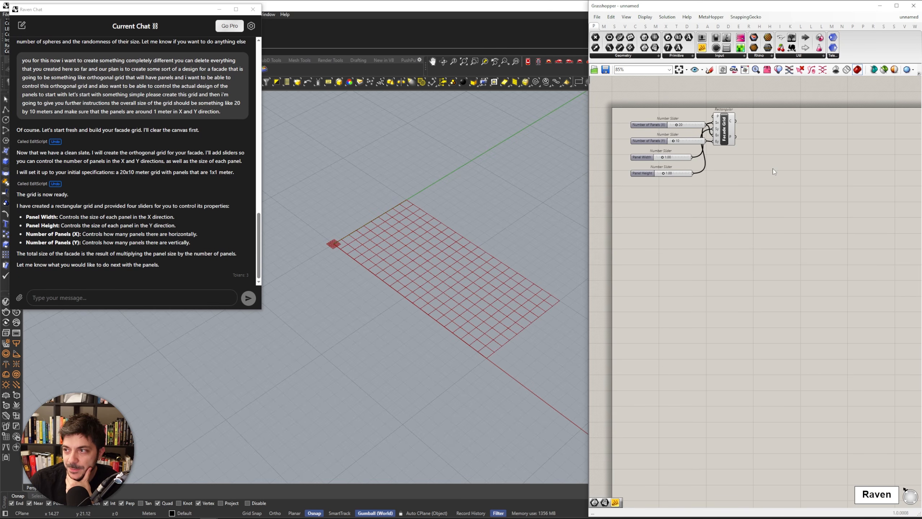
Move the Facade Grid component away from its sliders and examine the generated grid up close in the viewport
scroll(758, 128, "up", 3)
right_click_drag(728, 165, 781, 206)
left_click_drag(746, 169, 790, 217)
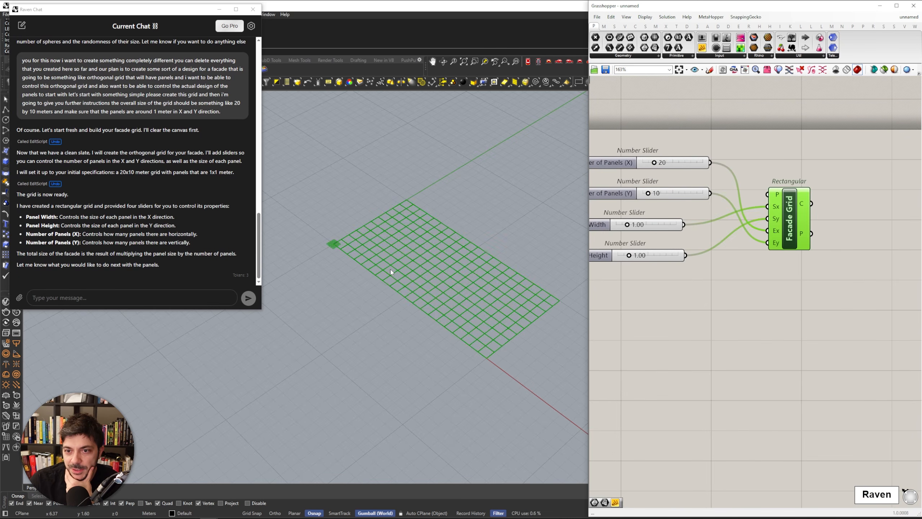
scroll(399, 275, "up", 5)
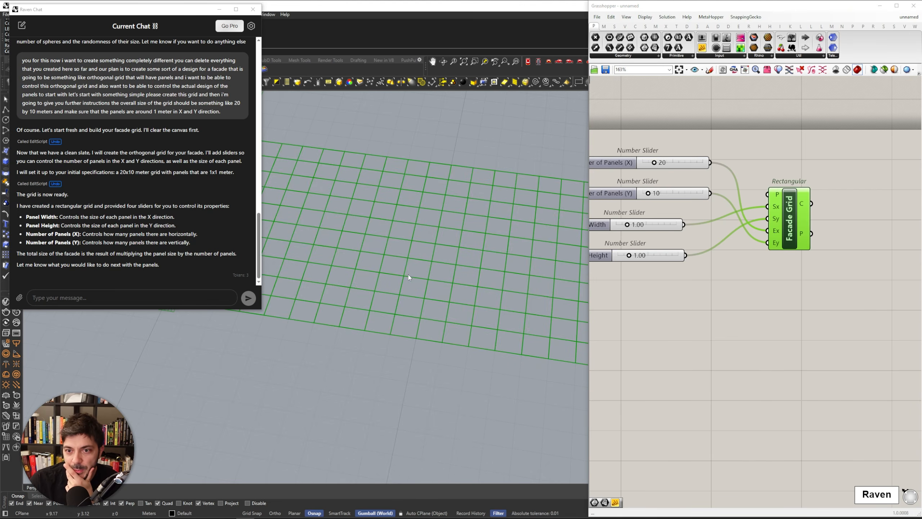
Ask Raven to turn the grid cells into rectangular panels with controllable thickness driven by one or two movable attractor points, thinner near the points
scroll(408, 278, "down", 5)
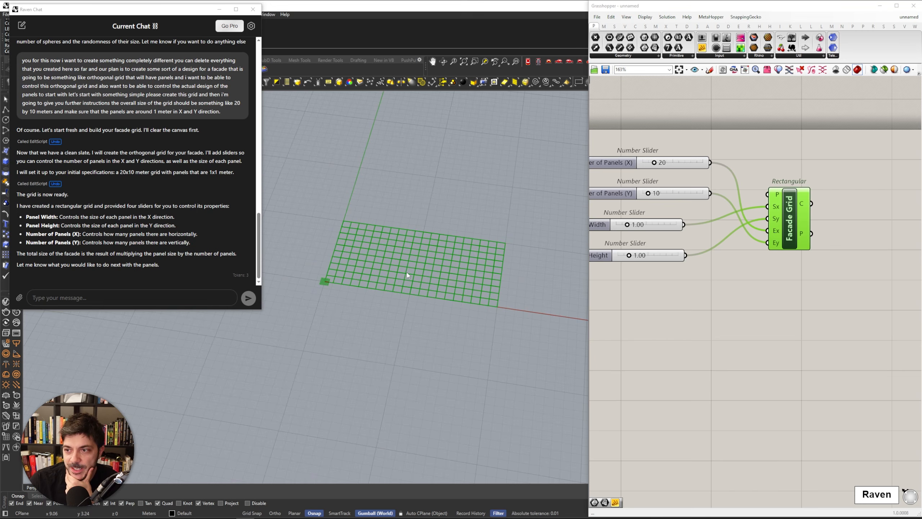
left_click(61, 297)
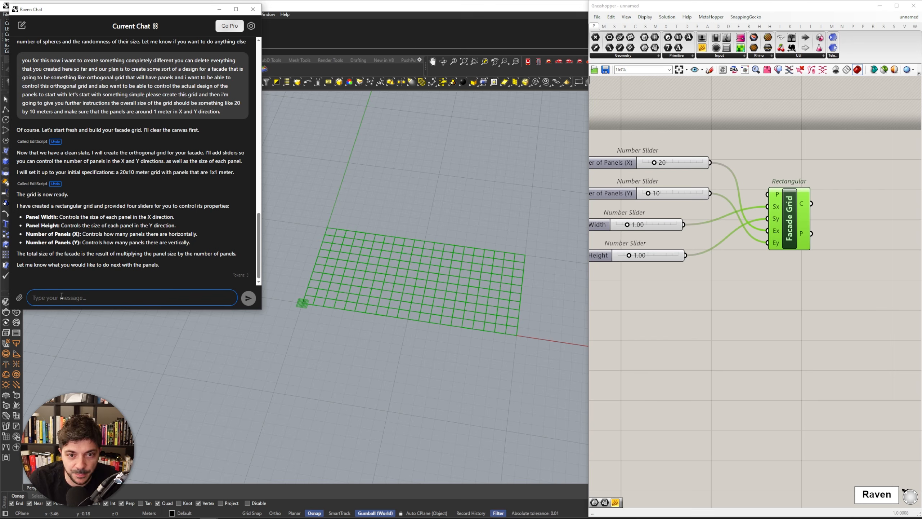
key("ctrl+v")
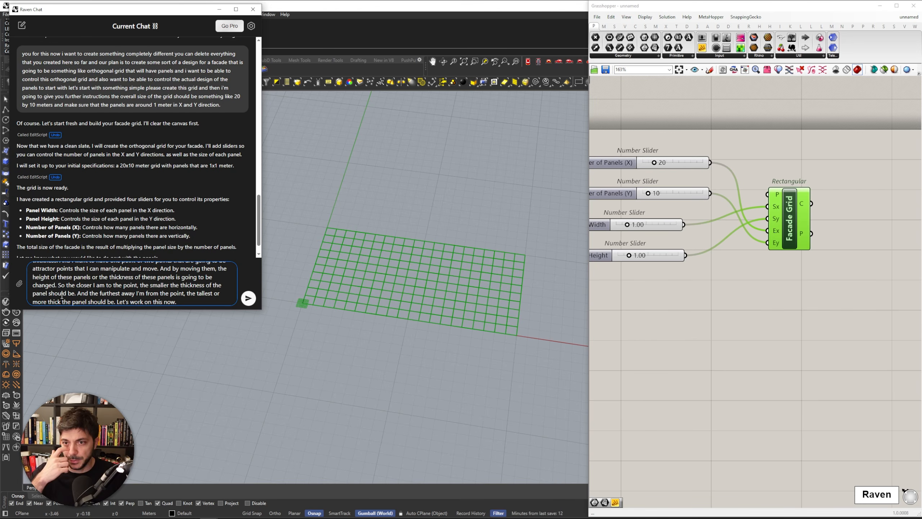
key("Return")
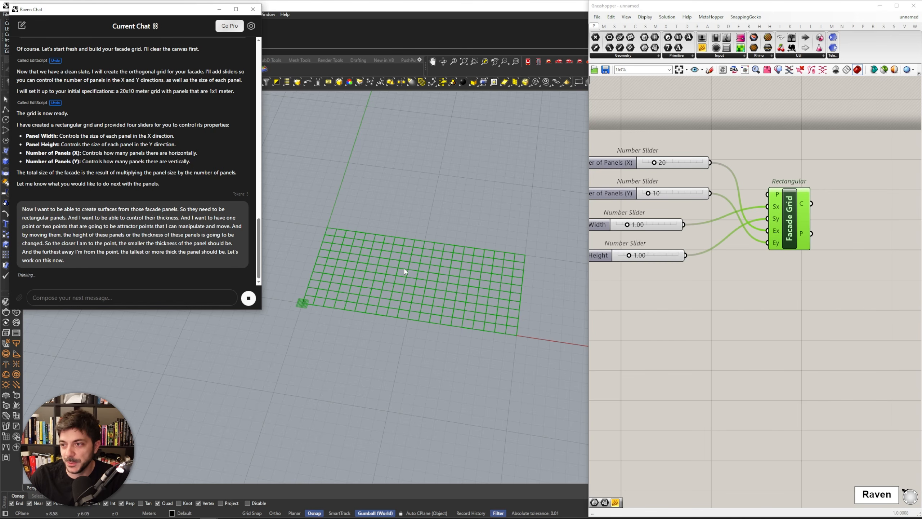
Spread the Panel Surfaces and Panel Centers components apart beside the Facade Grid component
scroll(414, 300, "up", 4)
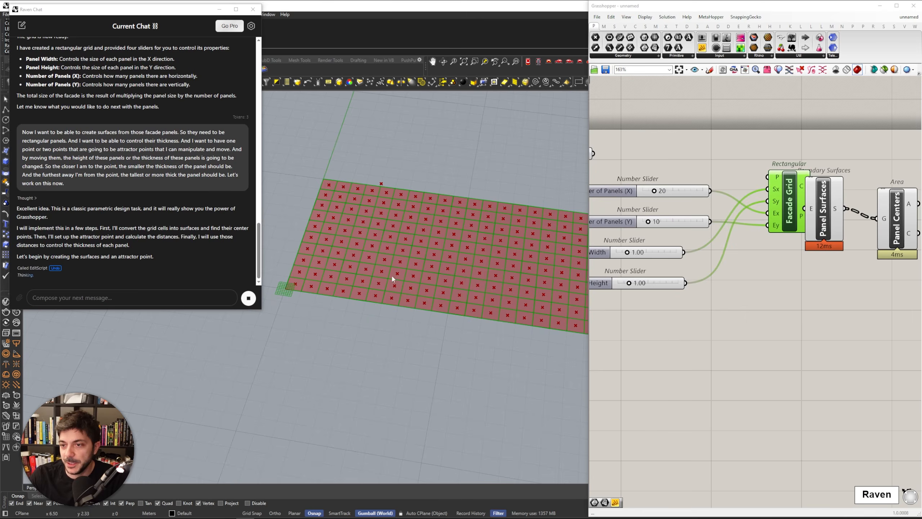
scroll(320, 286, "up", 5)
scroll(324, 290, "down", 5)
scroll(815, 264, "down", 3)
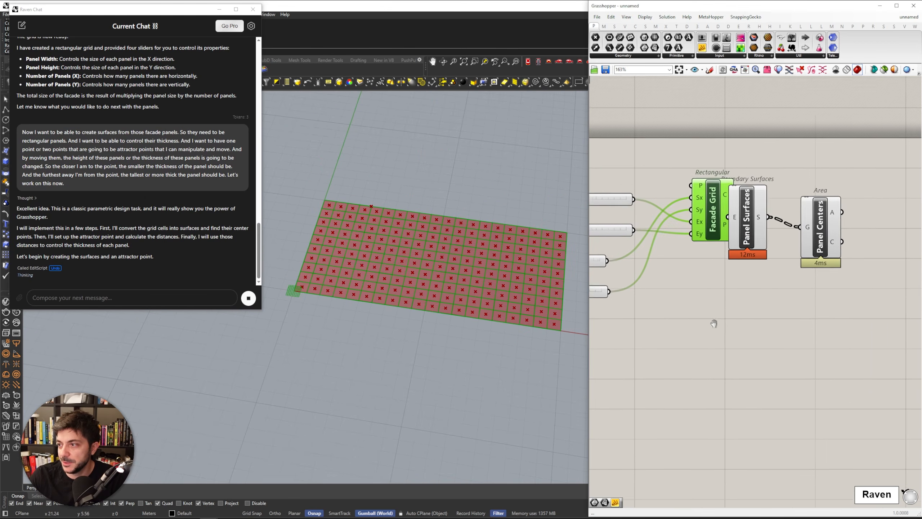
left_click_drag(814, 264, 856, 263)
left_click_drag(735, 255, 785, 240)
left_click_drag(841, 259, 850, 240)
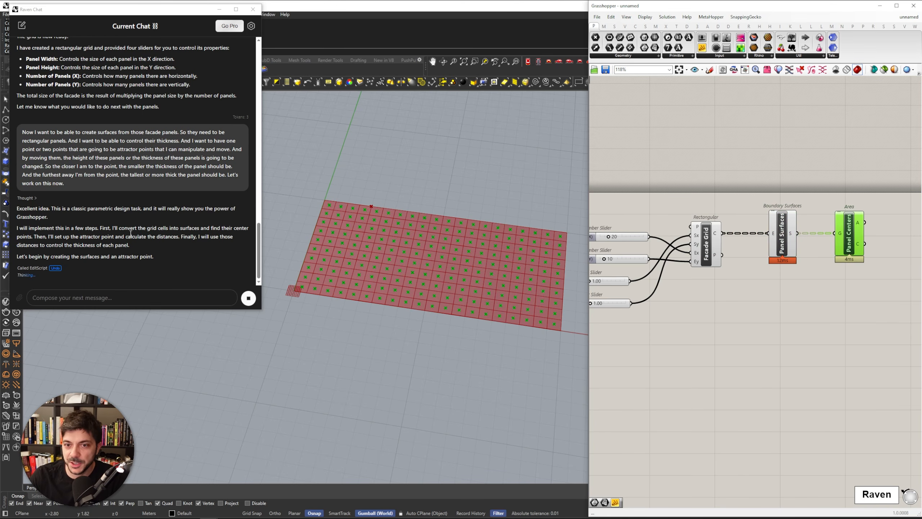
right_click_drag(741, 315, 800, 288)
left_click(801, 288)
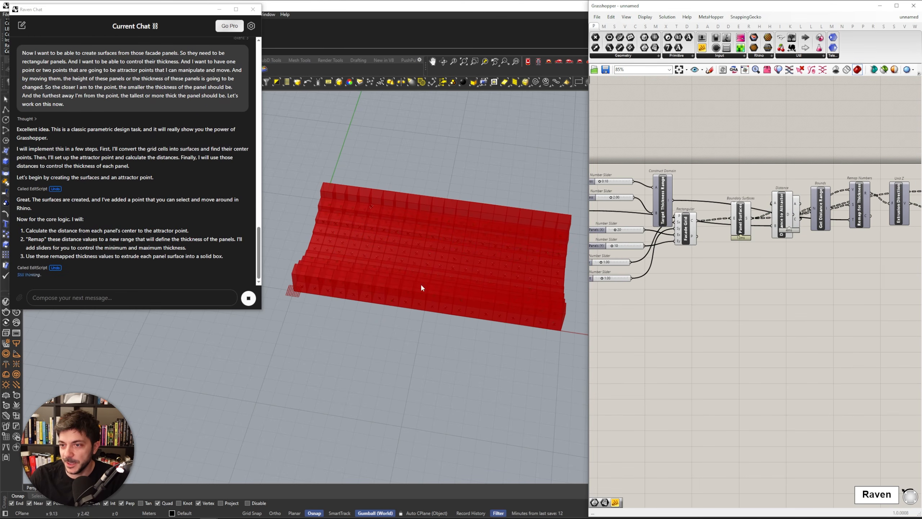
Move the Attractor Point parameter clear of the other components, below the number sliders
scroll(421, 286, "up", 5)
right_click_drag(508, 289, 370, 185)
scroll(664, 286, "down", 5)
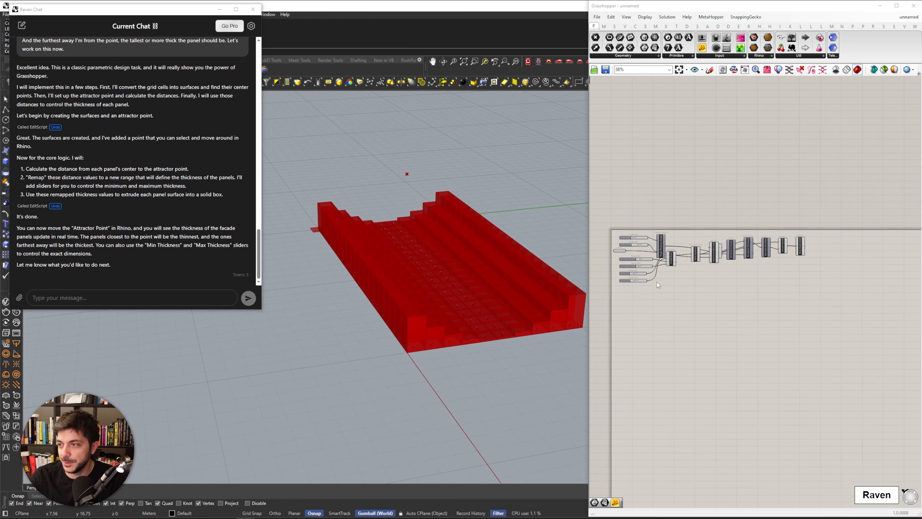
scroll(615, 255, "up", 7)
left_click_drag(642, 236, 699, 418)
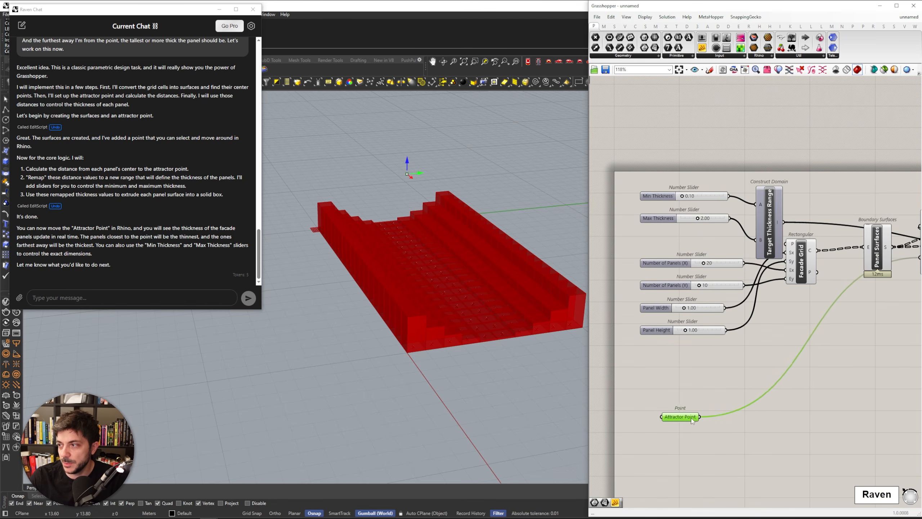
Move the attractor point in the viewport toward the origin end of the panel grid to test its effect on panel thickness
right_click_drag(551, 272, 385, 172)
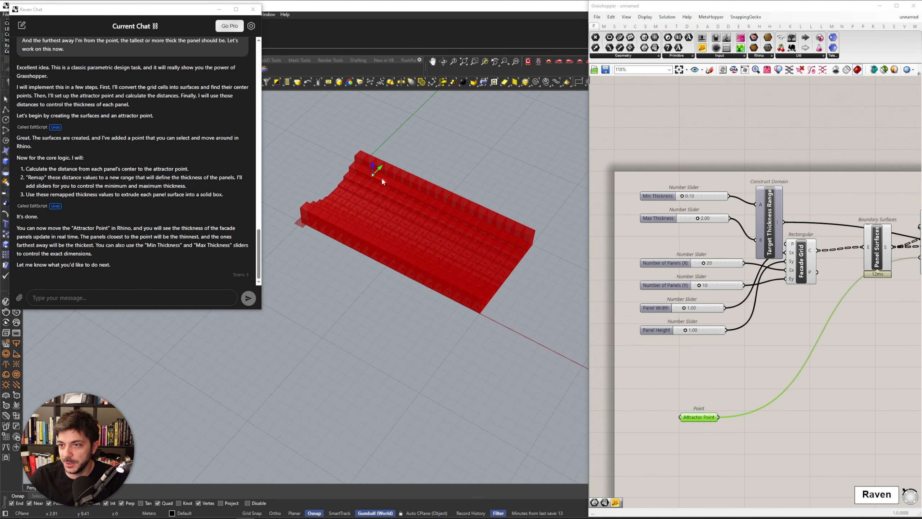
left_click_drag(379, 168, 418, 165)
right_click_drag(418, 165, 493, 196)
scroll(493, 196, "up", 3)
left_click_drag(452, 177, 349, 250)
right_click_drag(394, 294, 497, 288)
Ask Raven to add one more attractor point so that there are two
left_click(73, 300)
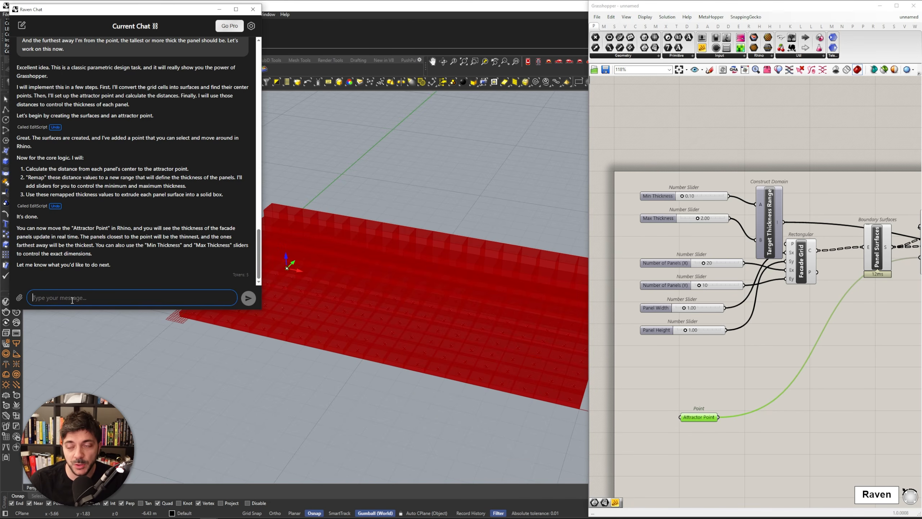
type("This is great, but I actually wanted to have two attractor points. Can you make one more for me?")
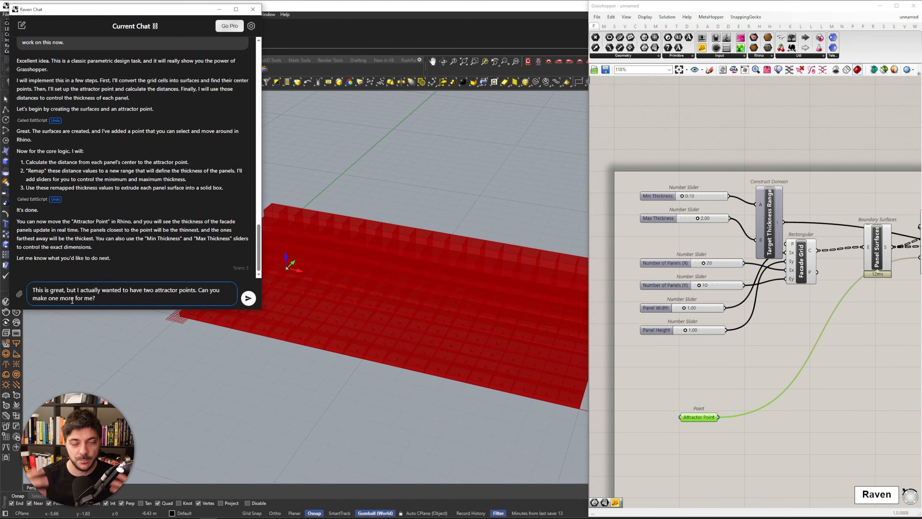
left_click(248, 298)
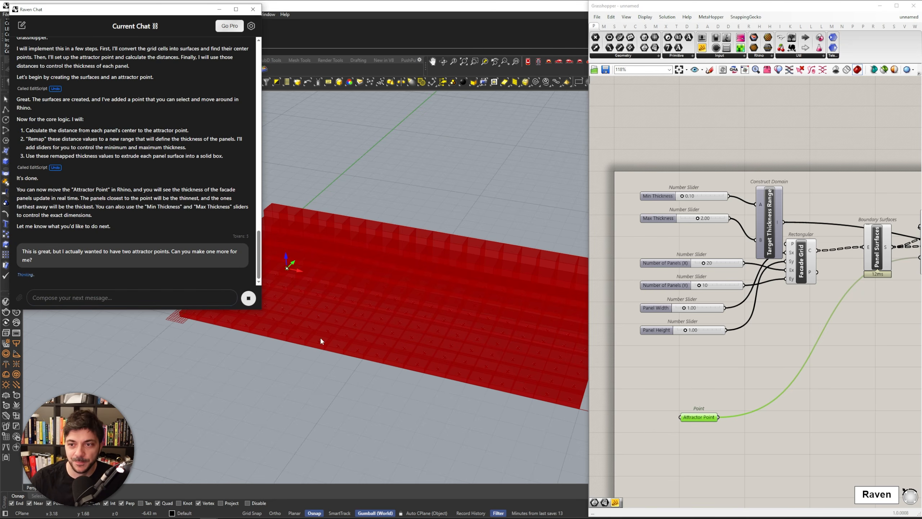
Examine the updated panels and the new distance and Find Closer Attractor components while Raven adds the second attractor
left_click(771, 328)
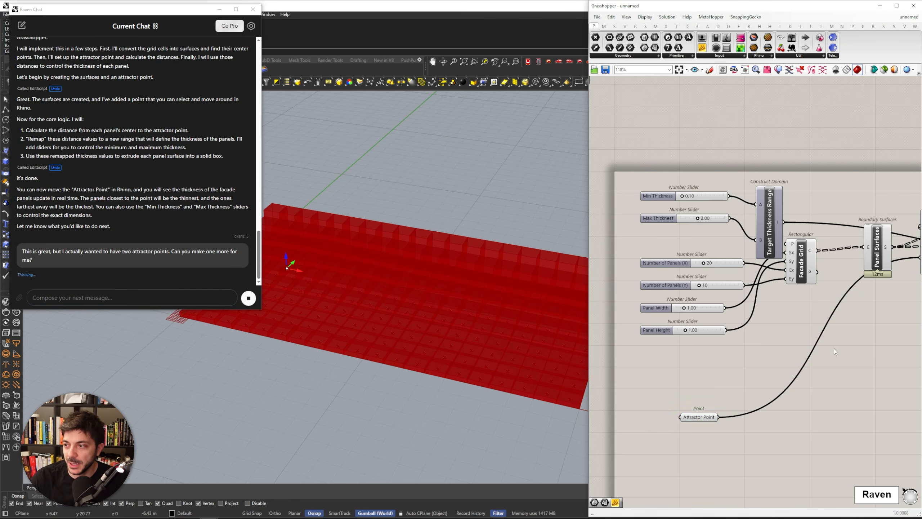
scroll(797, 351, "down", 2)
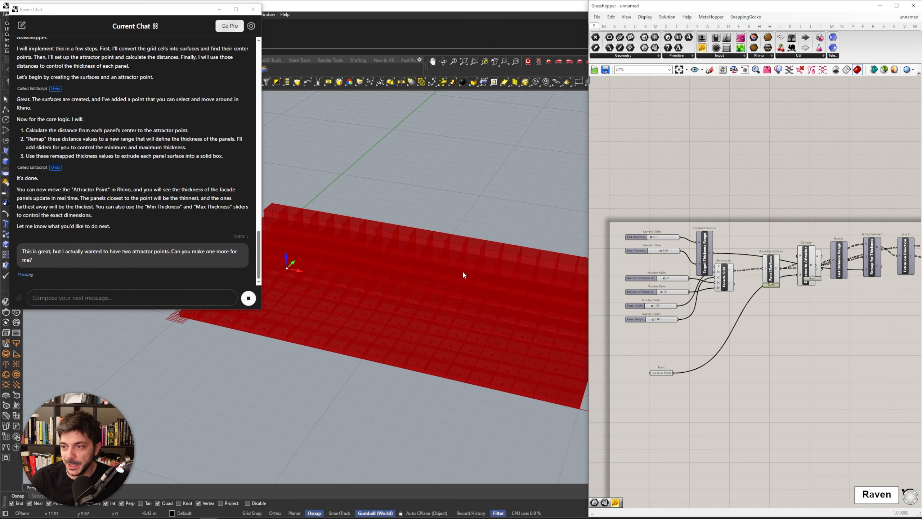
right_click_drag(363, 270, 439, 271)
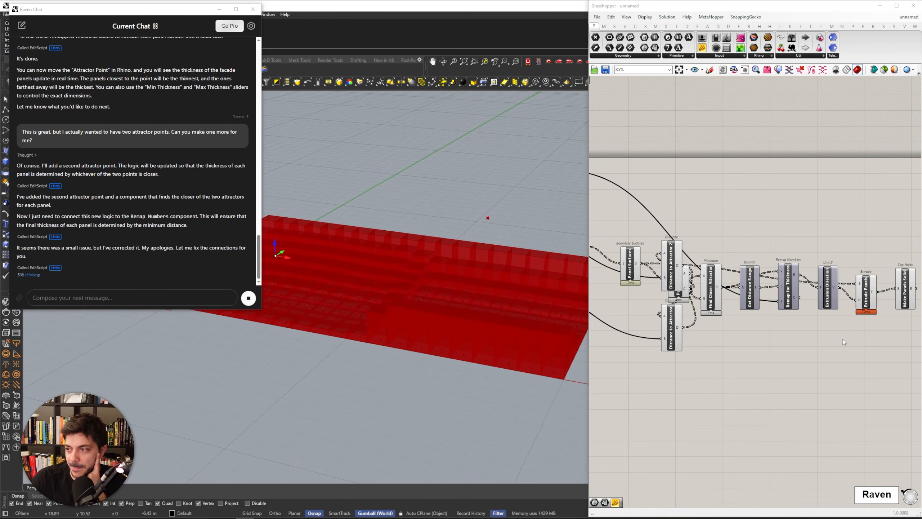
right_click_drag(498, 222, 498, 256)
right_click_drag(726, 373, 787, 345)
scroll(784, 341, "down", 3)
scroll(777, 329, "up", 4)
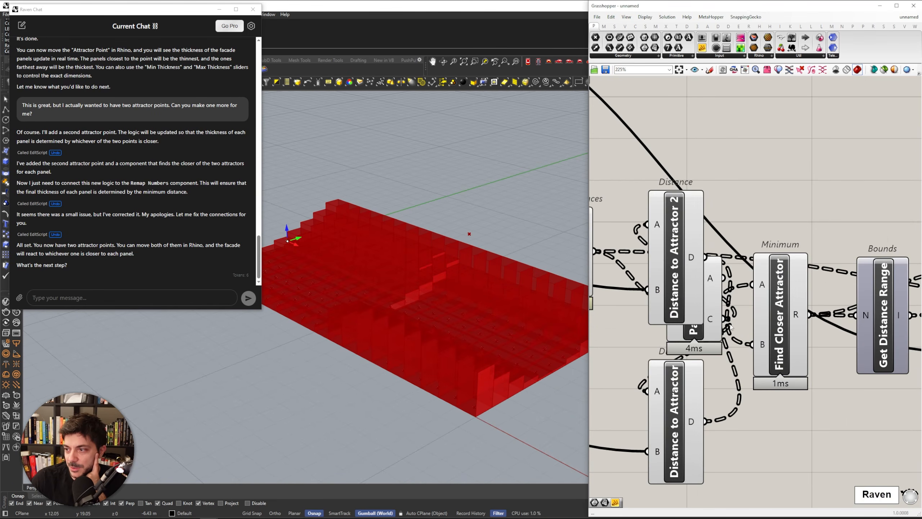
scroll(765, 296, "down", 1)
Place the Attractor Point and Attractor Point 2 parameters together below the number sliders
right_click_drag(603, 311, 708, 281)
scroll(708, 281, "up", 3)
left_click_drag(708, 281, 675, 381)
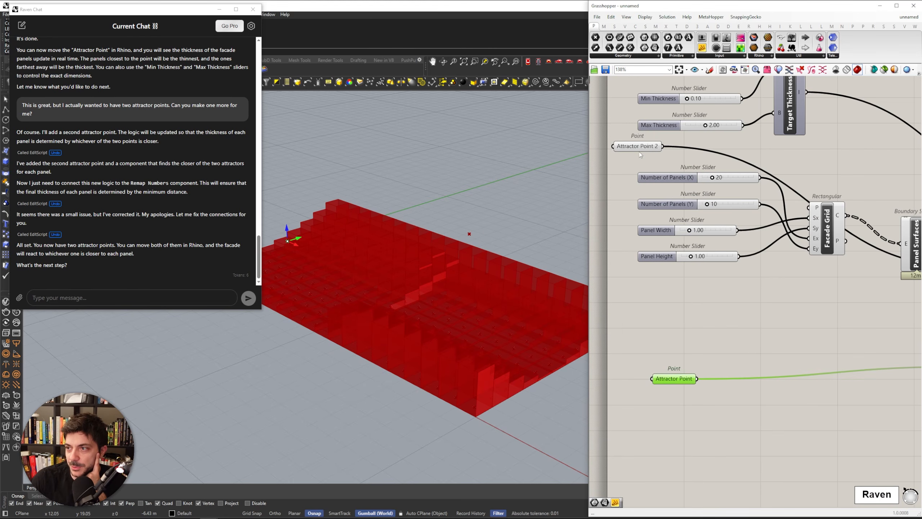
left_click_drag(640, 155, 679, 414)
Reposition the second attractor point in the viewport with the gumball and check how the panel thicknesses respond
scroll(439, 246, "down", 2)
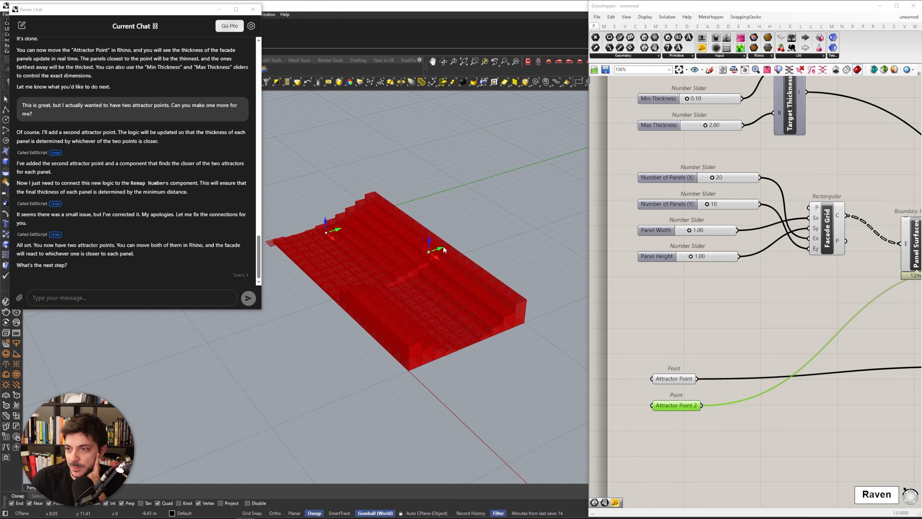
left_click_drag(444, 248, 512, 270)
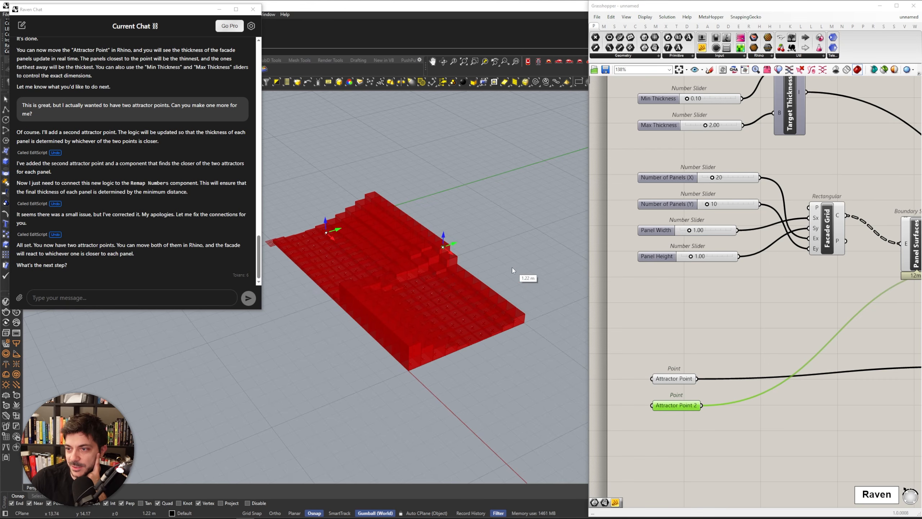
right_click_drag(512, 271, 391, 256)
scroll(417, 289, "up", 4)
scroll(423, 292, "down", 3)
left_click_drag(386, 250, 443, 271)
right_click_drag(443, 271, 477, 258)
mouse_move(472, 248)
left_mouse_down()
mouse_move(473, 266)
mouse_move(473, 246)
left_mouse_up()
right_click_drag(444, 288, 471, 317)
right_click_drag(471, 317, 474, 333)
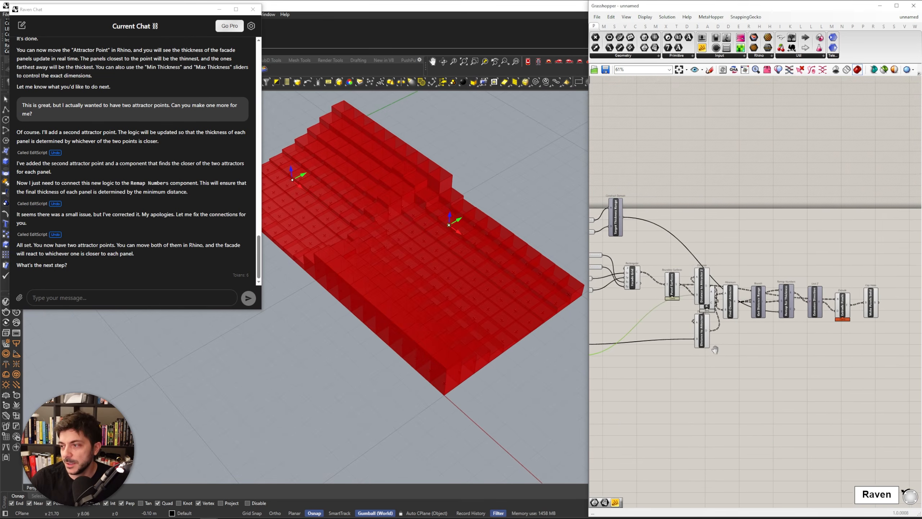
Send Raven a screenshot of the whole definition and ask it to clean up the script and create groups for readability
right_click_drag(746, 285, 749, 284)
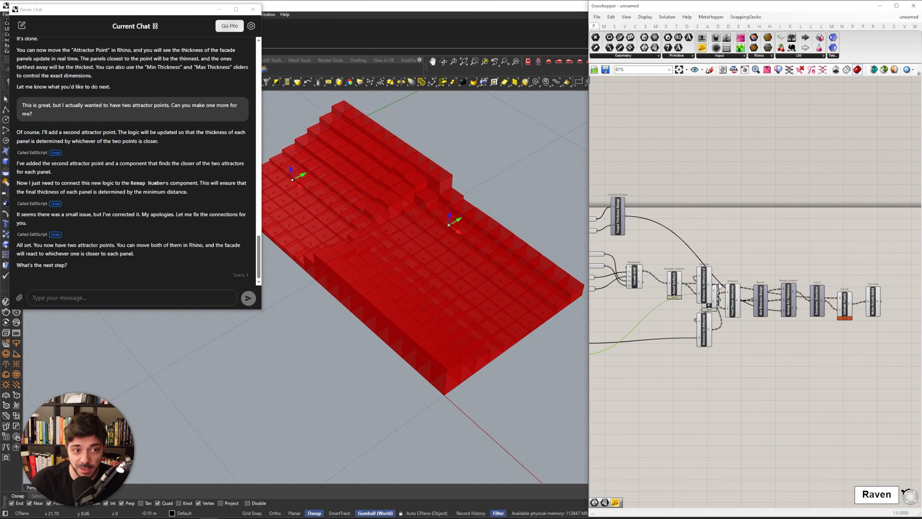
scroll(719, 286, "down", 2)
right_click_drag(743, 338, 783, 297)
scroll(772, 308, "up", 2)
scroll(780, 320, "down", 1)
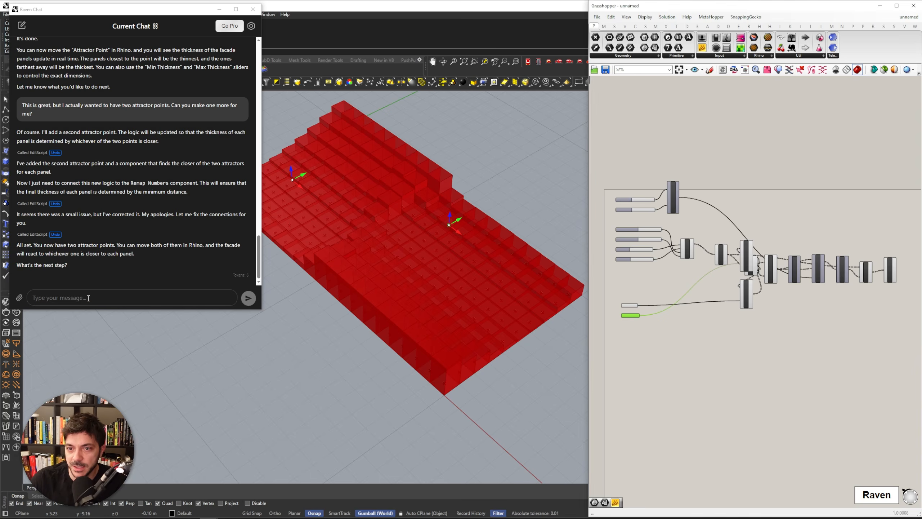
left_click(88, 297)
key("ctrl+v")
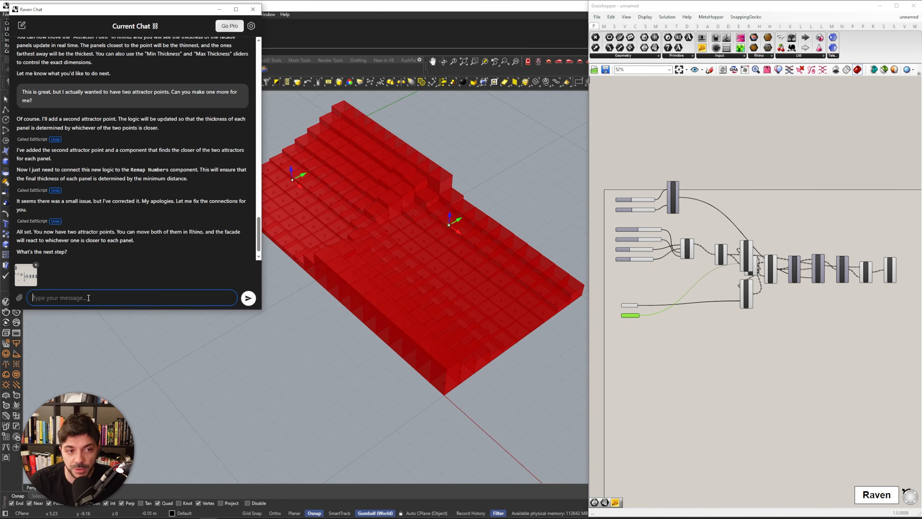
key("ctrl+v")
left_click(248, 298)
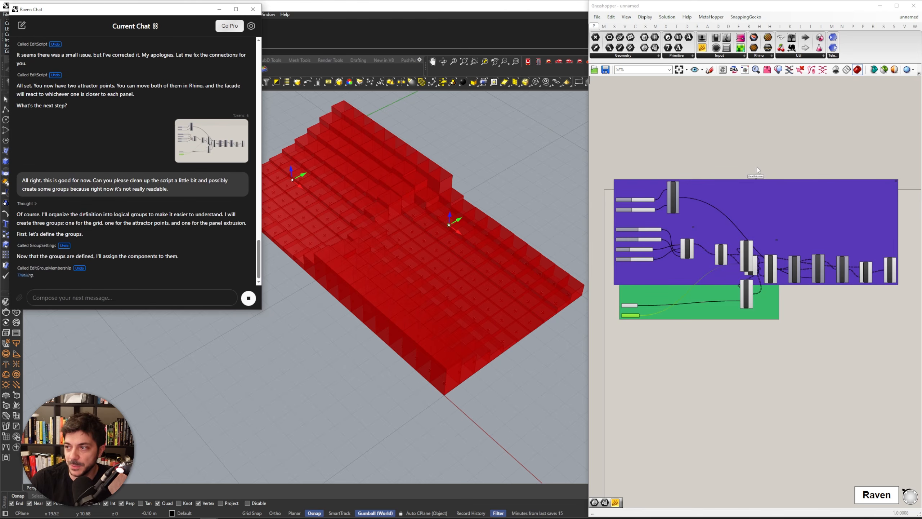
Examine the Facade Grid, Attractor Points and Panel Extrusion groups while Raven reorganizes the definition
scroll(757, 171, "up", 5)
scroll(728, 195, "down", 7)
scroll(741, 201, "up", 4)
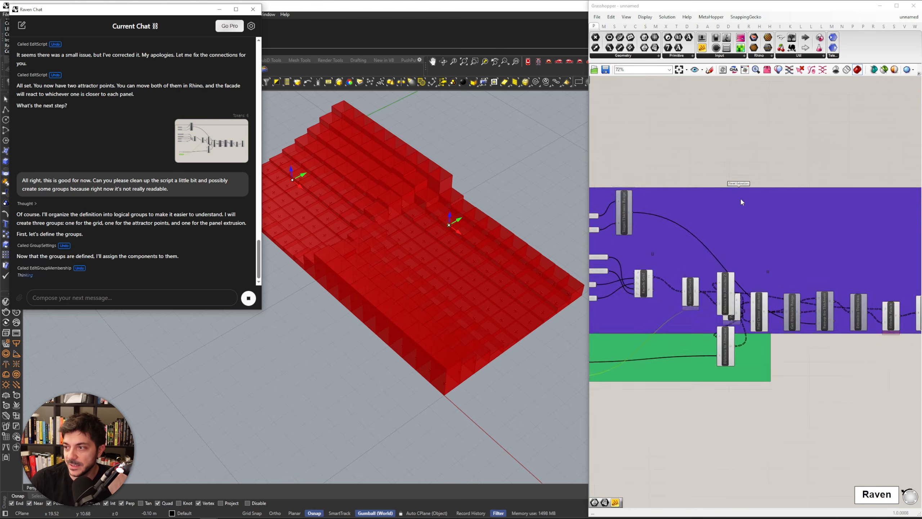
scroll(742, 199, "down", 3)
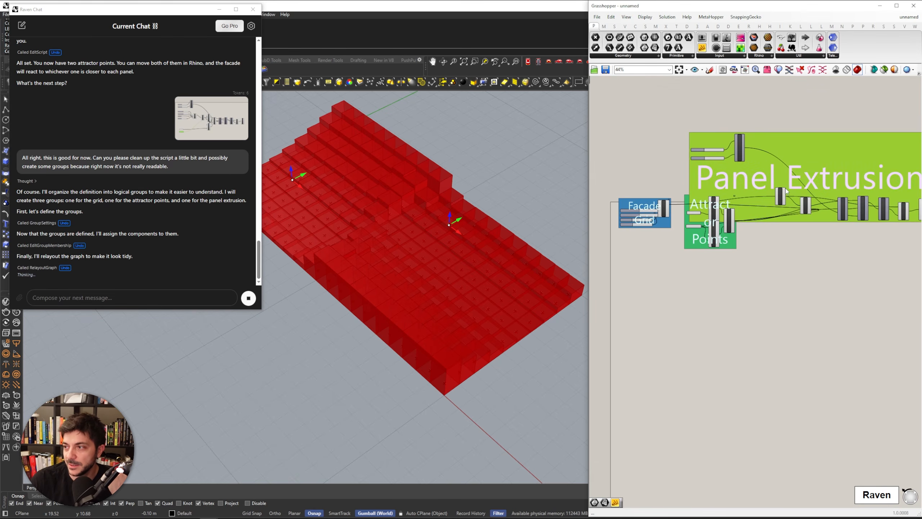
scroll(782, 170, "up", 1)
scroll(783, 170, "down", 2)
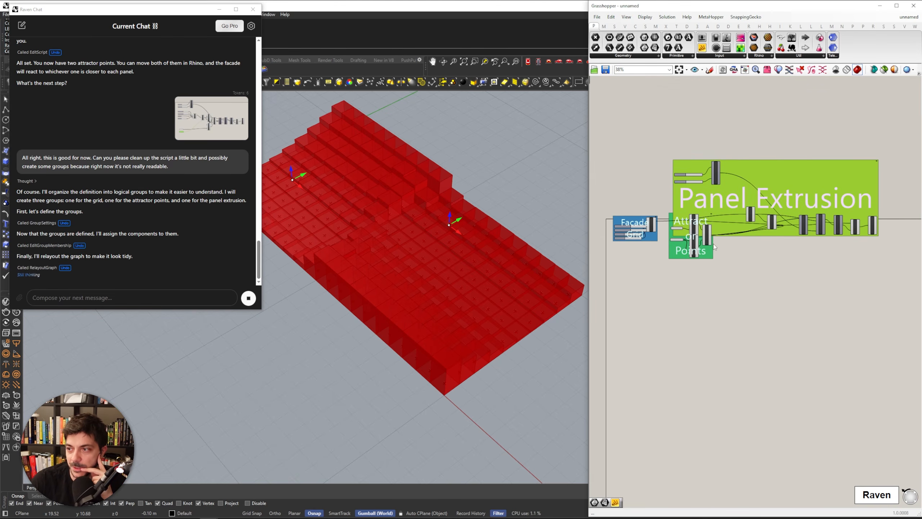
scroll(684, 226, "up", 4)
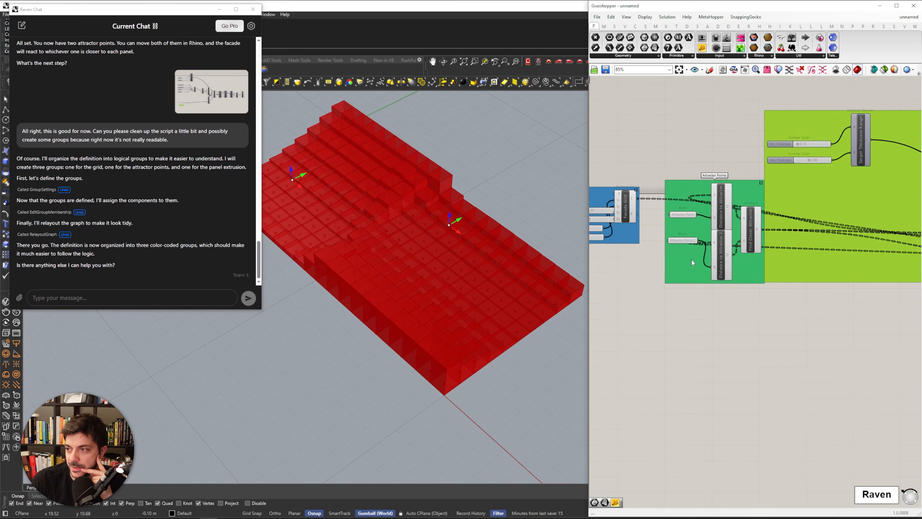
Move the Attractor Points group below the Panel Extrusion group
scroll(666, 357, "down", 5)
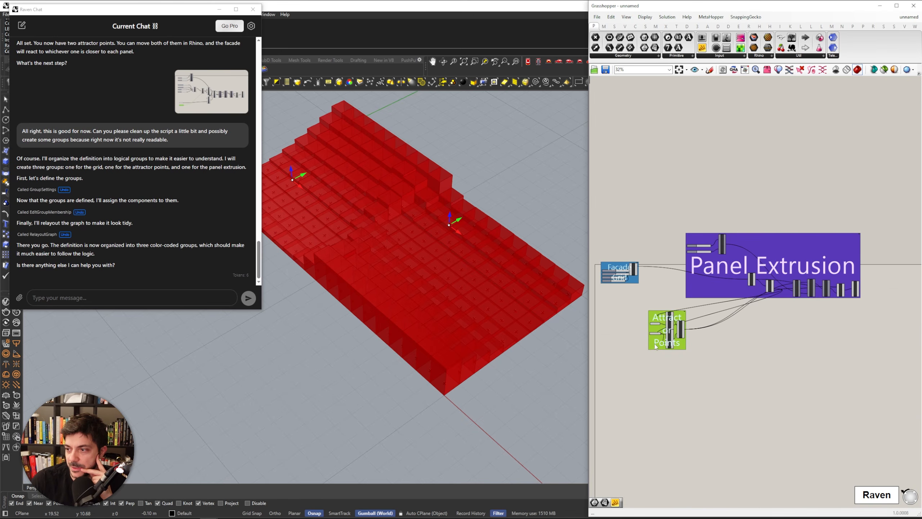
left_click_drag(689, 345, 816, 351)
scroll(816, 353, "up", 5)
scroll(770, 333, "up", 3)
scroll(810, 332, "down", 5)
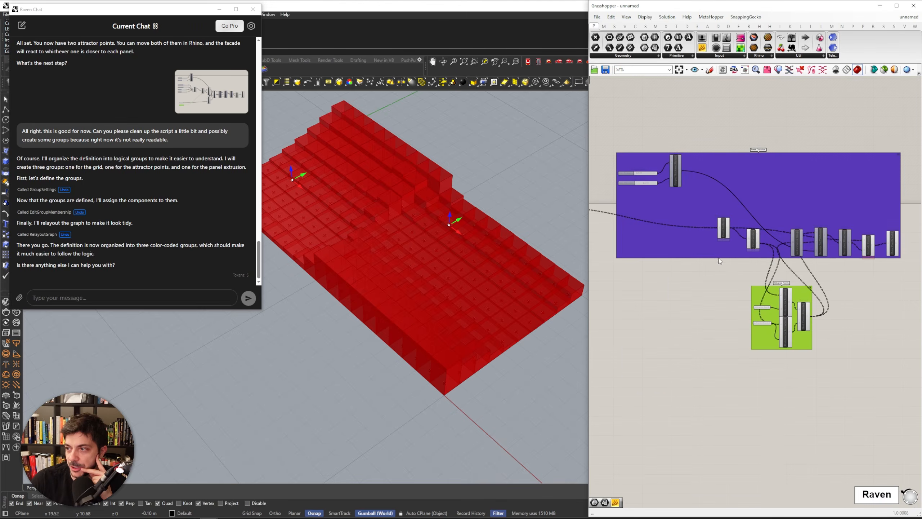
Tidy the layout by adjusting the spacing between the Facade Grid, Panel Extrusion and Attractor Points groups
scroll(753, 173, "up", 4)
scroll(774, 178, "down", 5)
scroll(627, 220, "up", 6)
right_click_drag(687, 269, 753, 300)
scroll(711, 220, "up", 2)
left_click_drag(743, 236, 818, 236)
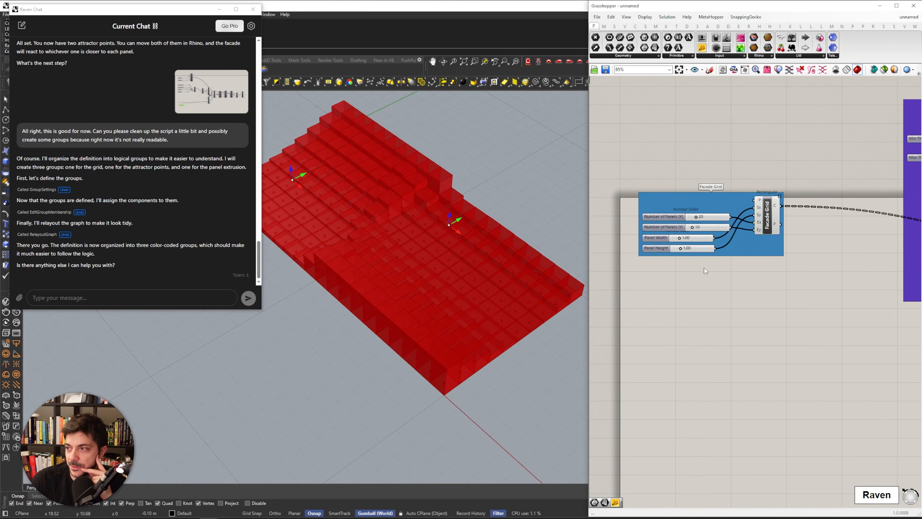
scroll(721, 161, "down", 5)
left_click(659, 276)
left_click_drag(659, 274, 652, 274)
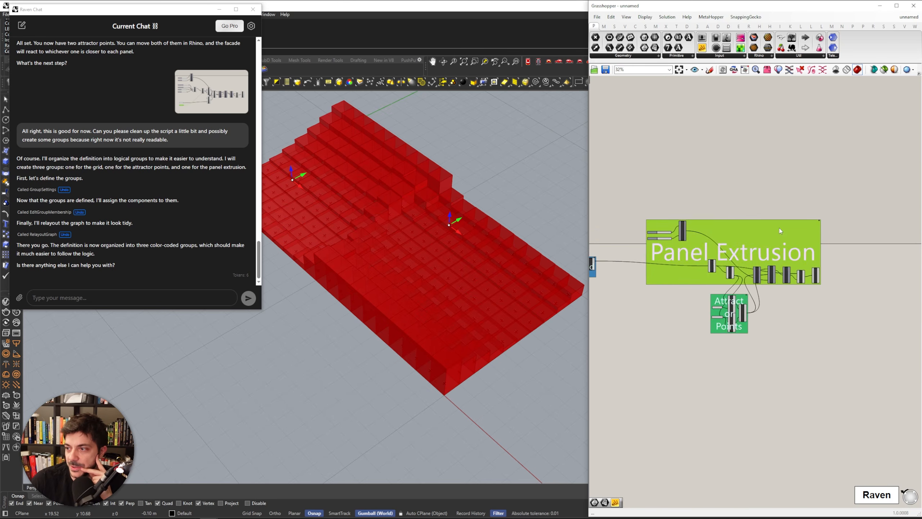
left_click_drag(779, 228, 763, 224)
right_click_drag(770, 282, 795, 283)
scroll(762, 327, "up", 3)
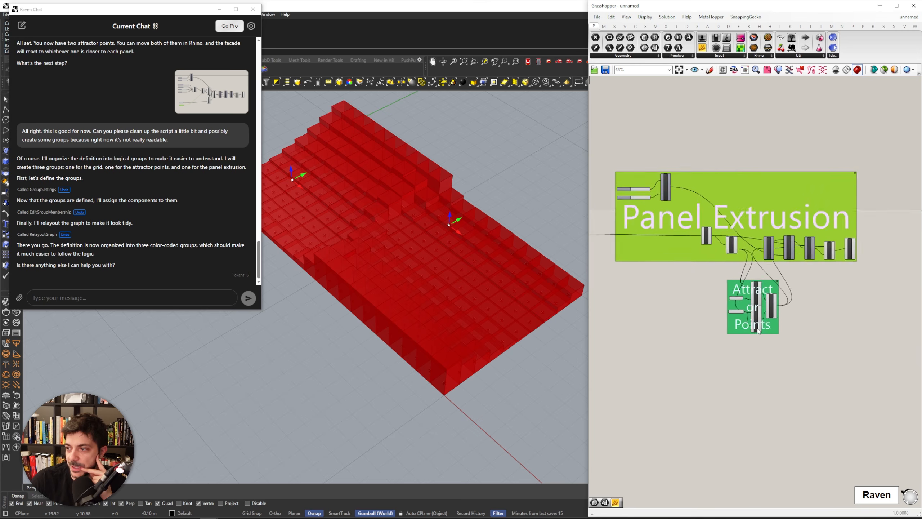
Move the Attractor Points group slightly further below the Panel Extrusion group and review the grouped definition
left_click_drag(773, 334, 768, 348)
left_click(819, 359)
scroll(819, 359, "down", 4)
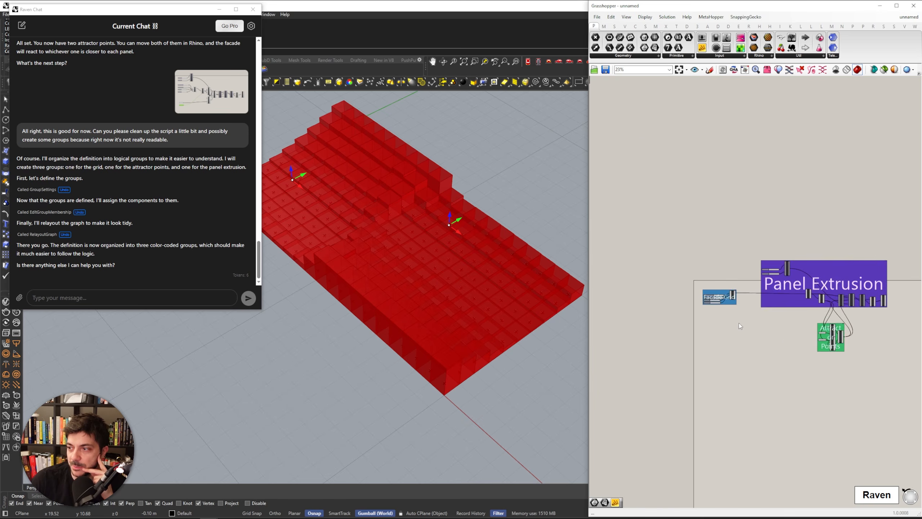
scroll(739, 322, "up", 2)
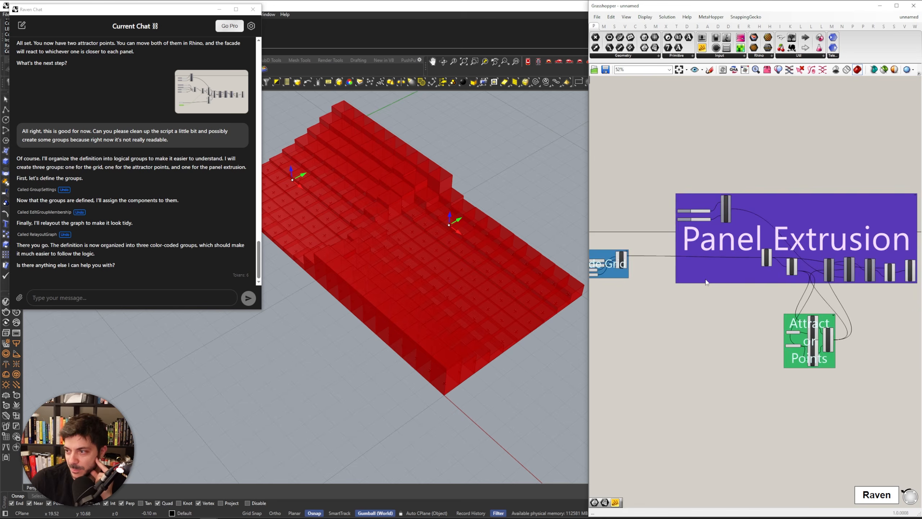
scroll(704, 276, "up", 5)
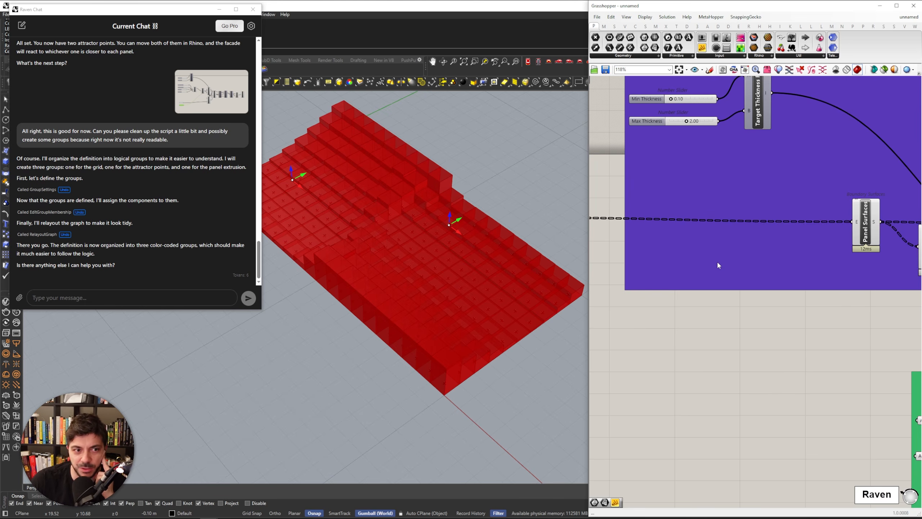
scroll(717, 264, "down", 5)
right_click_drag(818, 156, 706, 140)
right_click(713, 189)
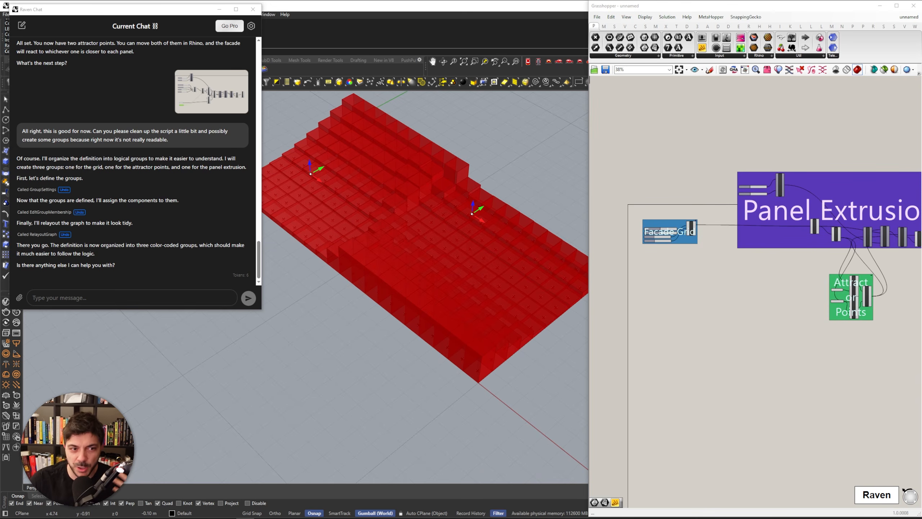
Ask Raven to replace the two attractor points with a NURBS curve that influences the attractor algorithm
left_click(99, 294)
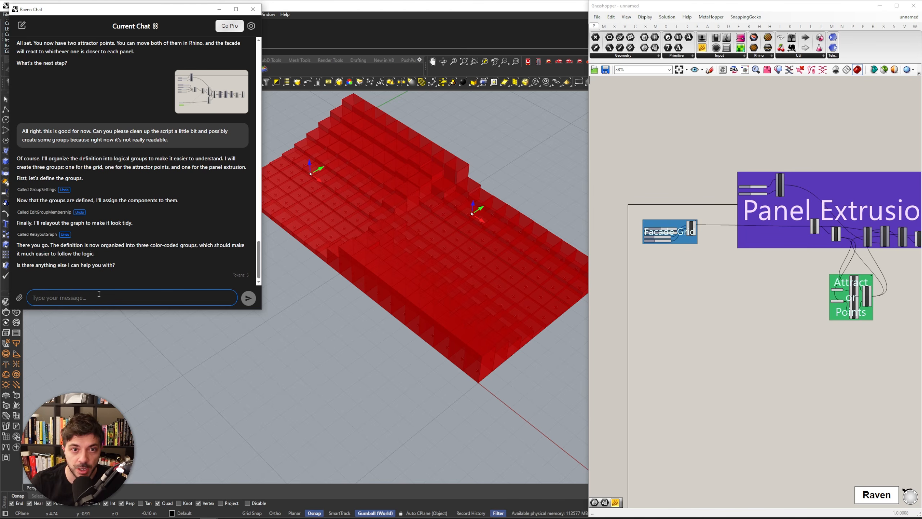
left_click(249, 302)
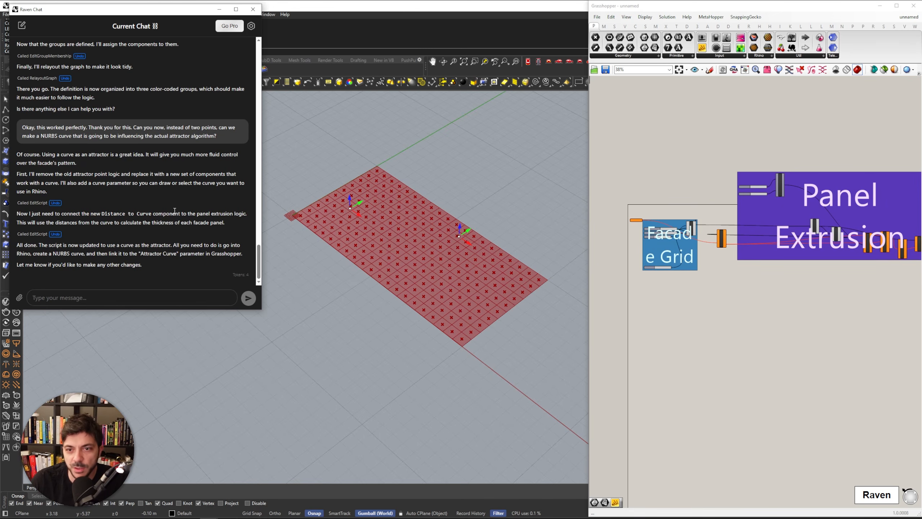
scroll(428, 233, "up", 5)
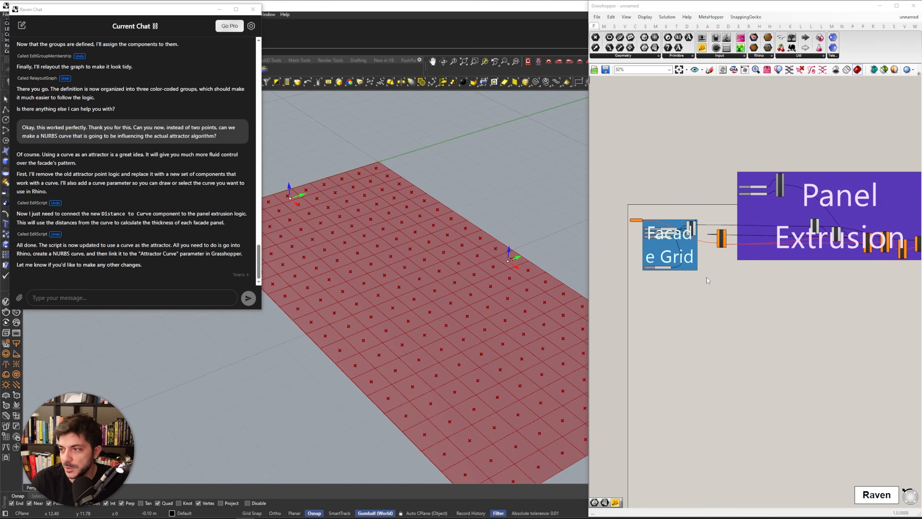
Move the Attractor Curve parameter away from the Facade Grid group's upper corner to free space below the group
scroll(716, 276, "down", 3)
scroll(716, 275, "up", 4)
right_click_drag(716, 276, 798, 297)
scroll(672, 266, "up", 5)
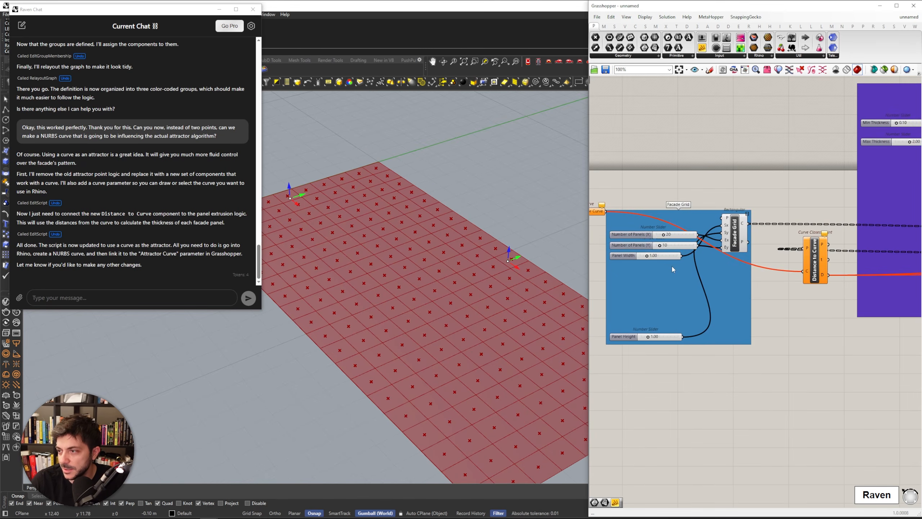
right_click_drag(677, 212, 755, 226)
left_click(659, 228)
mouse_move(679, 220)
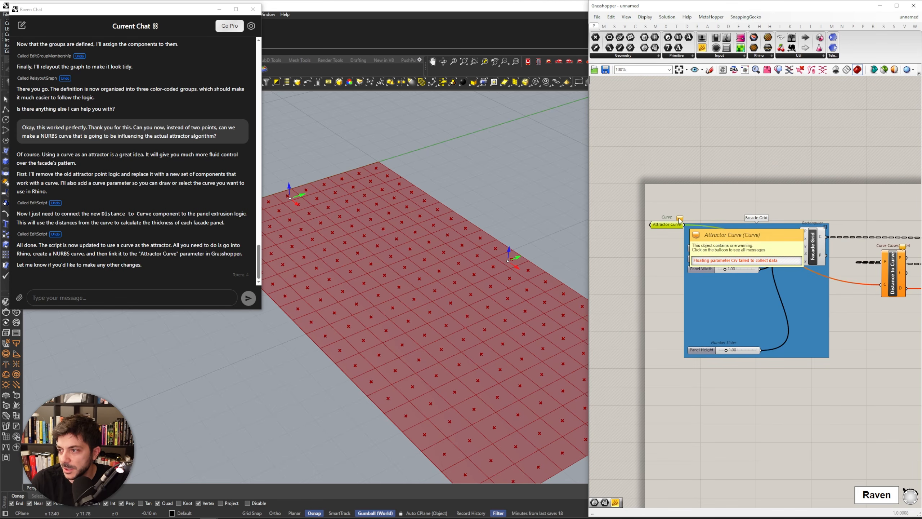
left_click_drag(671, 224, 787, 417)
Move the Distance to Curve component slightly down between the Facade Grid and Panel Extrusion groups
right_click_drag(903, 334, 734, 314)
scroll(740, 282, "up", 4)
left_click_drag(721, 243, 750, 285)
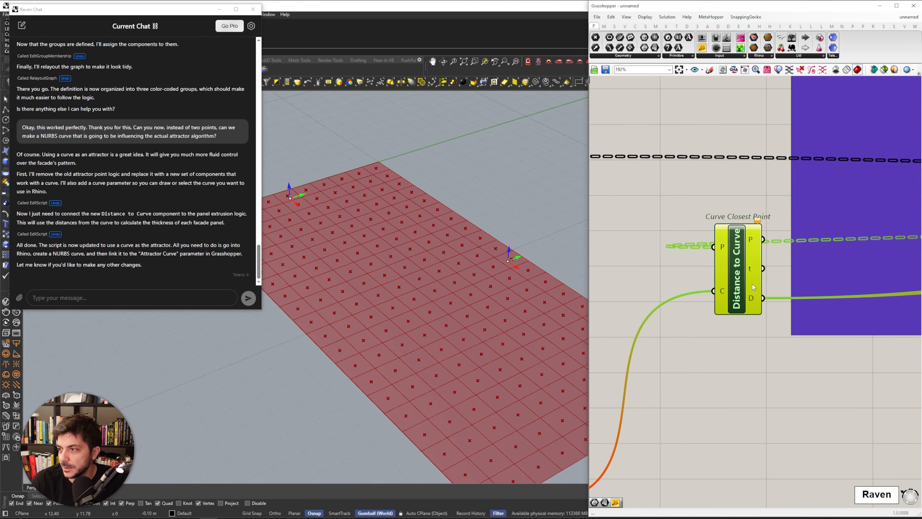
scroll(750, 285, "down", 9)
scroll(702, 321, "up", 2)
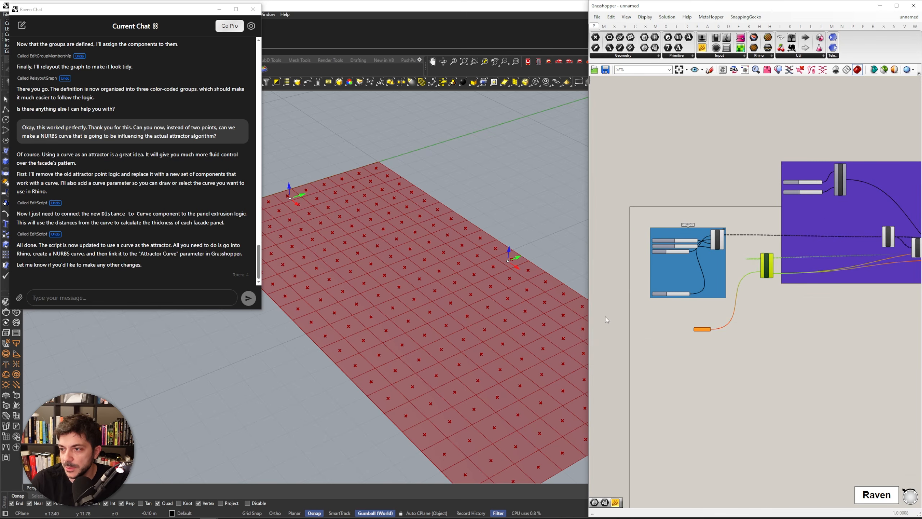
Move the Raven chat aside and draw a four-point interpolated curve in Rhino, sweeping lengthwise across the panel grid
scroll(483, 279, "down", 3)
scroll(482, 279, "down", 3)
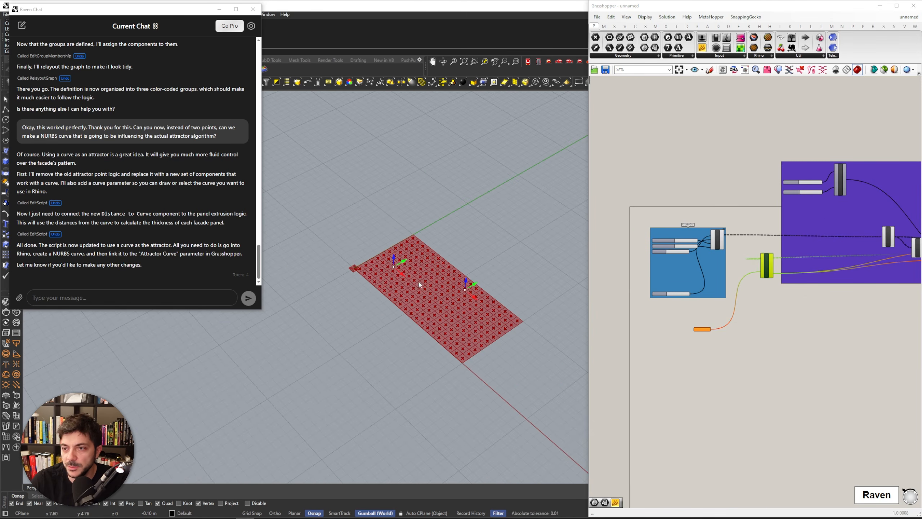
left_click_drag(155, 15, 200, 64)
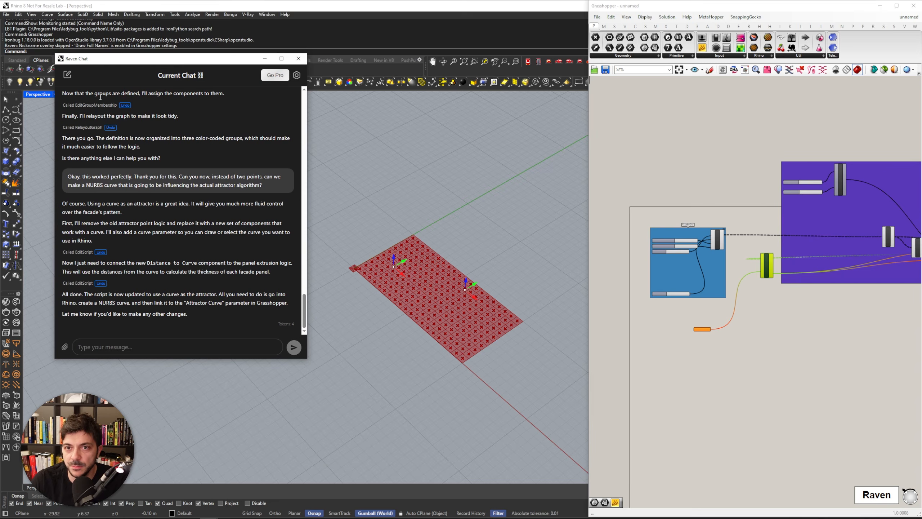
left_click(18, 112)
left_click(38, 114)
left_click(380, 202)
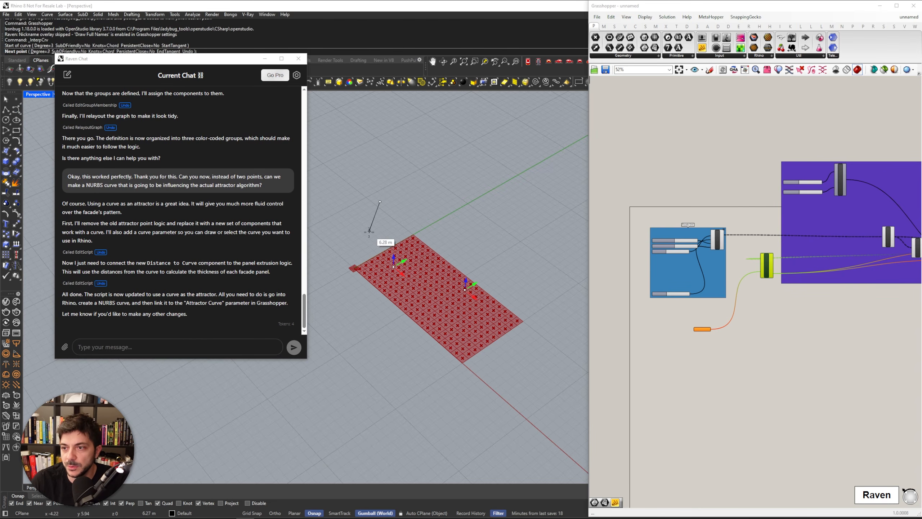
left_click(364, 239)
left_click(452, 285)
left_click(493, 370)
key("Return")
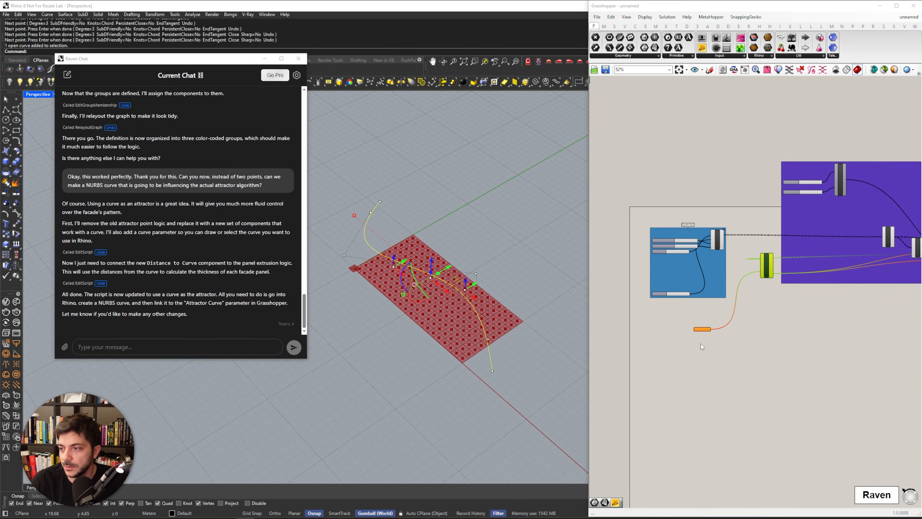
Assign the drawn curve to the Attractor Curve parameter and orbit around the facade
right_click(704, 329)
left_click(740, 443)
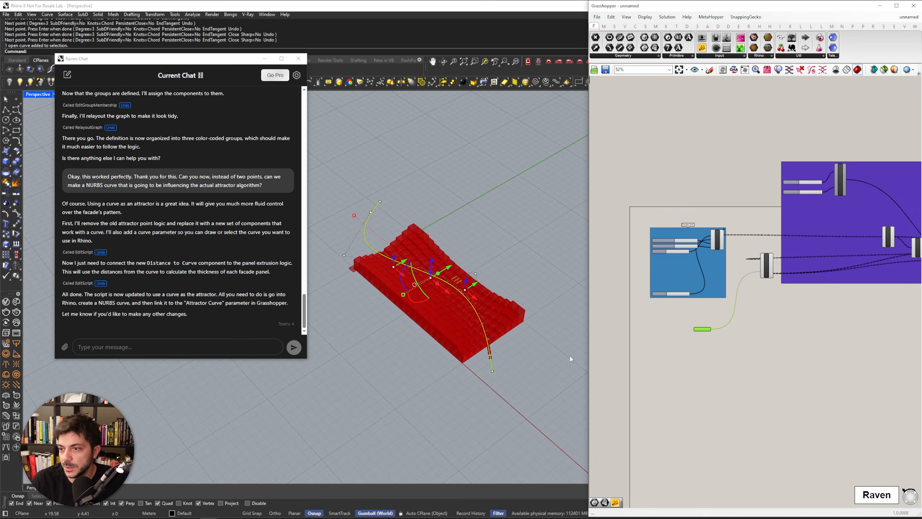
right_click_drag(561, 312, 456, 261)
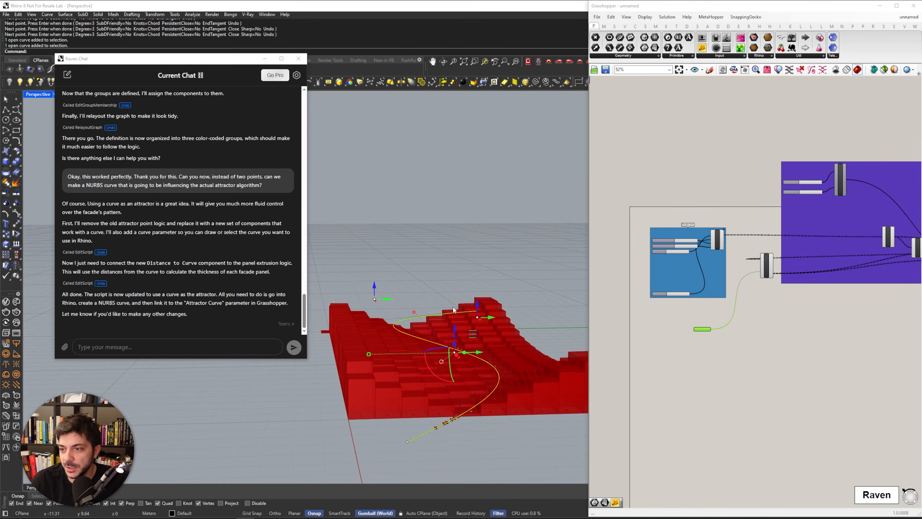
right_click_drag(458, 363, 458, 347)
Raise the attractor curve vertically above the panels and inspect the facade's response
left_click_drag(451, 324, 453, 303)
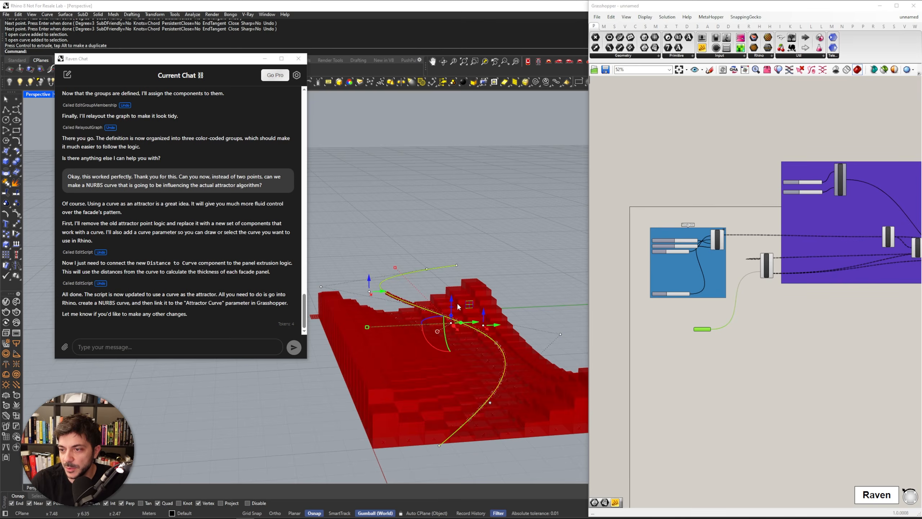
right_click_drag(448, 324, 451, 252)
scroll(360, 357, "down", 5)
scroll(416, 314, "up", 5)
right_click_drag(481, 278, 530, 289)
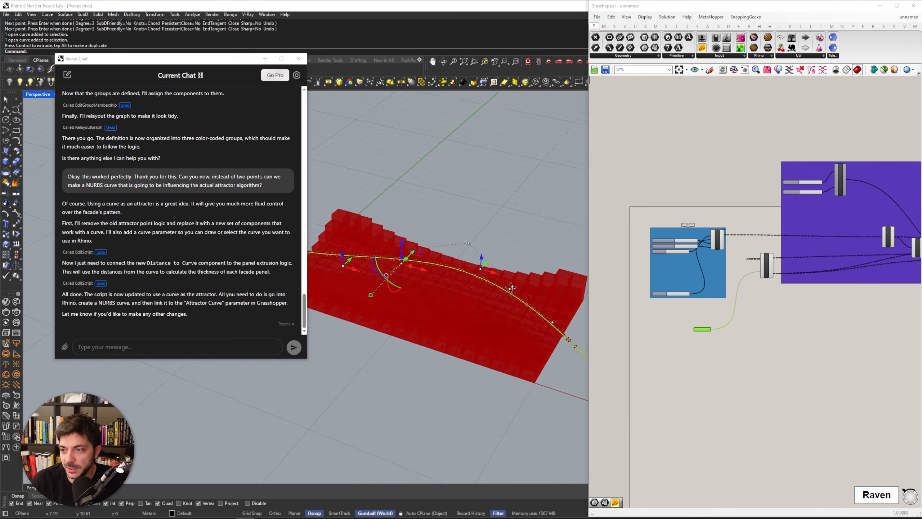
scroll(523, 288, "down", 3)
Move the Make Panels Solid component further along the canvas and bake its panels to Layer 05 with grouping enabled
right_click_drag(846, 330, 670, 341)
scroll(829, 352, "up", 6)
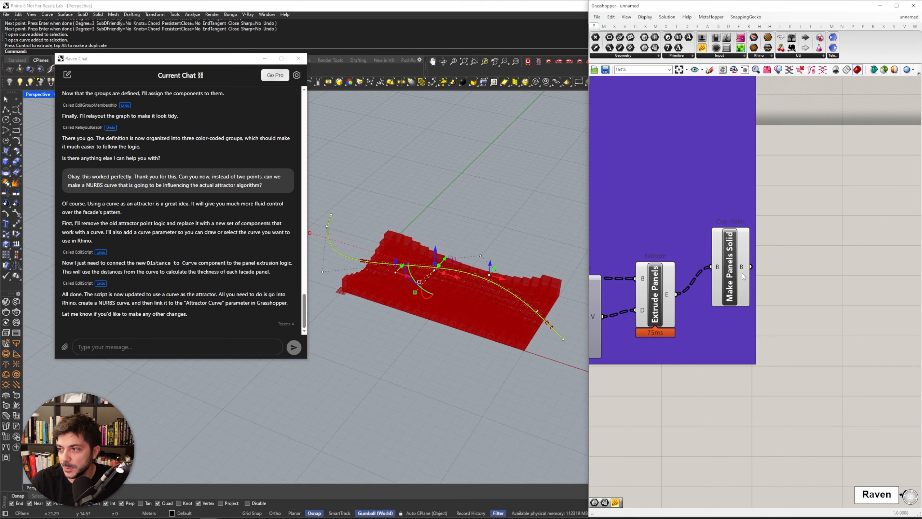
left_click(820, 289)
right_click(821, 288)
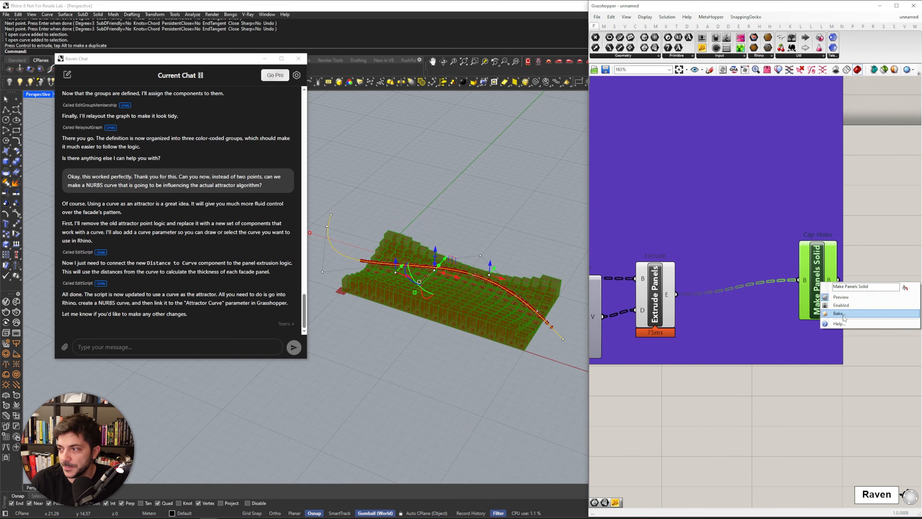
left_click(850, 310)
left_click(836, 284)
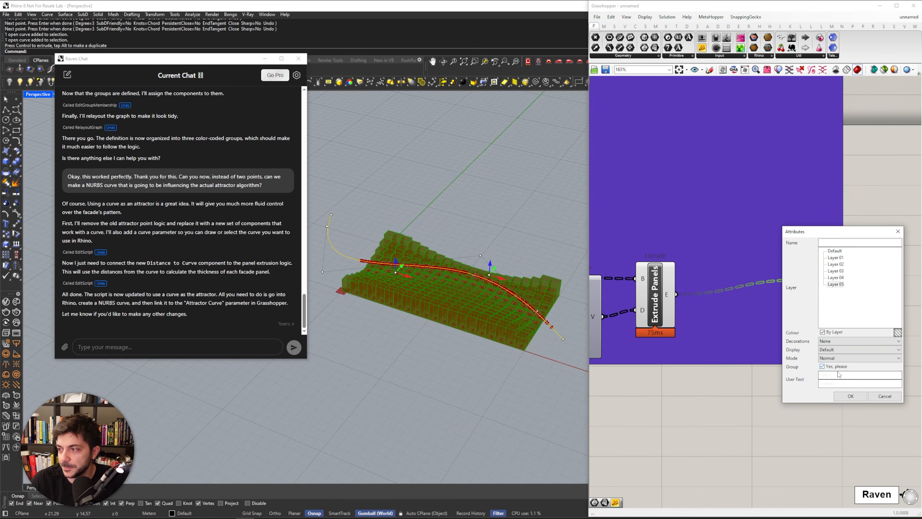
left_click(850, 396)
Move the baked panel group clear of the Grasshopper preview and inspect its stepped panels from several angles
left_click(469, 306)
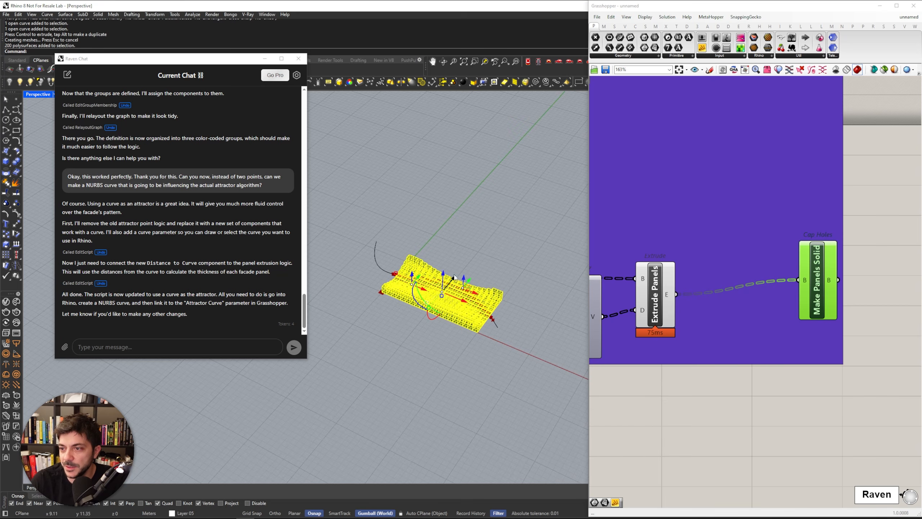
left_click_drag(468, 306, 507, 179)
scroll(523, 247, "up", 7)
right_click_drag(526, 251, 454, 247)
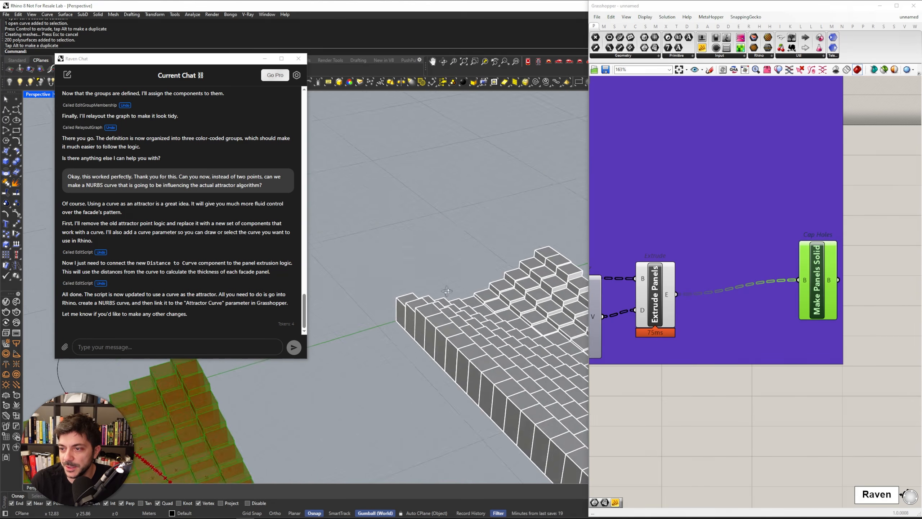
scroll(502, 308, "down", 3)
right_click_drag(535, 338, 488, 306)
scroll(488, 308, "down", 5)
left_click(421, 325)
right_click_drag(421, 324, 465, 341, "shift")
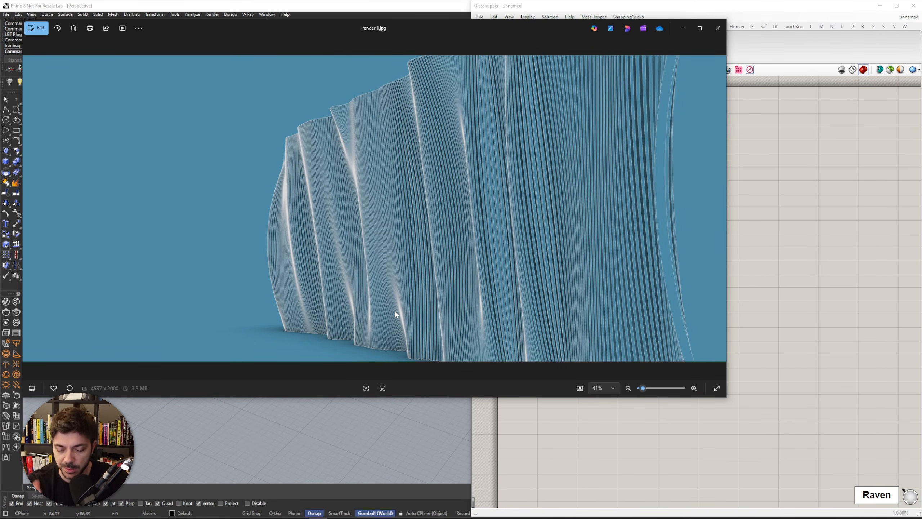
Examine the pleated wall in the reference images render 1.jpg and render 2.jpg, and close the image viewer
key("Right")
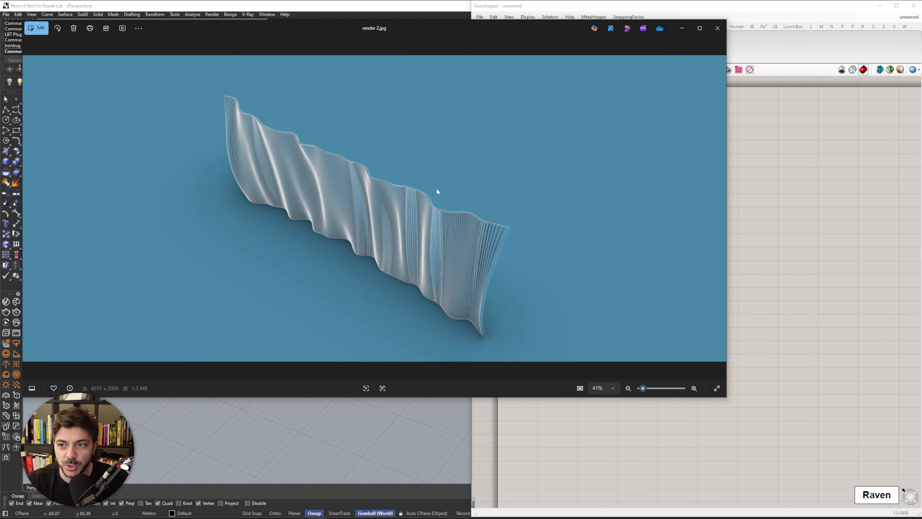
scroll(366, 211, "up", 5)
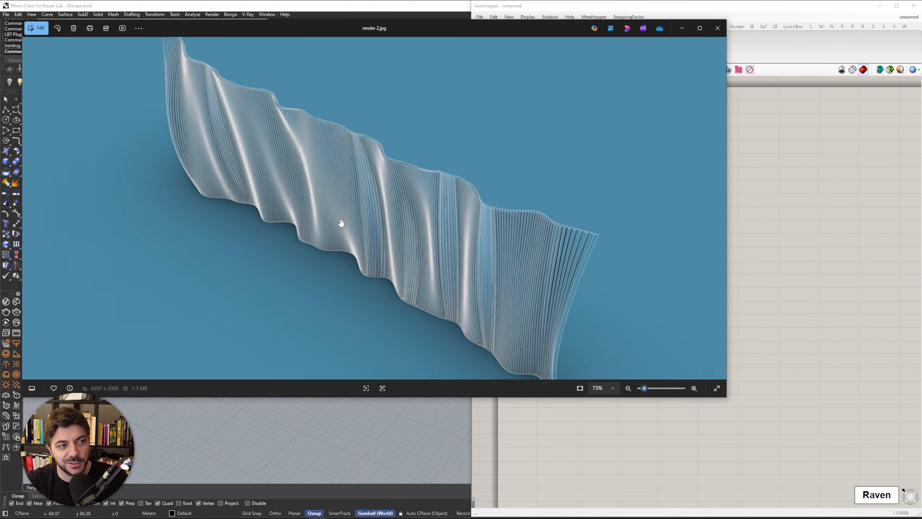
scroll(341, 223, "down", 5)
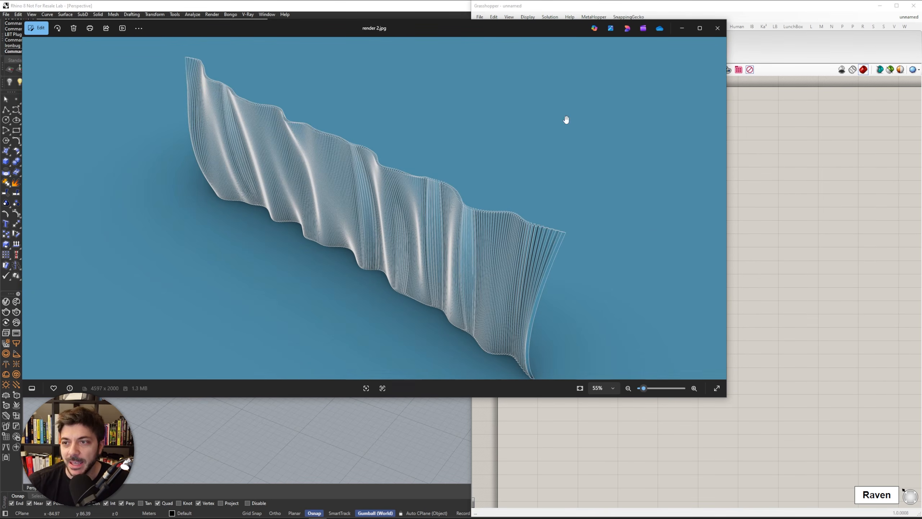
left_click(717, 28)
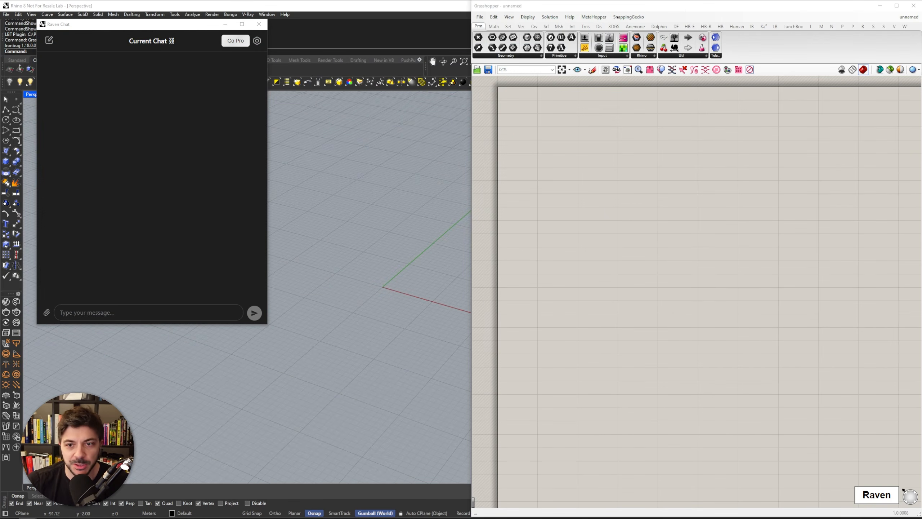
Try to add render 1.jpg and render 2.jpg to the Raven chat directly from their folder, and close the image windows
left_click_drag(0, 276, 154, 317)
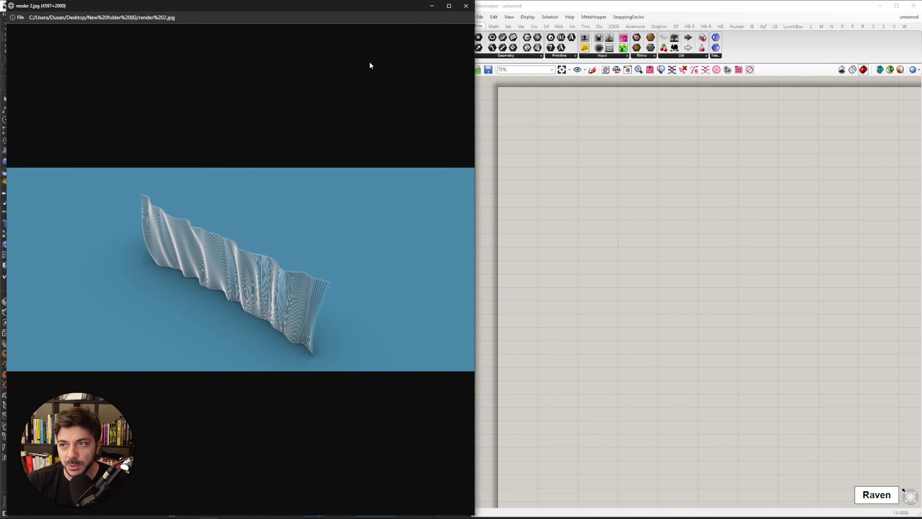
left_click(466, 6)
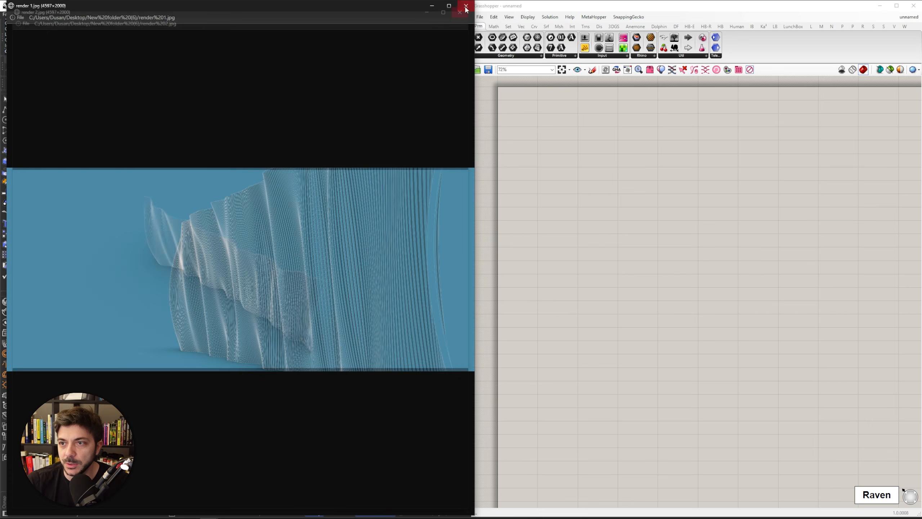
left_click(467, 7)
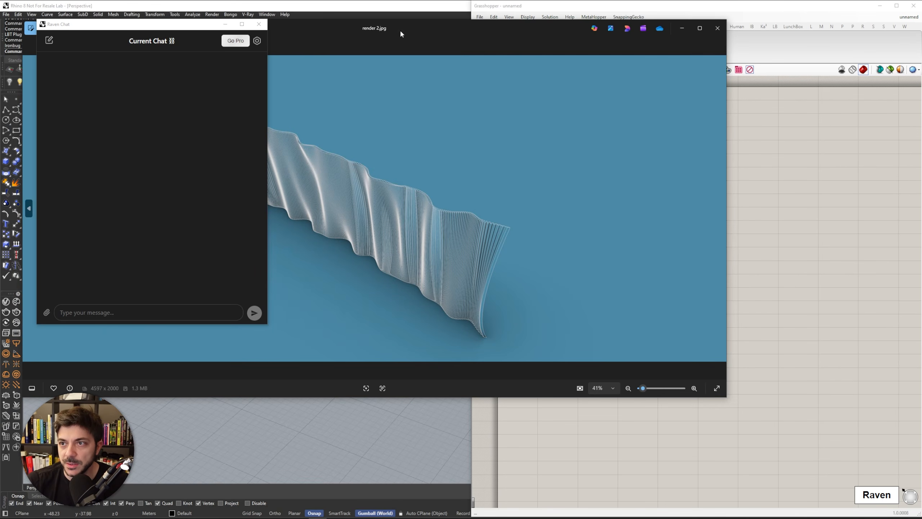
Capture the two reference renders of the pleated wall and attach both captures to the Raven chat message
left_click_drag(400, 31, 0, 69)
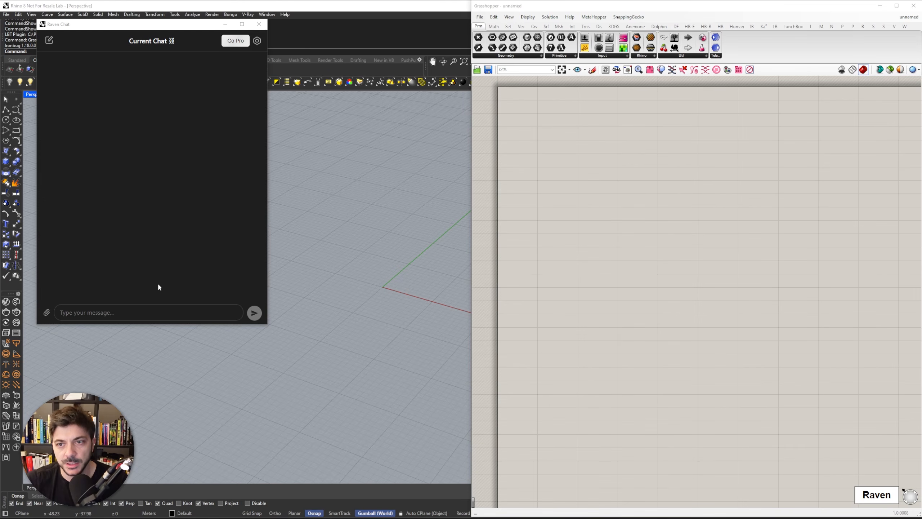
left_click(127, 311)
key("ctrl+v")
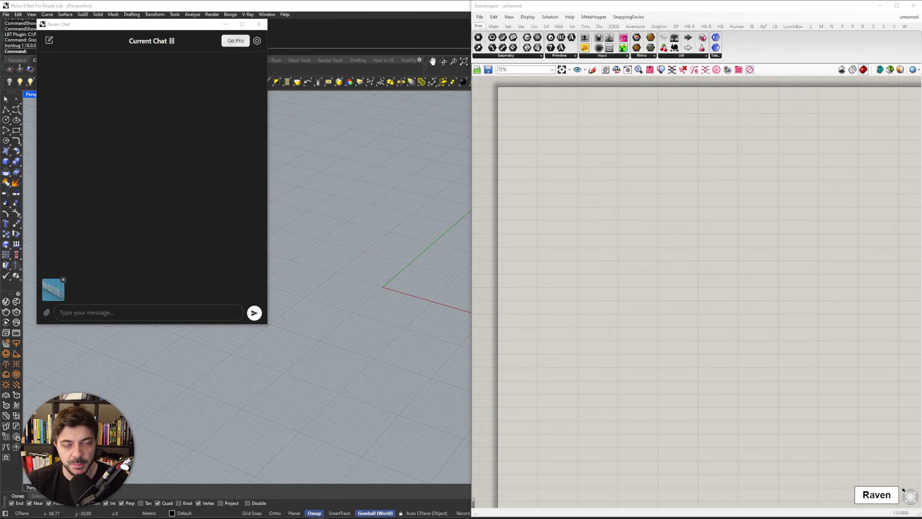
key("super+shift+s")
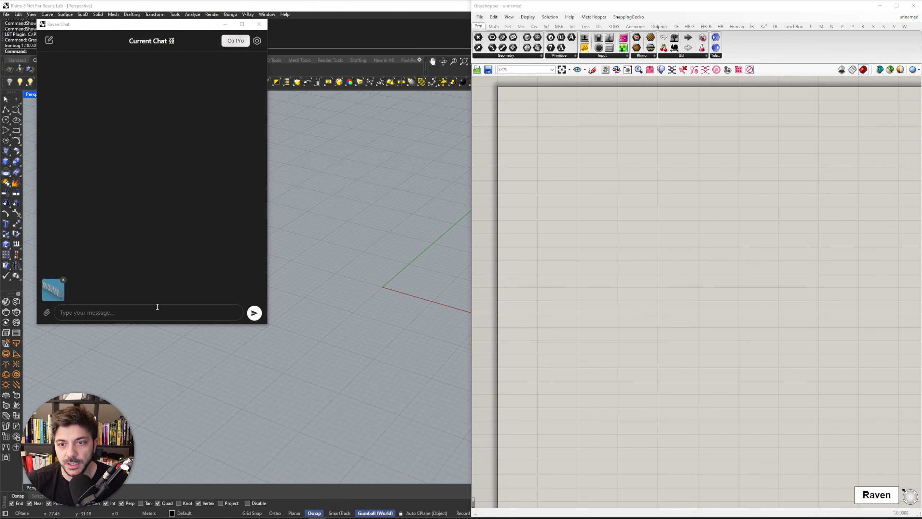
left_click(126, 312)
key("ctrl+v")
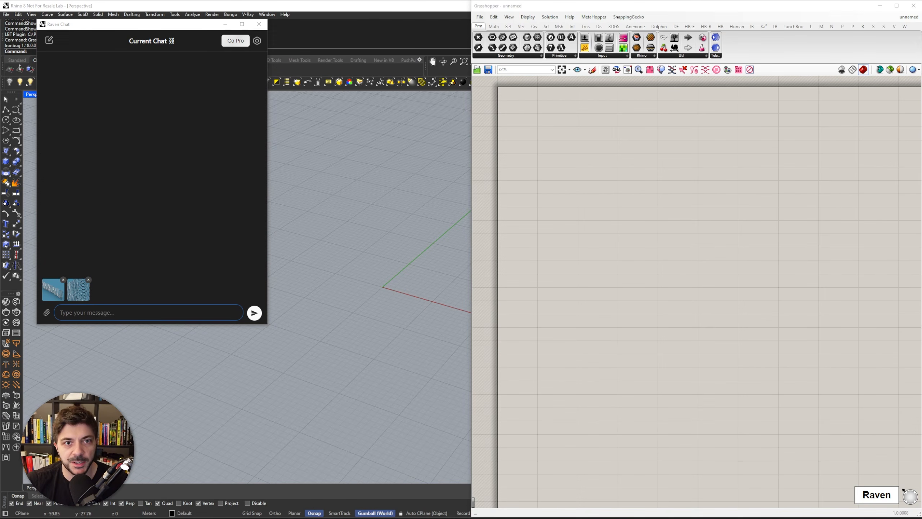
Ask Raven to describe the attached images for a planned Grasshopper parametric wall script, and widen the Rhino viewport with the chat moved aside
left_click(99, 311)
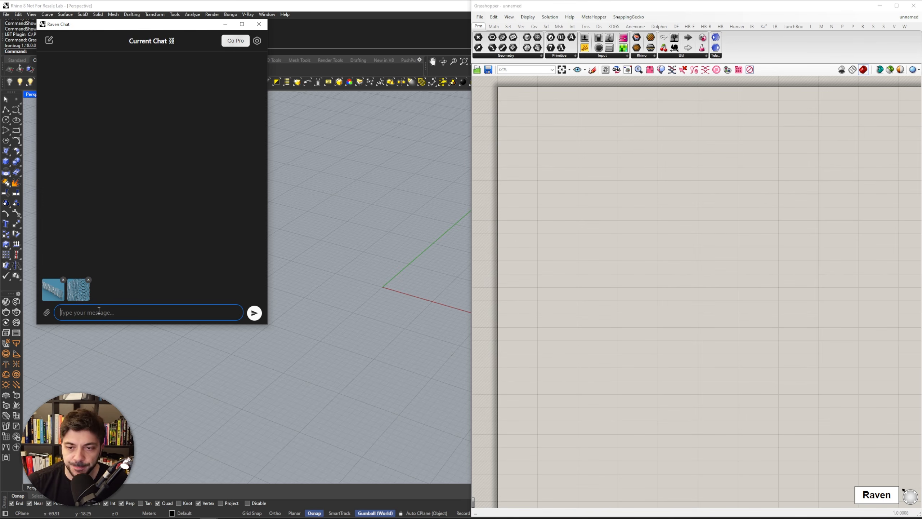
left_click(254, 313)
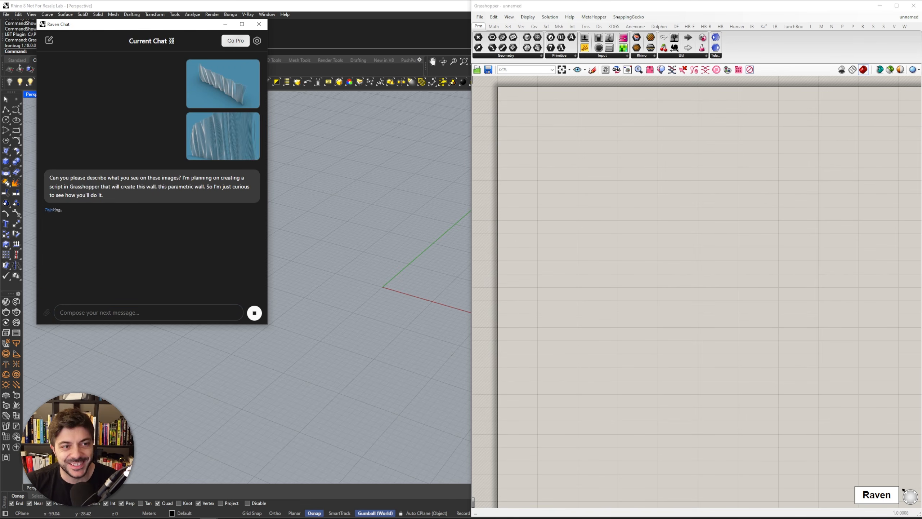
left_click_drag(472, 193, 518, 193)
left_click_drag(153, 36, 135, 28)
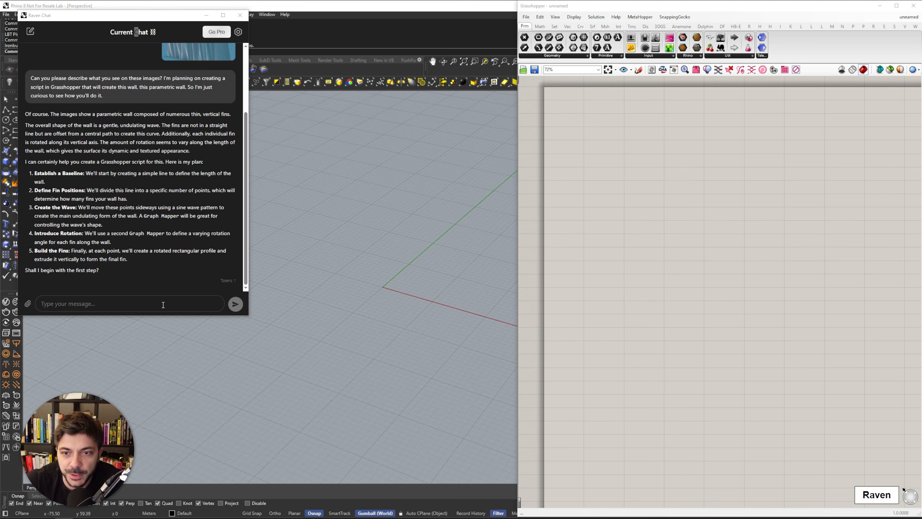
Ask Raven for three randomly offset NURBS curves, lofted, split vertically with Isotrim, every second panel culled and the rest extruded along normals
left_click(104, 303)
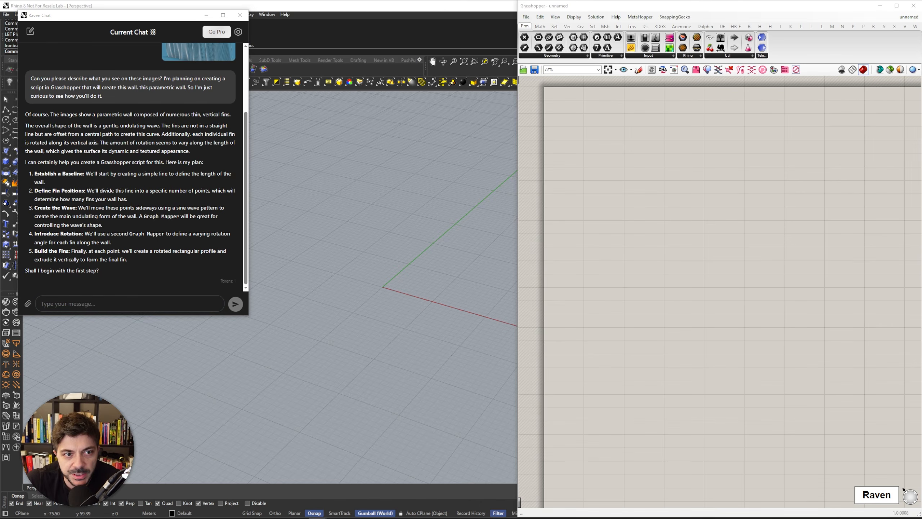
key("alt+Tab")
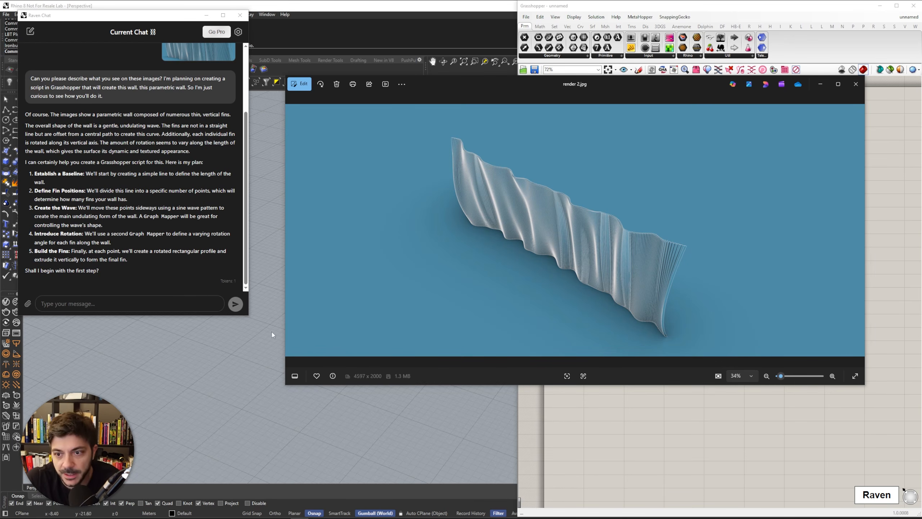
left_click(152, 305)
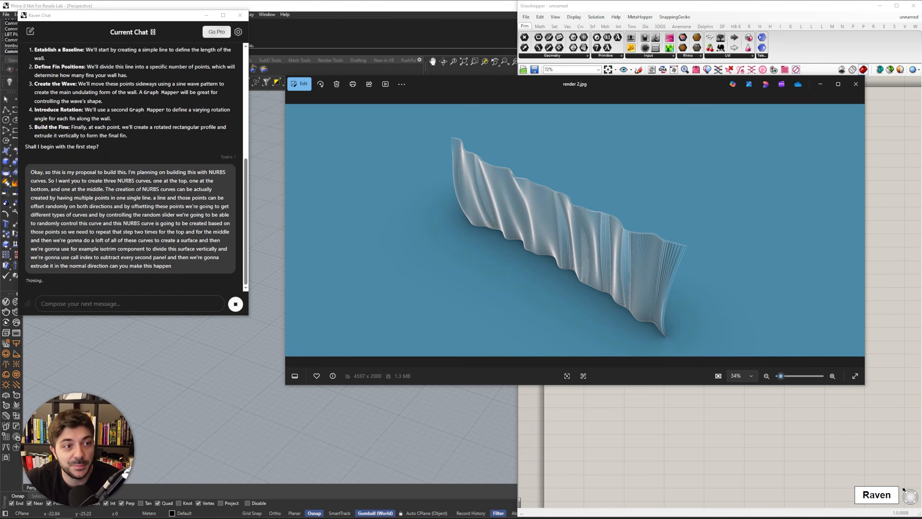
Capture render 2.jpg for markup, draw a straight red line along the wall's base, and mark division points along it
key("Print")
left_click_drag(341, 95, 784, 415)
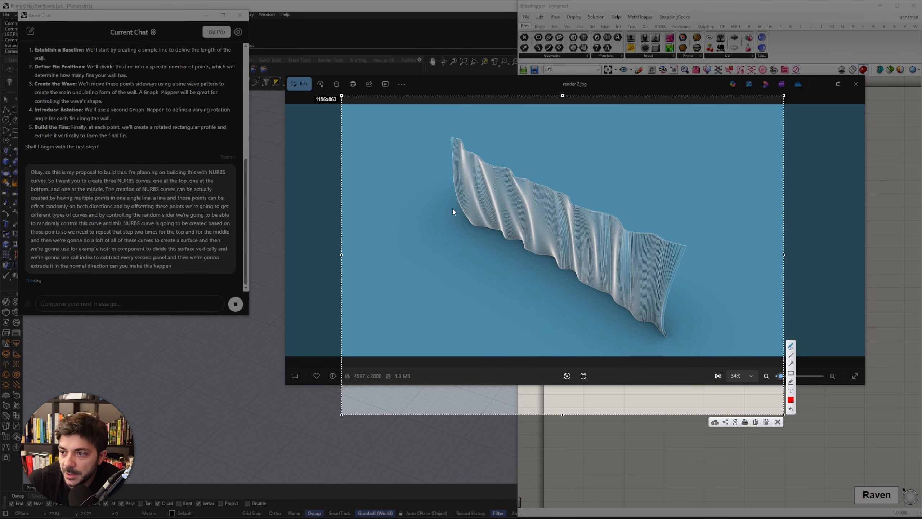
left_click_drag(453, 209, 542, 259)
left_click_drag(665, 325, 687, 336)
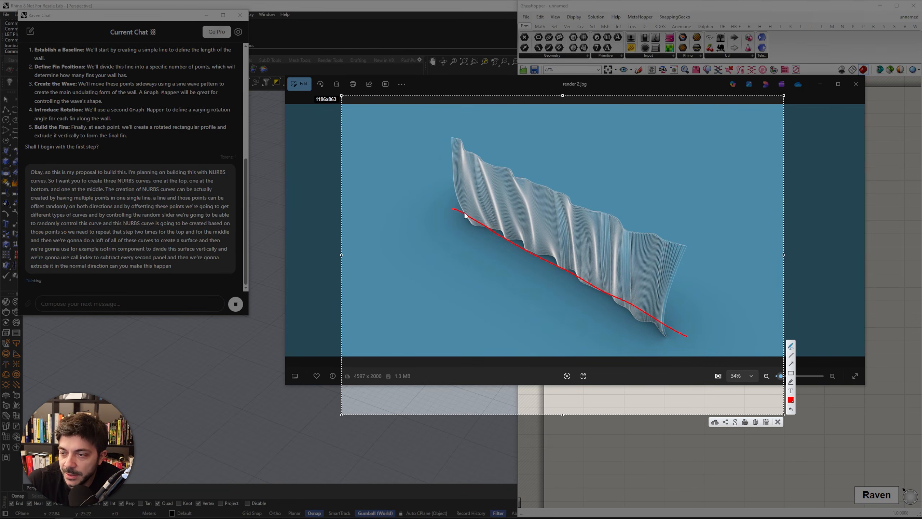
left_click_drag(466, 210, 457, 221)
mouse_move(489, 219)
left_mouse_down()
mouse_move(478, 236)
mouse_move(541, 269)
left_mouse_up()
mouse_move(580, 270)
left_mouse_down()
mouse_move(568, 286)
mouse_move(611, 301)
left_mouse_up()
left_click_drag(651, 306, 643, 317)
mouse_move(690, 327)
left_mouse_down()
mouse_move(682, 336)
mouse_move(657, 313)
mouse_move(663, 291)
left_mouse_up()
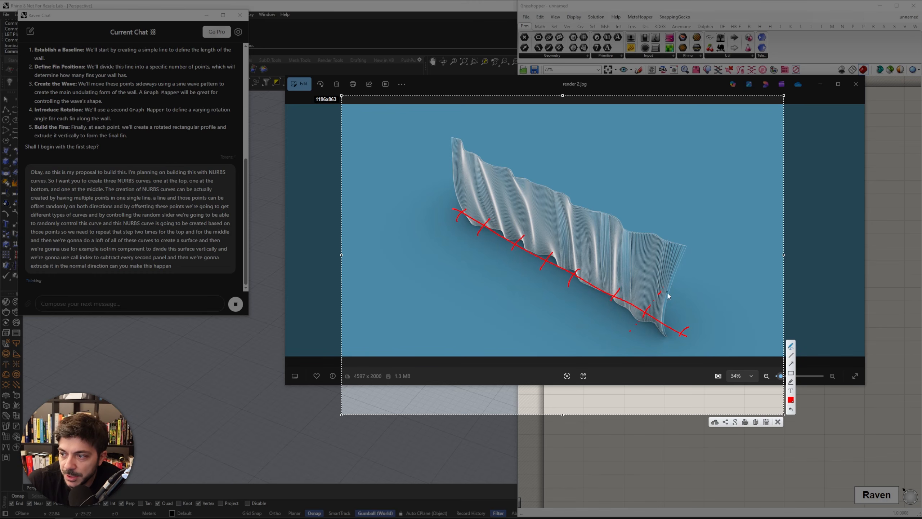
Add short red marks on both sides of the base line to illustrate the randomly offset points
left_click_drag(675, 345, 697, 307)
left_click_drag(612, 301, 626, 280)
left_click_drag(564, 290, 567, 289)
left_click_drag(577, 278, 581, 276)
left_click_drag(587, 268, 590, 265)
left_click_drag(523, 284, 530, 279)
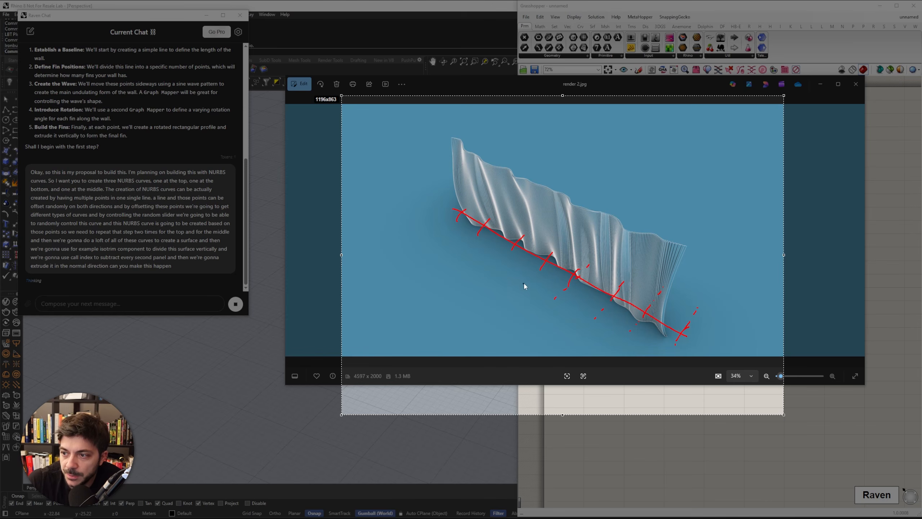
left_click_drag(558, 247, 562, 243)
left_click_drag(495, 269, 512, 250)
left_click_drag(519, 236, 523, 233)
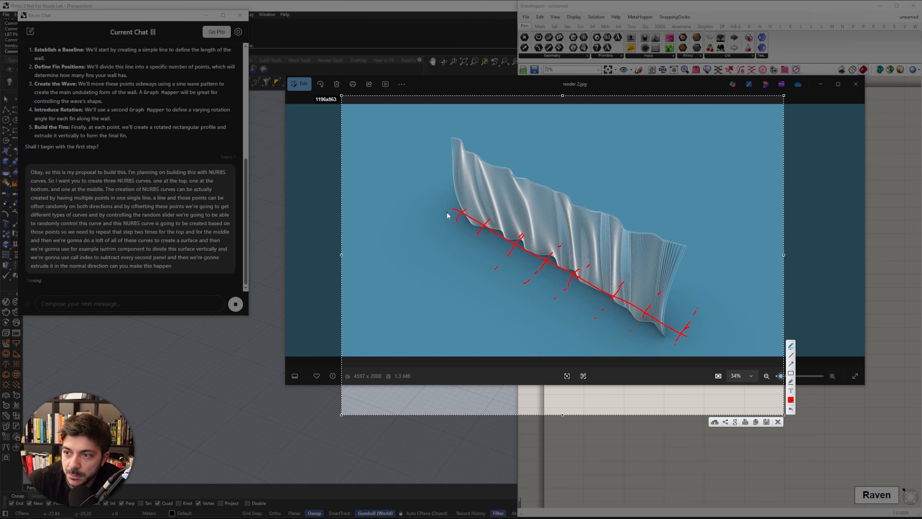
Sketch wavy curves along the wall's base and top edge, connect them with vertical strokes, and discard the markup
mouse_move(699, 331)
left_mouse_down()
mouse_move(678, 312)
mouse_move(628, 318)
mouse_move(430, 206)
left_mouse_up()
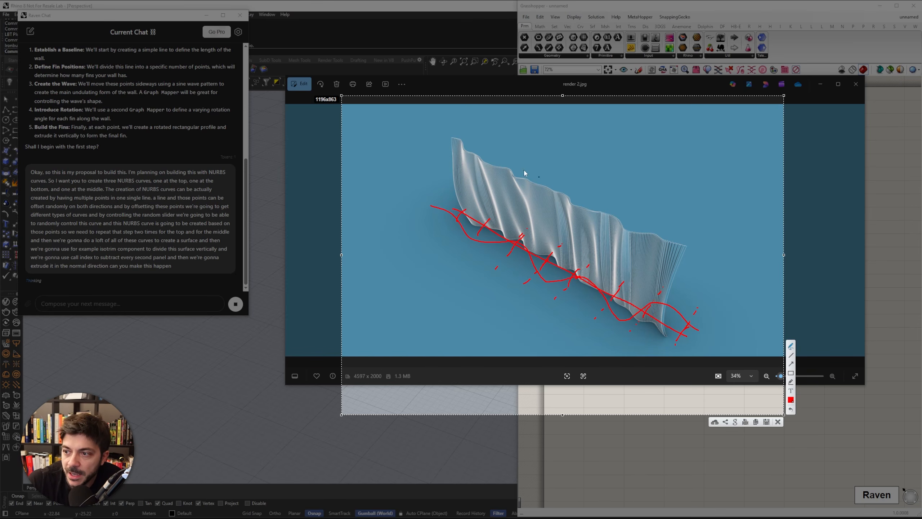
left_click_drag(435, 140, 680, 242)
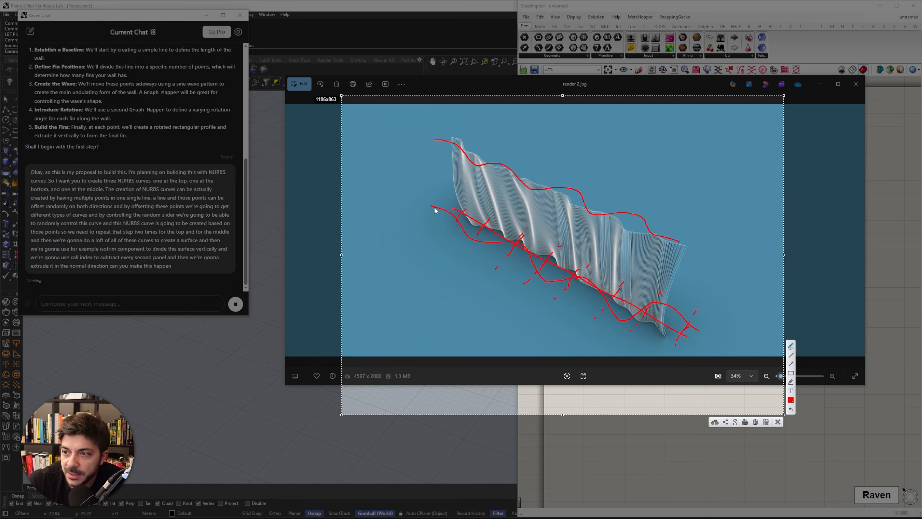
left_click_drag(434, 206, 439, 138)
left_click_drag(486, 243, 480, 166)
left_click_drag(524, 251, 524, 194)
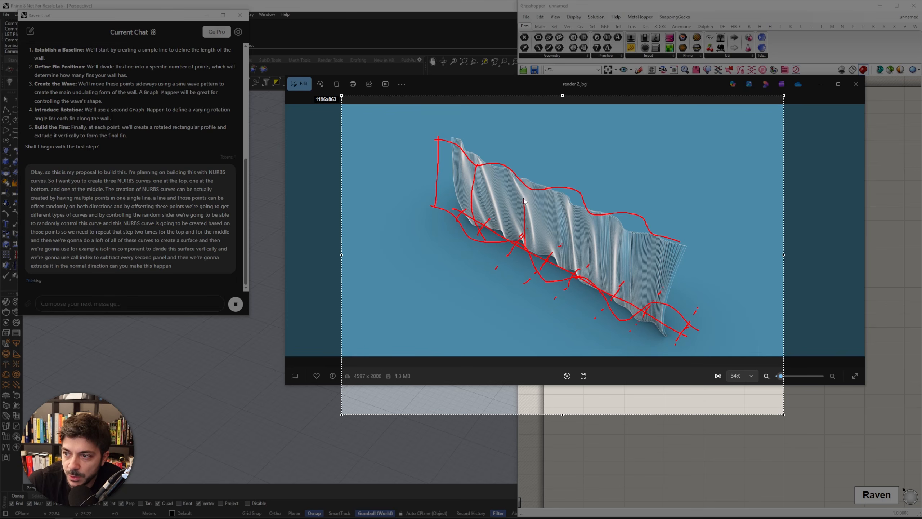
left_click_drag(580, 278, 581, 198)
left_click_drag(625, 311, 638, 221)
left_click_drag(704, 326, 690, 238)
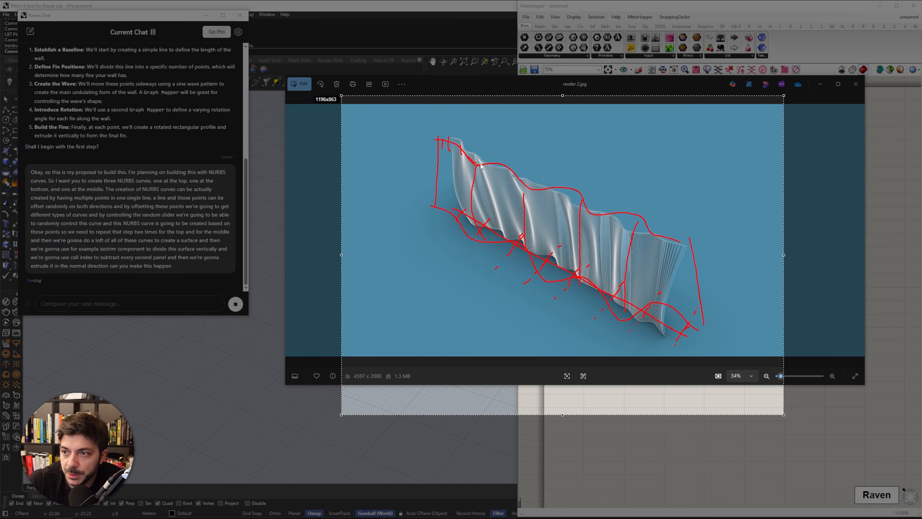
key("Escape")
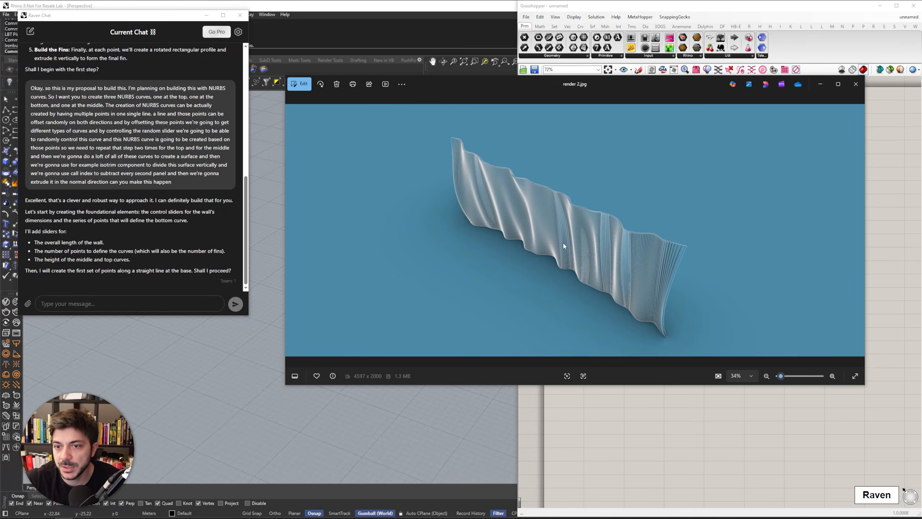
Minimize the render 2.jpg viewer and send Raven the reply "Yes, please proceed"
left_click_drag(764, 87, 729, 92)
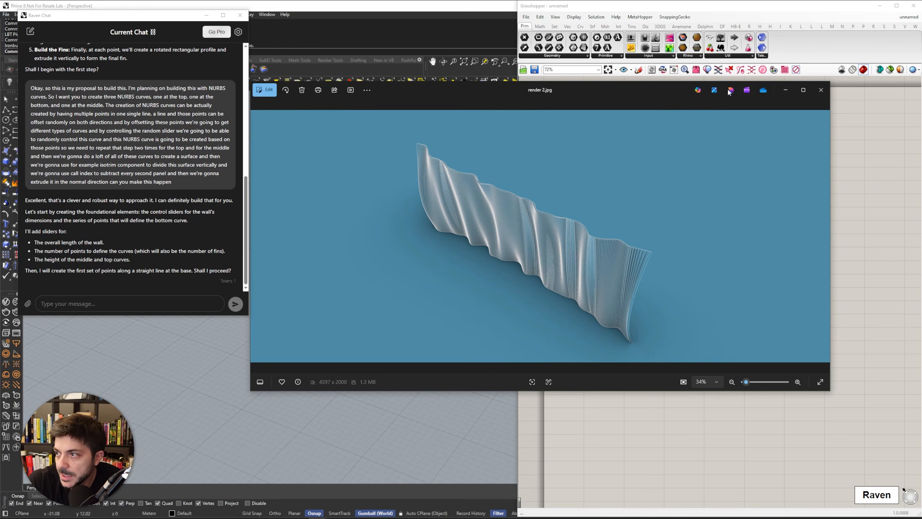
left_click(781, 93)
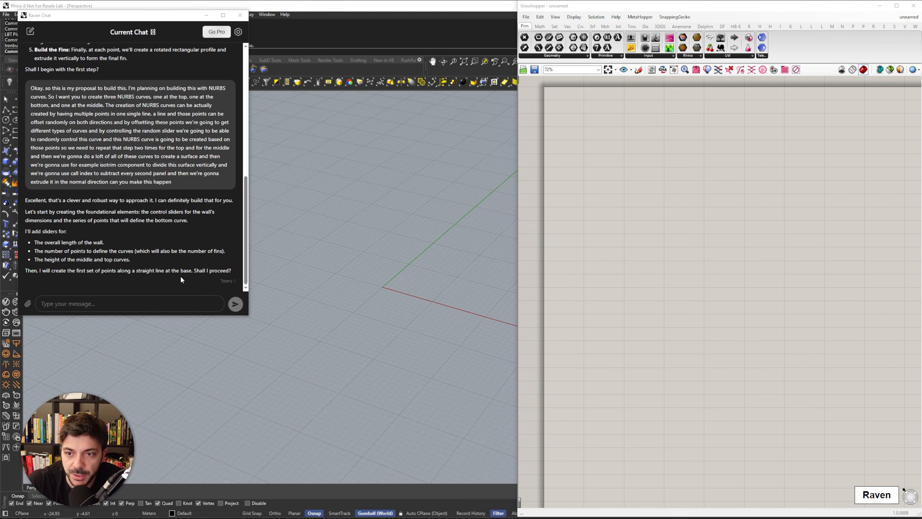
left_click(162, 305)
type("Yes")
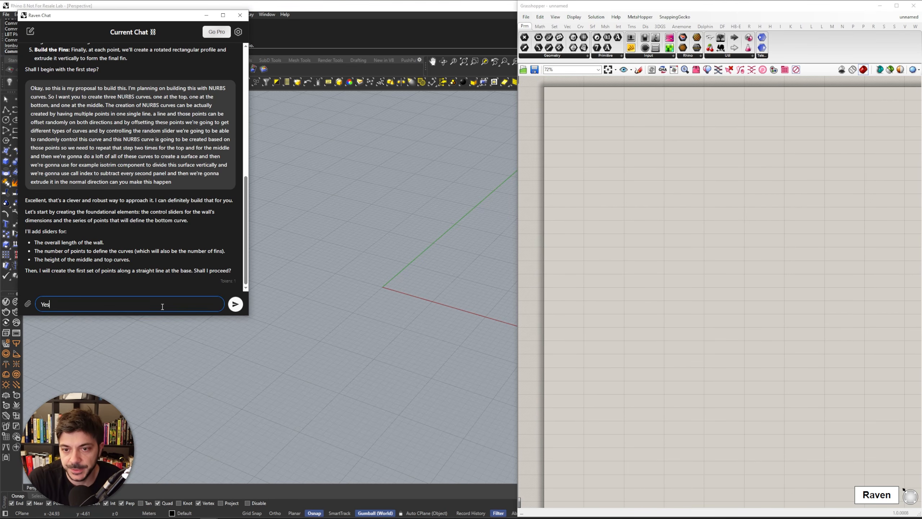
type(", please proceed")
key("Return")
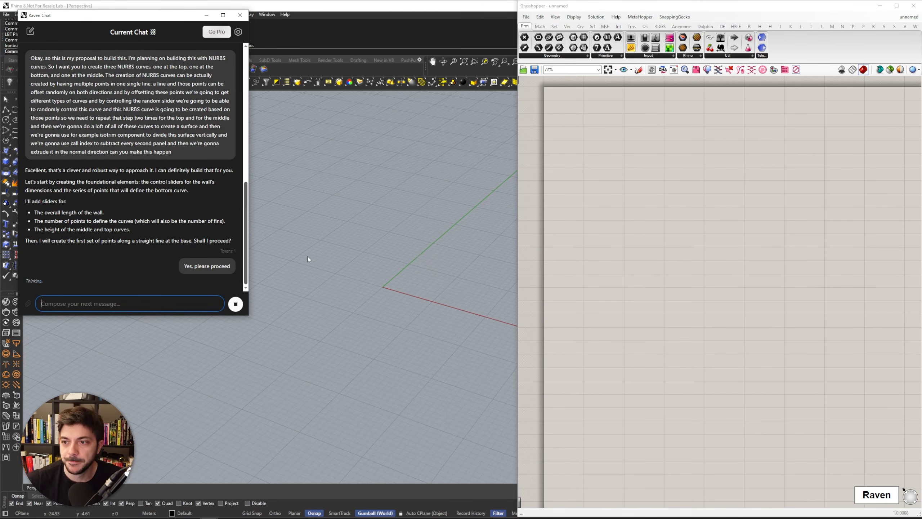
Examine the generated wavy wall preview and the overall layout of the Grasshopper definition
right_click_drag(428, 298, 388, 317, "shift")
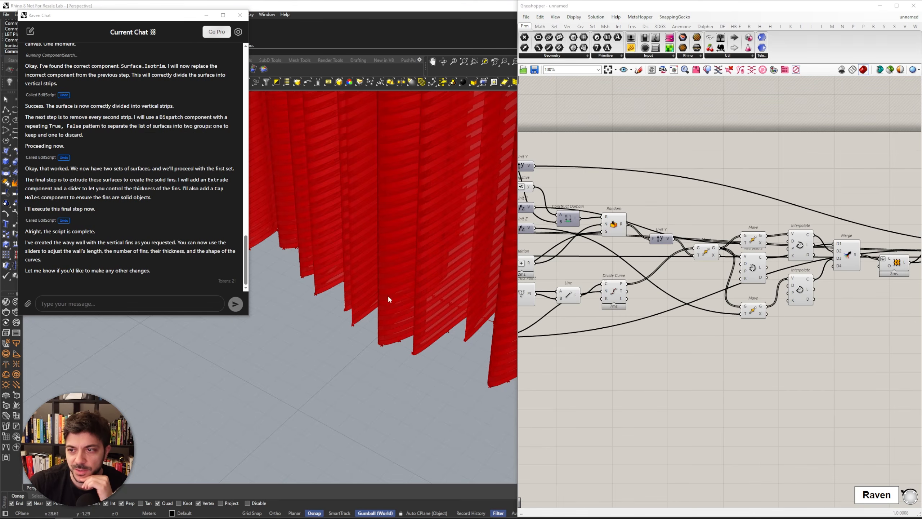
scroll(388, 299, "down", 8)
scroll(756, 306, "down", 4)
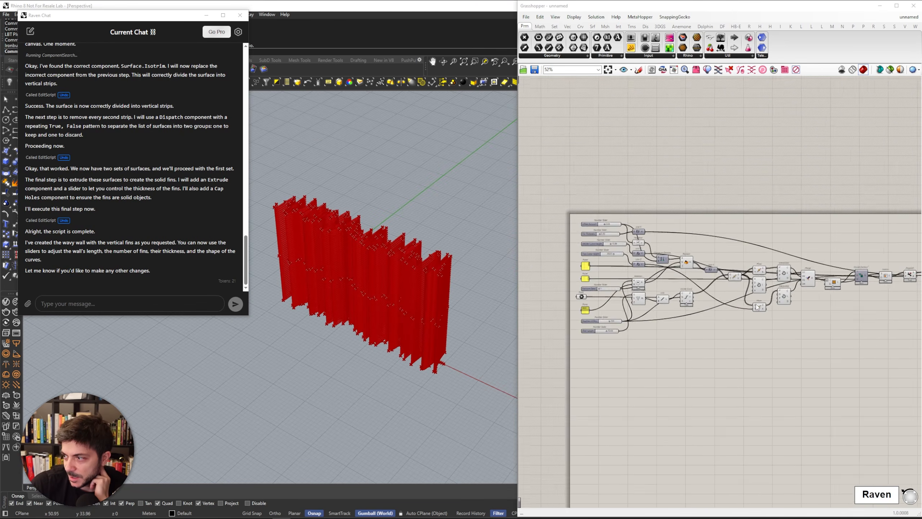
scroll(757, 306, "down", 2)
scroll(354, 246, "up", 5)
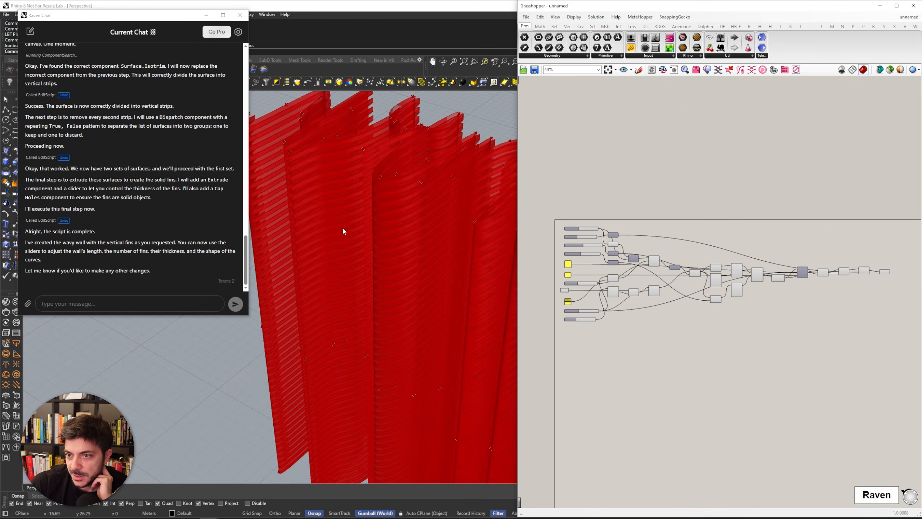
right_click_drag(343, 228, 359, 238)
right_click_drag(375, 371, 372, 351, "shift")
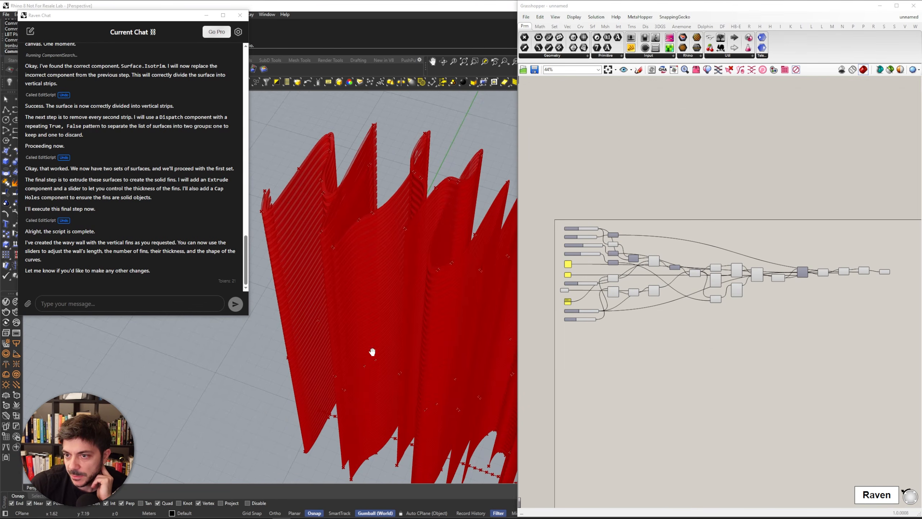
scroll(294, 215, "up", 5)
right_click_drag(294, 214, 399, 348, "shift")
scroll(338, 252, "down", 2)
scroll(338, 252, "up", 5)
scroll(339, 254, "down", 5)
Select the Cap Holes component at the end of the definition and examine its fins in the Rhino viewport from several angles
scroll(881, 275, "up", 6)
right_click_drag(881, 274, 732, 270)
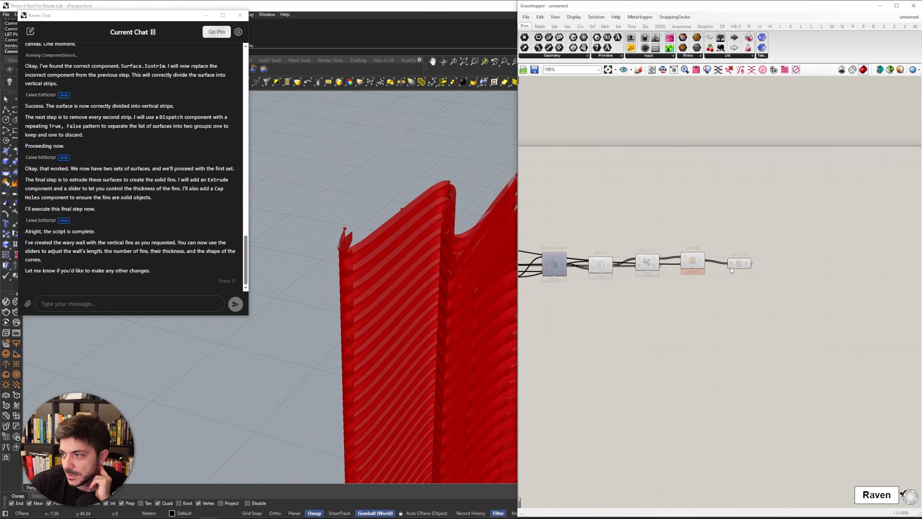
left_click(731, 267)
scroll(358, 265, "up", 3)
right_click_drag(358, 265, 350, 220)
scroll(348, 222, "down", 8)
scroll(427, 230, "up", 2)
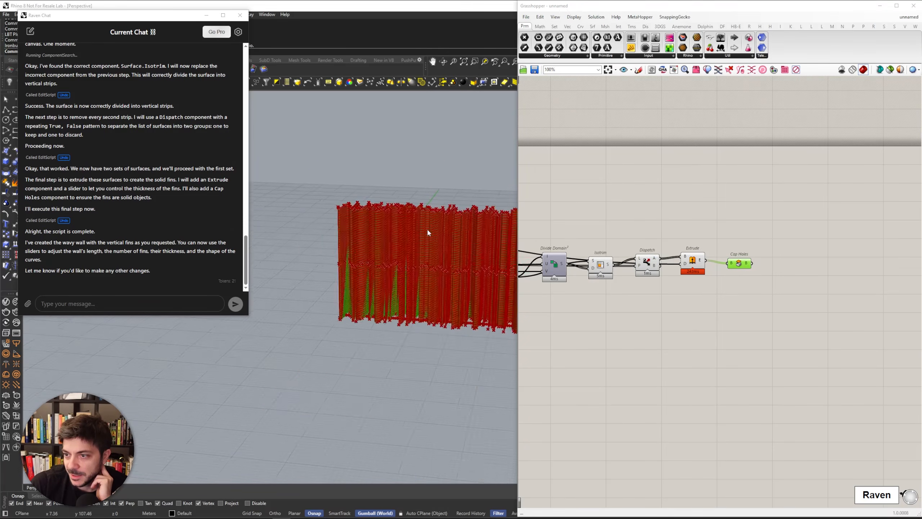
scroll(428, 233, "up", 6)
right_click_drag(428, 233, 448, 309)
scroll(384, 305, "up", 5)
right_click_drag(385, 305, 390, 342)
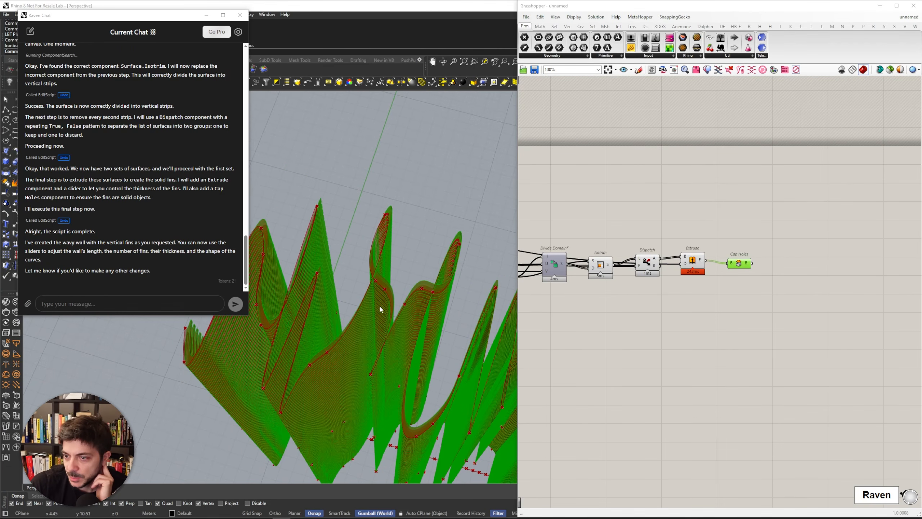
scroll(378, 304, "down", 5)
right_click_drag(377, 303, 423, 306)
Set the Number of Fins slider to 50 and check the regenerated wall
right_click_drag(541, 316, 908, 293)
scroll(690, 295, "down", 3)
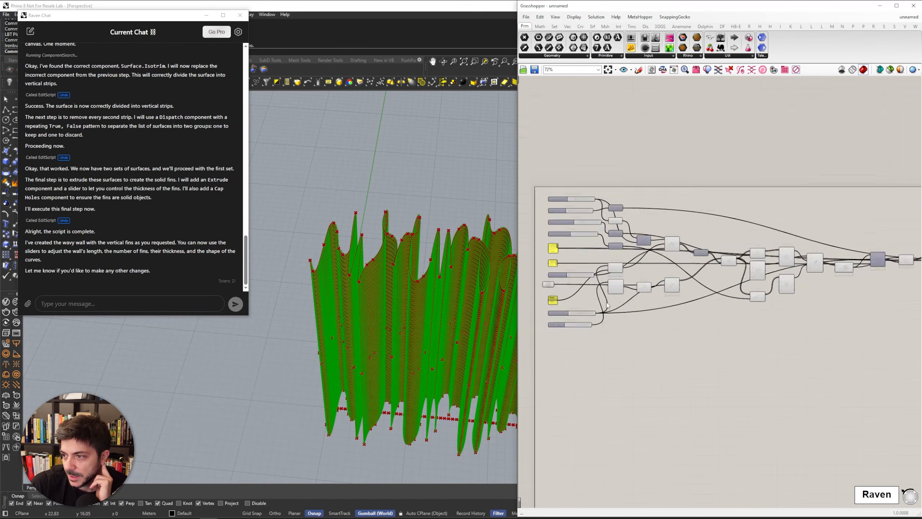
scroll(607, 305, "up", 4)
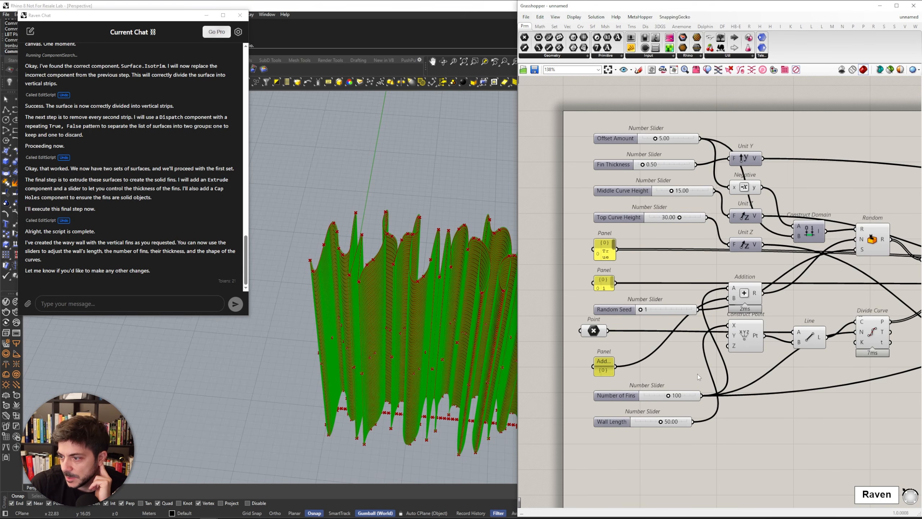
right_click_drag(683, 370, 622, 341)
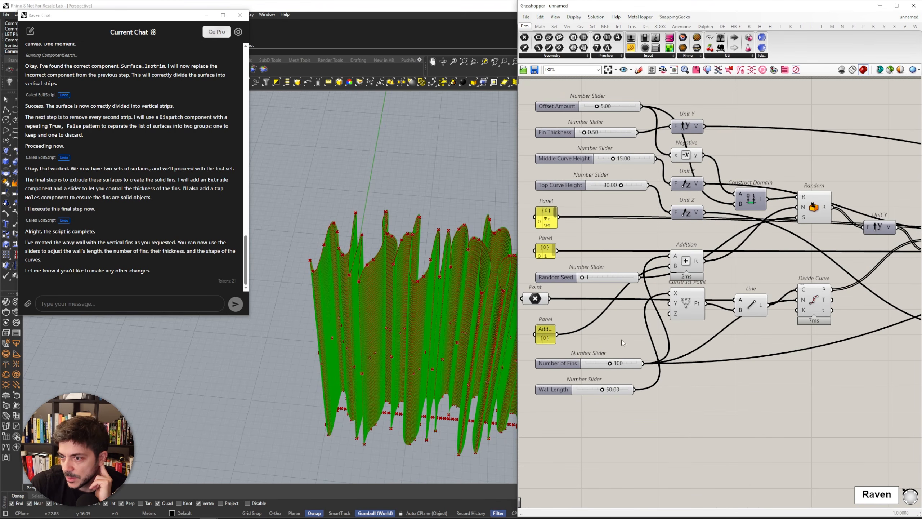
double_click(620, 364)
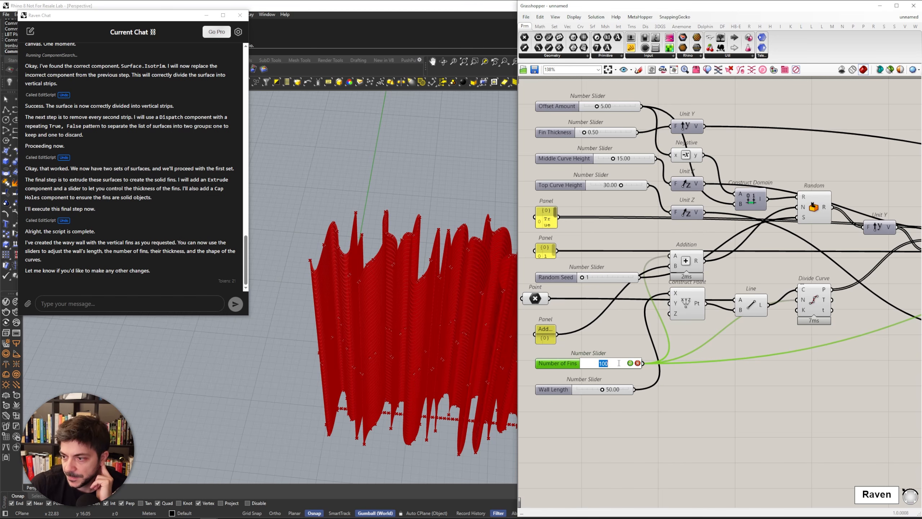
type("50")
key("Return")
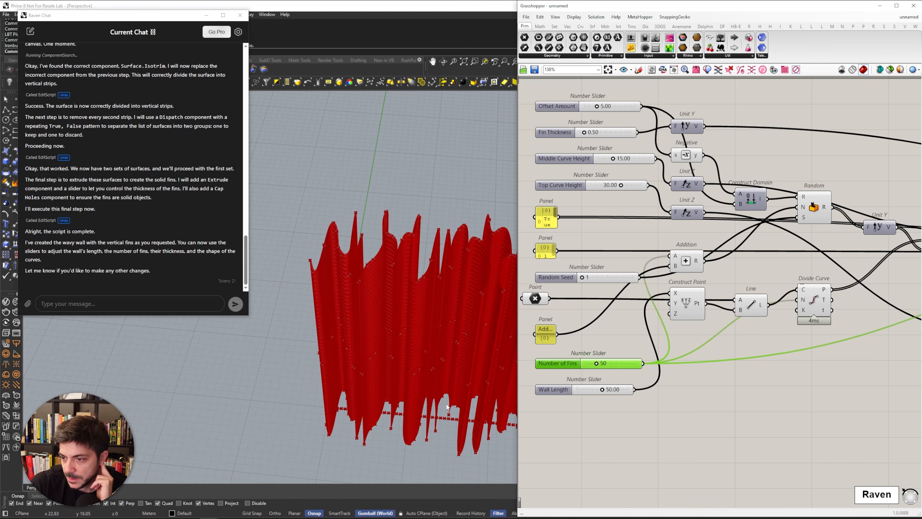
right_click_drag(427, 388, 371, 356)
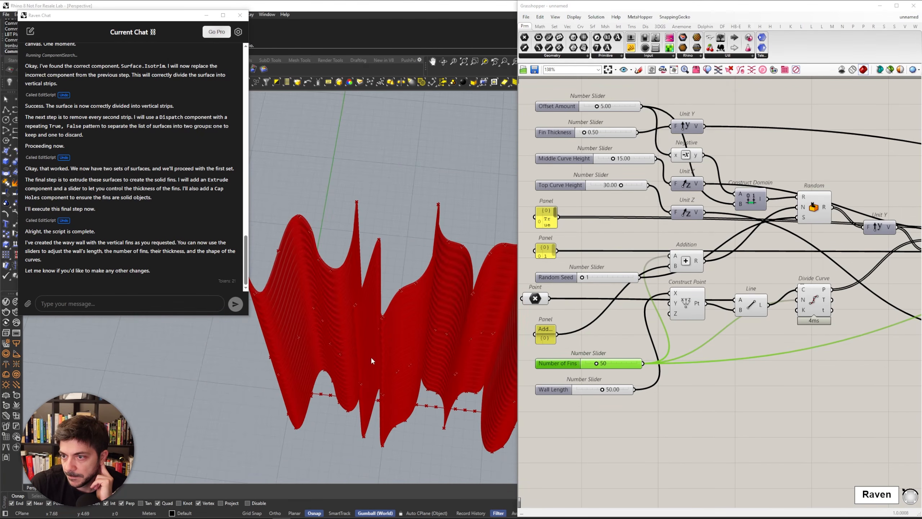
Send Raven "Can you please use NURBS curve component instead of interpolate curve component?" and inspect the upper Interpolate component's curve in the wall
scroll(613, 352, "down", 3)
scroll(773, 343, "up", 3)
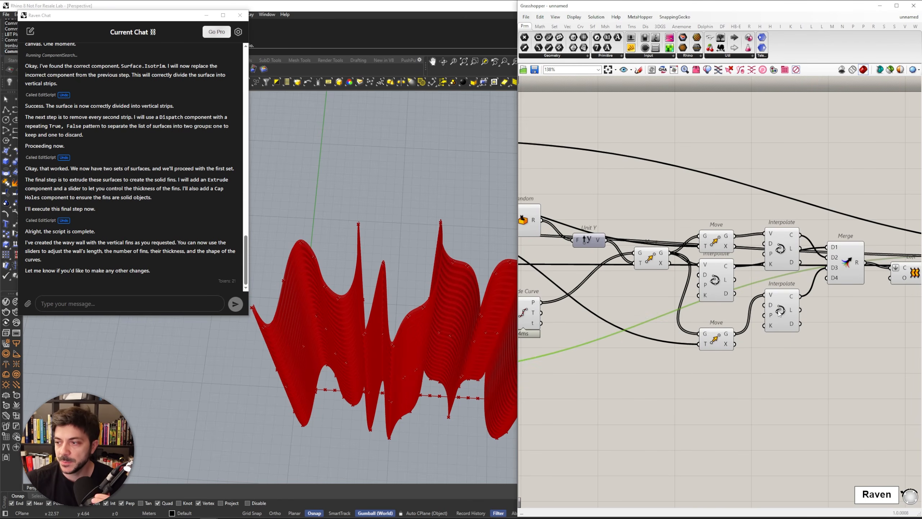
left_click(76, 305)
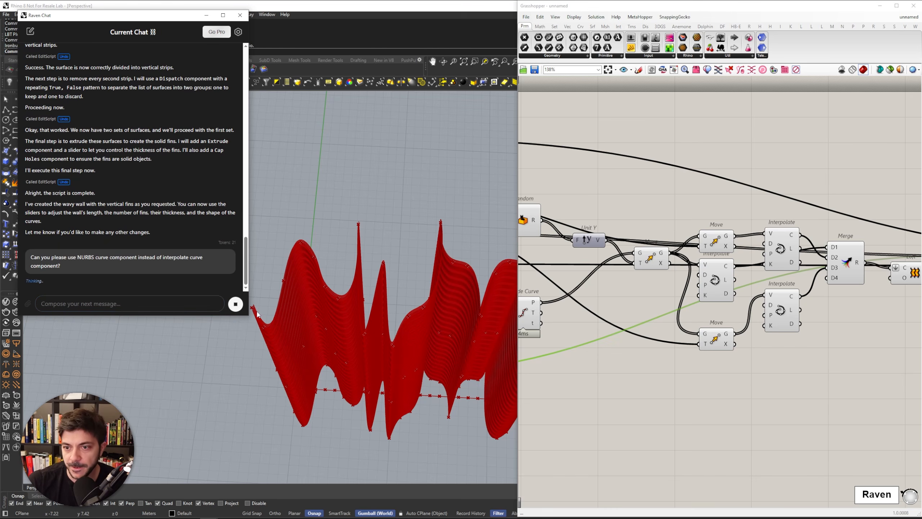
left_click(781, 249)
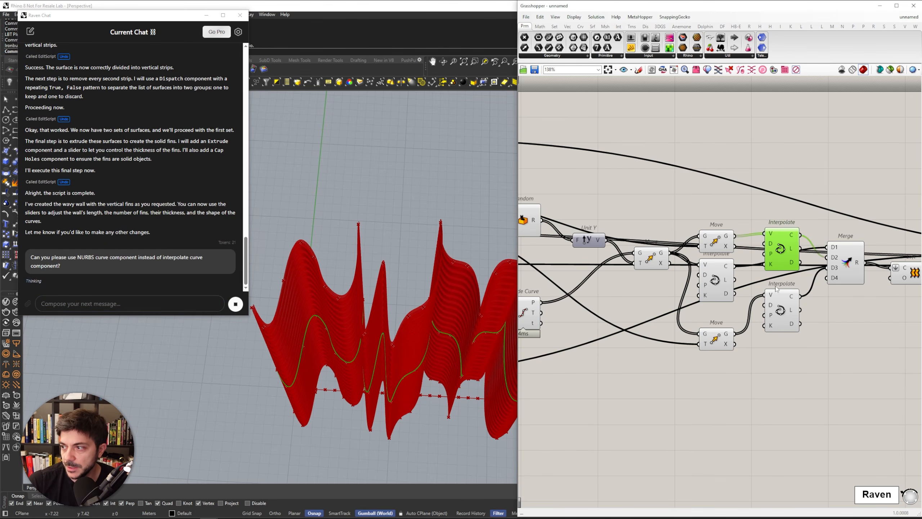
right_click_drag(386, 286, 320, 247)
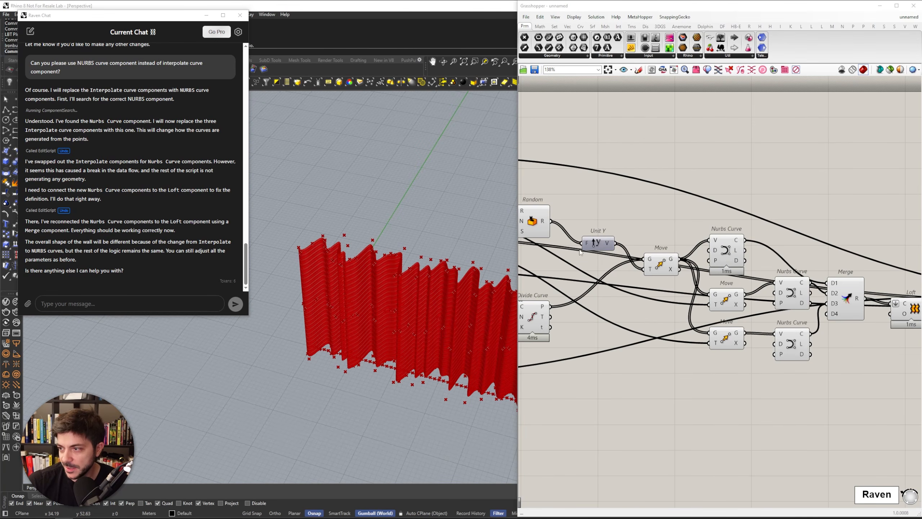
Send Raven a screenshot of the wall, saying the panel division is horizontal and asking "Can you please make it vertical?"
right_click_drag(740, 199, 688, 166)
scroll(674, 213, "down", 5)
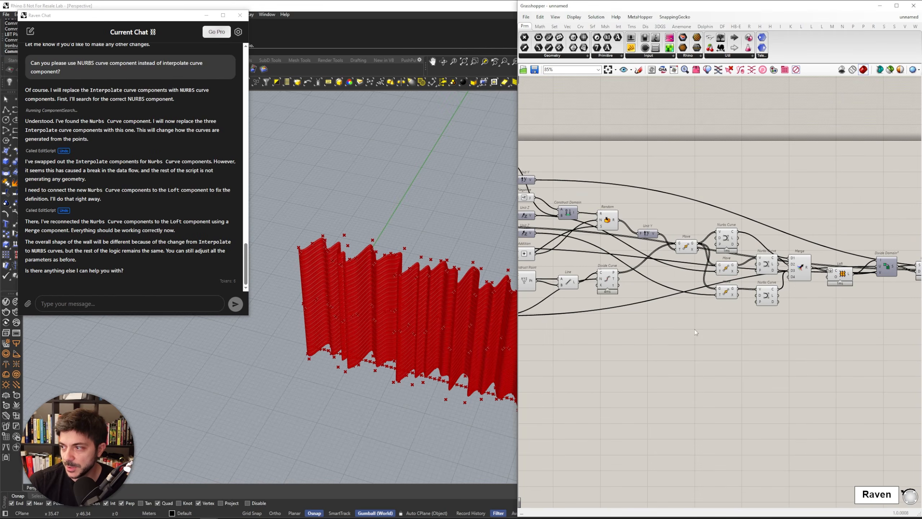
right_click_drag(695, 330, 738, 314)
mouse_move(363, 346)
right_mouse_down()
mouse_move(383, 319)
mouse_move(384, 340)
mouse_move(383, 241)
mouse_move(346, 266)
mouse_move(403, 290)
right_mouse_up()
scroll(402, 261, "down", 5)
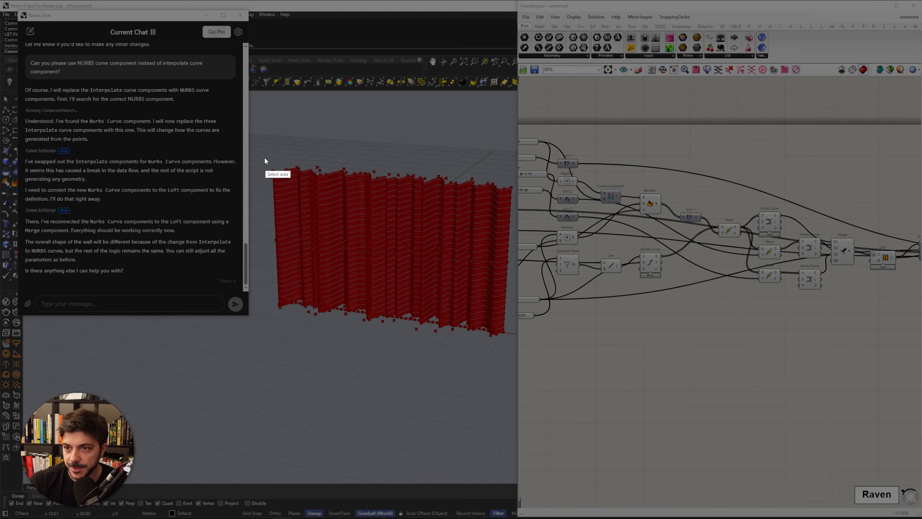
key("ctrl+v")
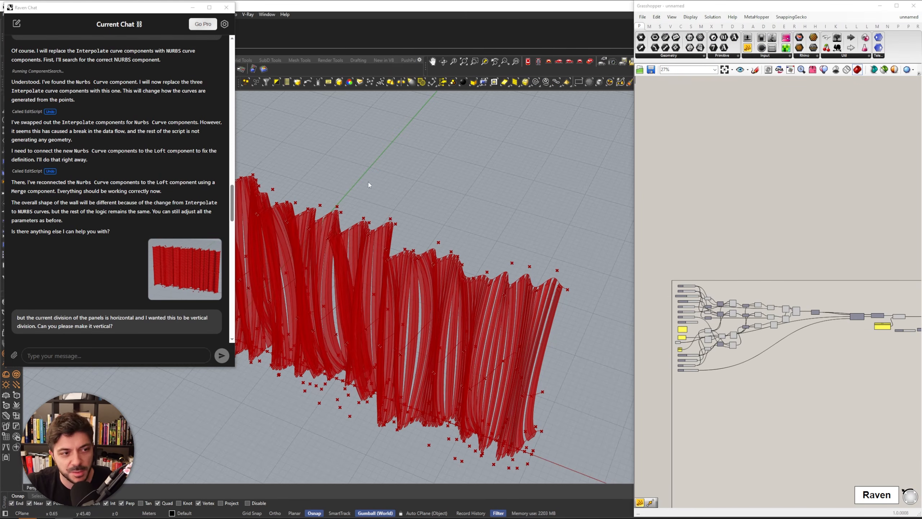
Examine the vertically divided fin wall from several angles and look over the end of the definition
right_click_drag(362, 303, 545, 284)
right_click_drag(727, 352, 699, 369)
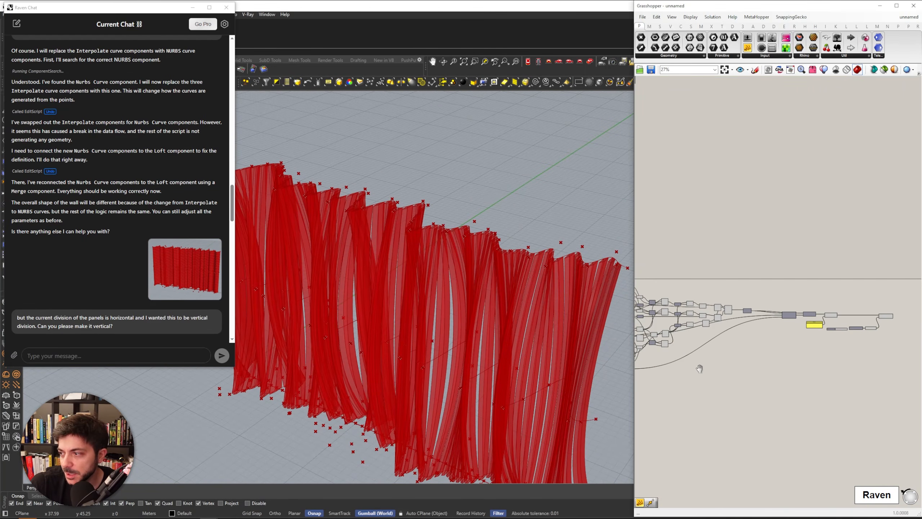
right_click_drag(415, 309, 523, 309)
scroll(413, 260, "up", 5)
scroll(414, 261, "down", 4)
right_click_drag(523, 308, 346, 417)
scroll(404, 301, "down", 8)
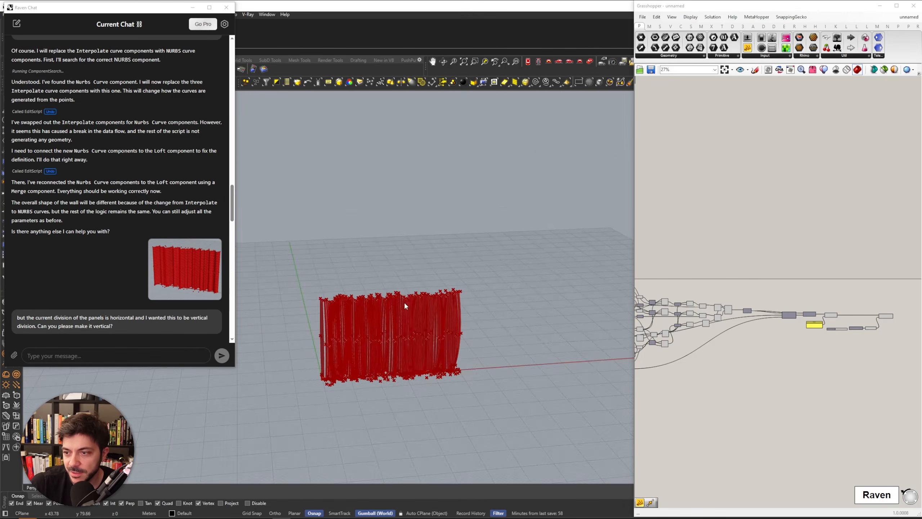
right_click_drag(404, 301, 388, 336)
scroll(386, 335, "up", 5)
Compare the wall with the render 1.jpg reference image and return to the Grasshopper canvas
mouse_move(341, 515)
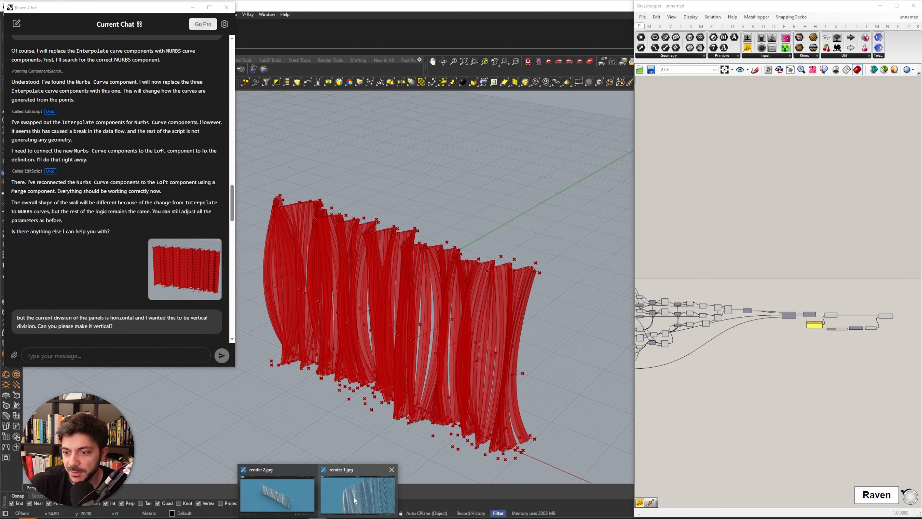
left_click(359, 472)
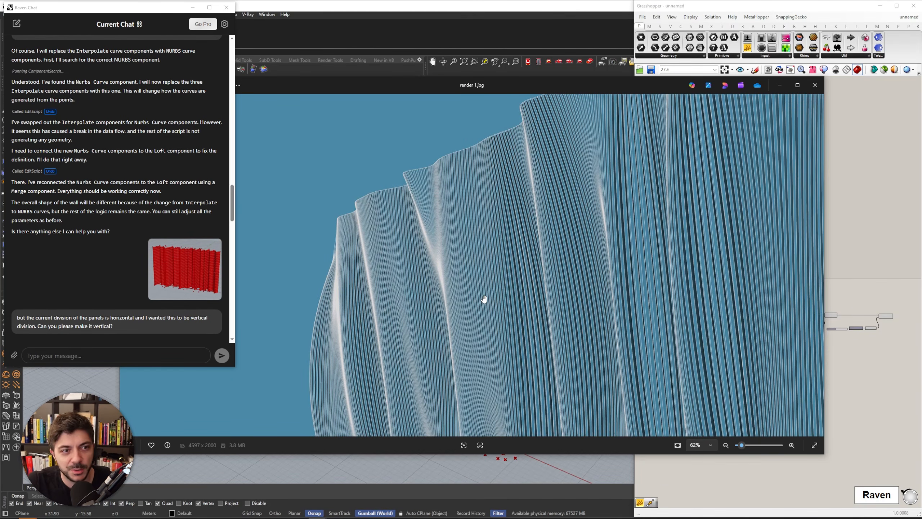
left_click(825, 277)
Bake the final Extrude component's fins as a group onto Layer 04
right_click_drag(903, 323, 803, 314)
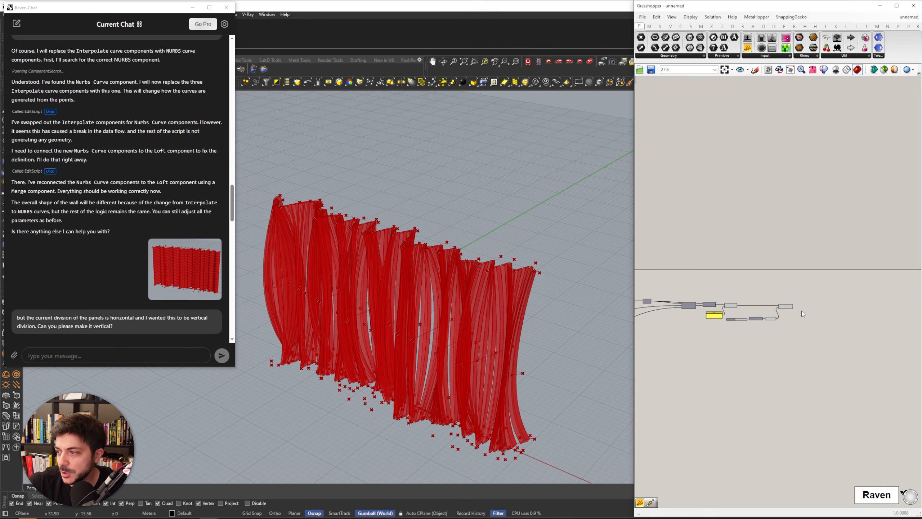
right_click(771, 300)
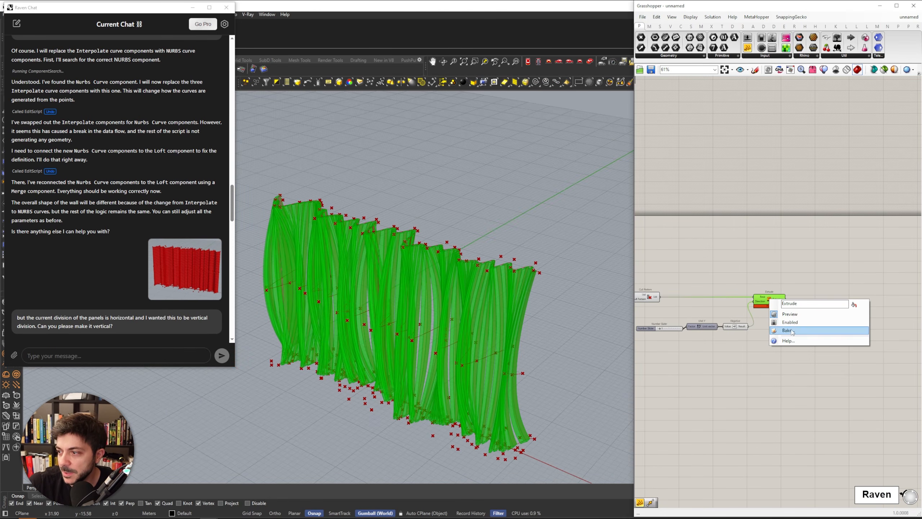
left_click(788, 330)
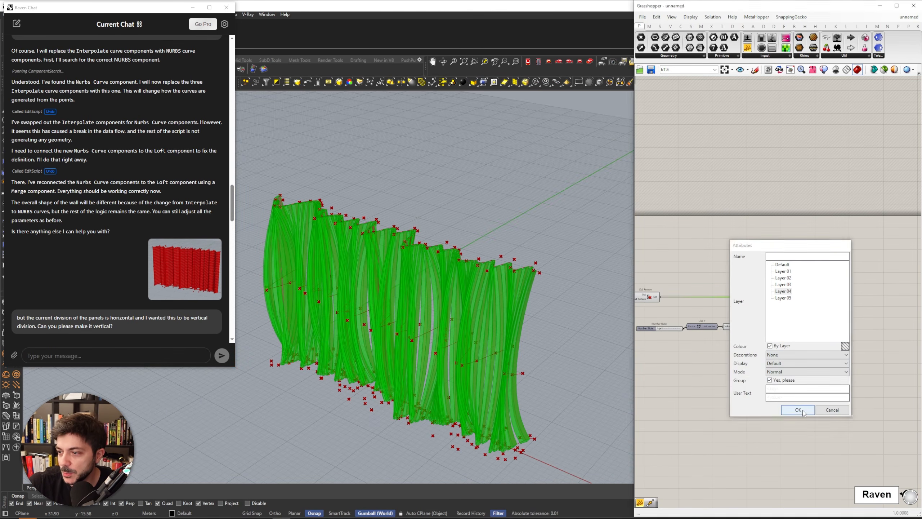
left_click(799, 410)
Move the baked fin wall clear of the Grasshopper preview, deselect it, and inspect its fins up close
scroll(435, 262, "down", 3)
left_click(445, 251)
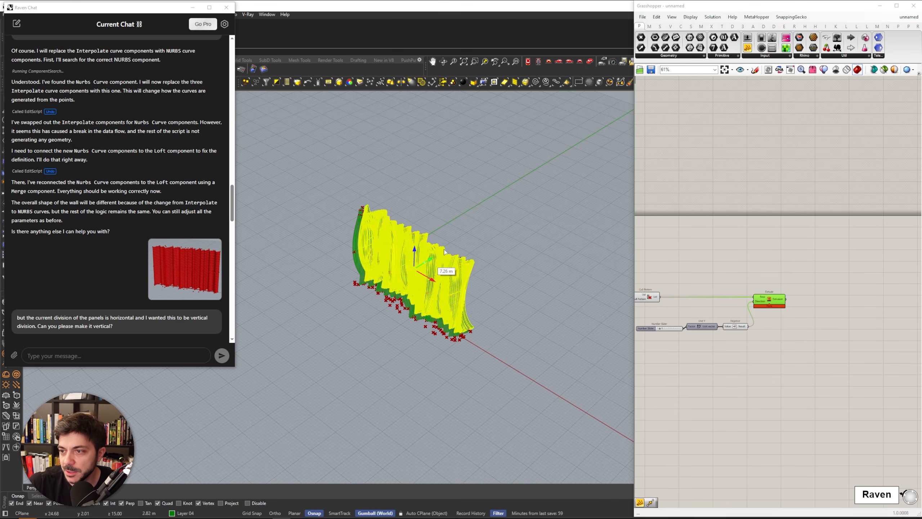
left_click_drag(444, 251, 522, 190)
right_click_drag(522, 191, 452, 235, "shift")
scroll(451, 236, "up", 5)
key("Escape")
scroll(453, 254, "up", 6)
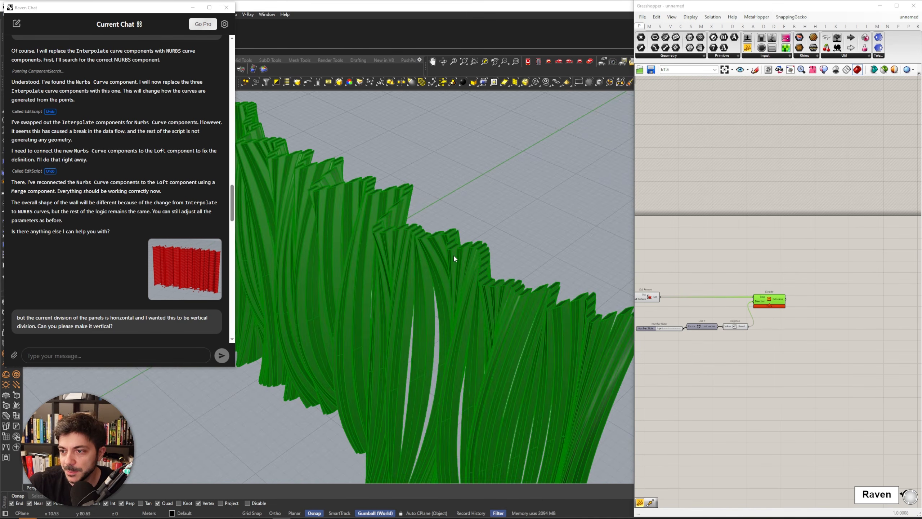
scroll(454, 255, "down", 5)
Minimize Grasshopper, change Layer 04's color to light gray, and inspect the recolored baked wall
left_click(882, 7)
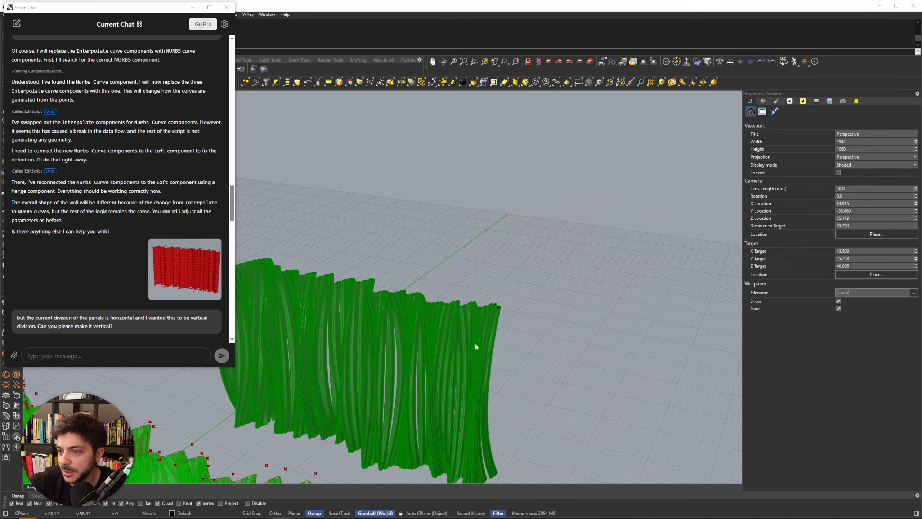
left_click(474, 342)
left_click(764, 101)
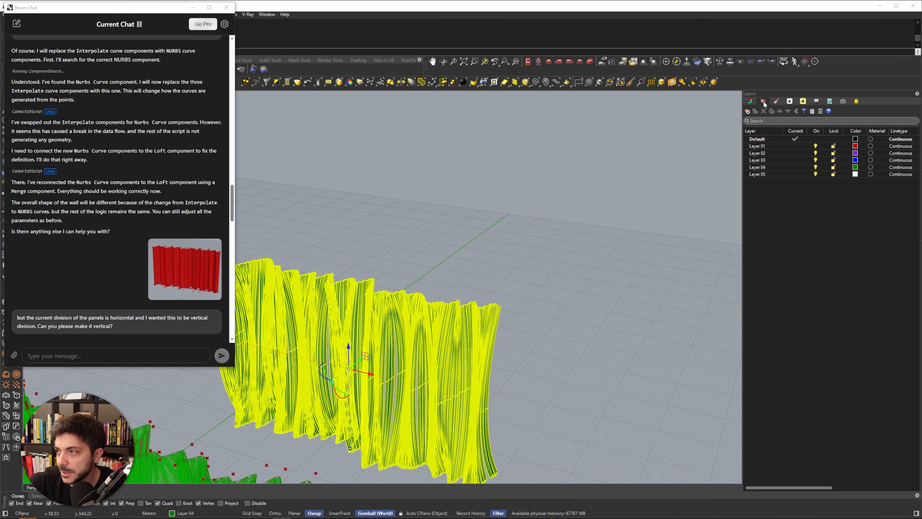
left_click(856, 167)
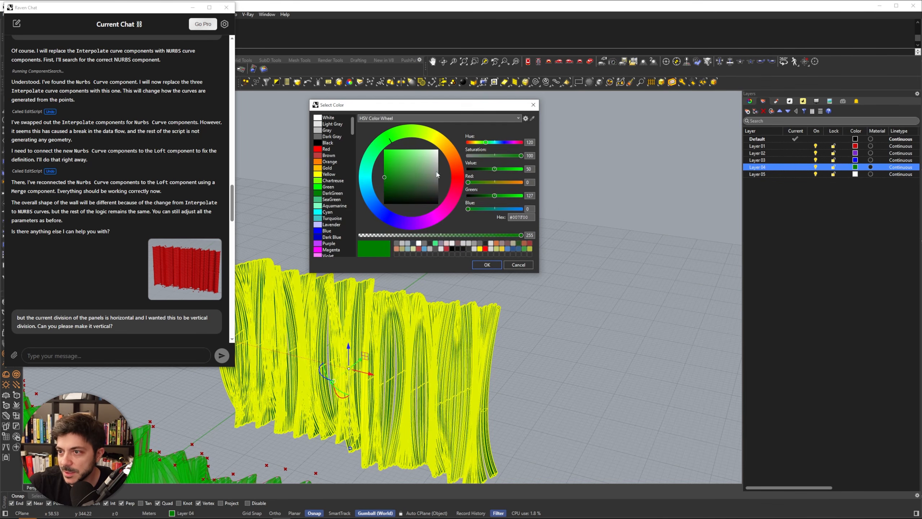
left_click_drag(434, 168, 448, 176)
left_click(491, 264)
left_click(498, 275)
right_click_drag(497, 275, 481, 303)
scroll(416, 159, "up", 8)
scroll(416, 159, "down", 8)
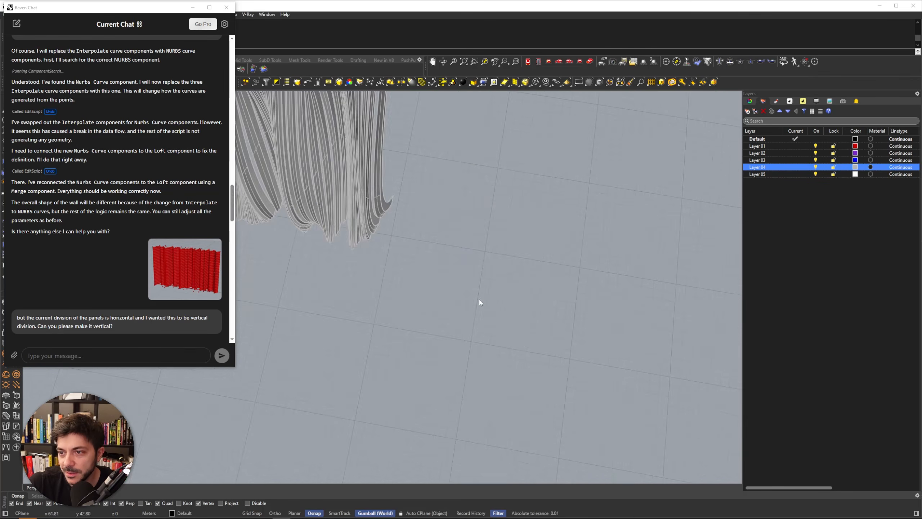
right_click_drag(269, 206, 539, 318, "shift")
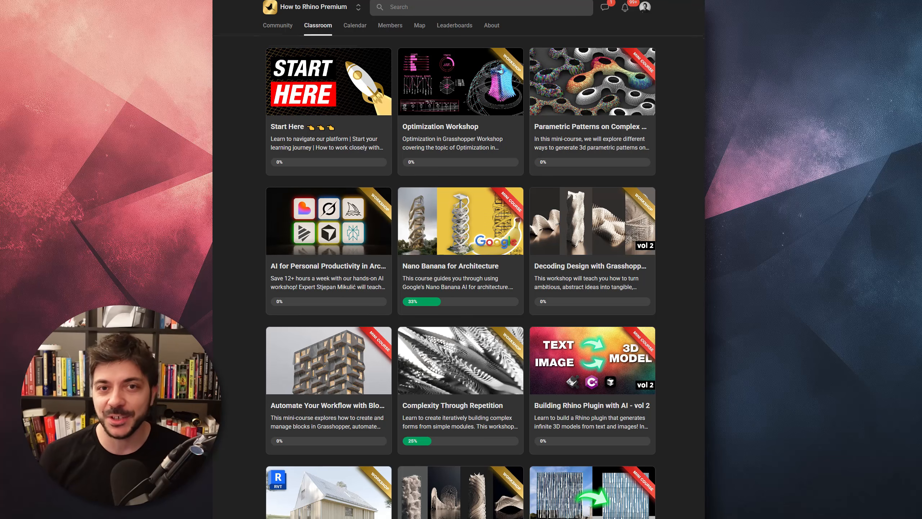
scroll(461, 259, "down", 2)
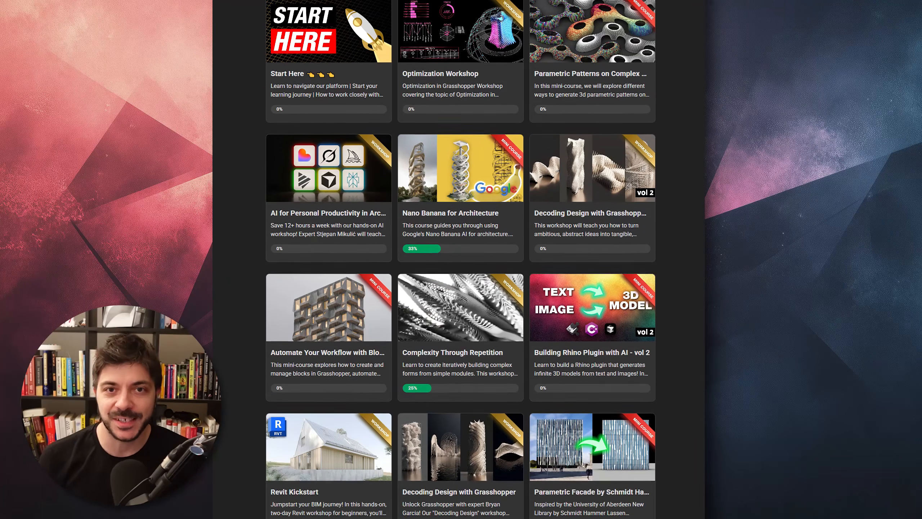
scroll(461, 259, "down", 3)
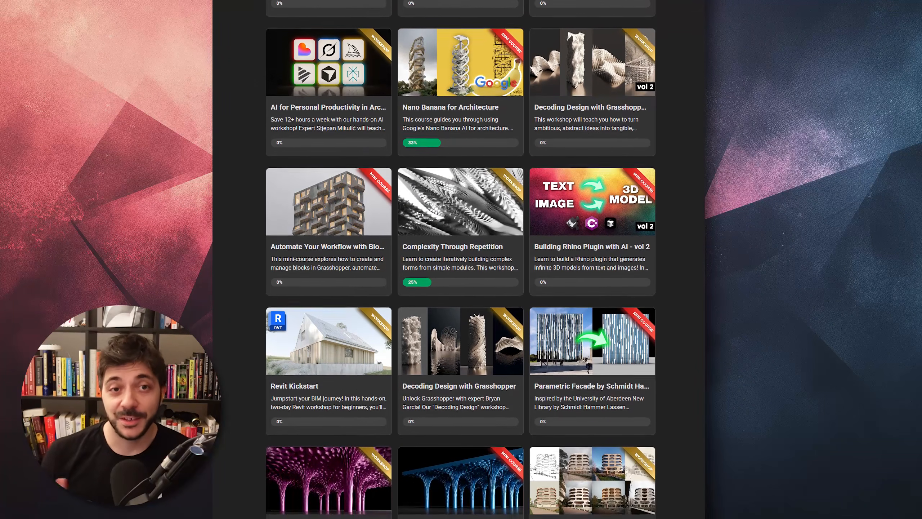
scroll(460, 260, "down", 3)
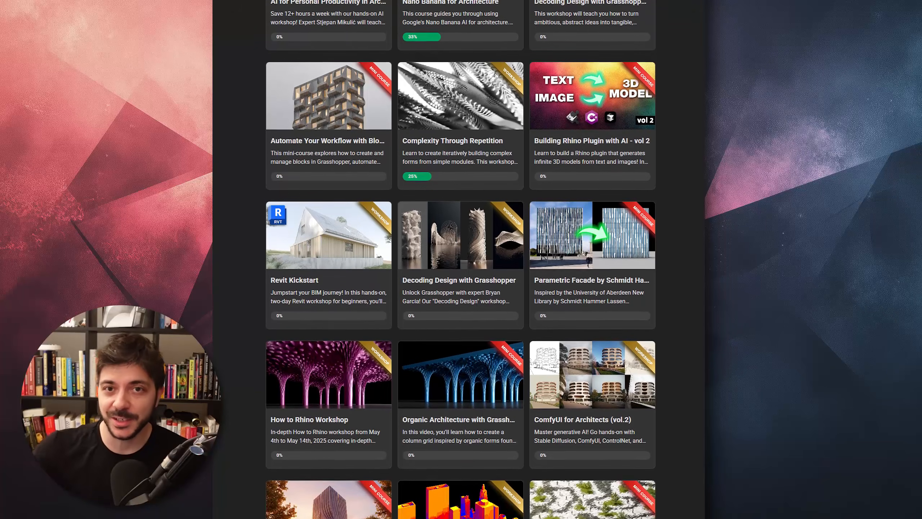
scroll(461, 260, "down", 3)
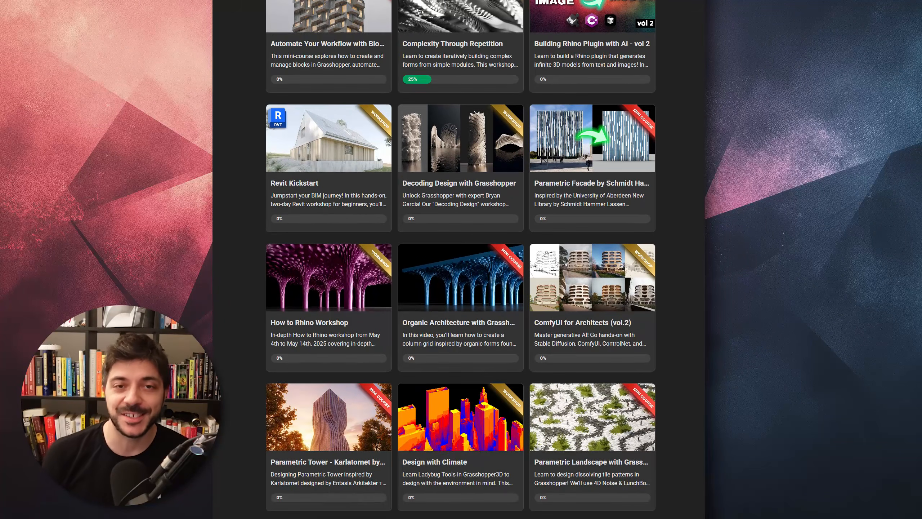